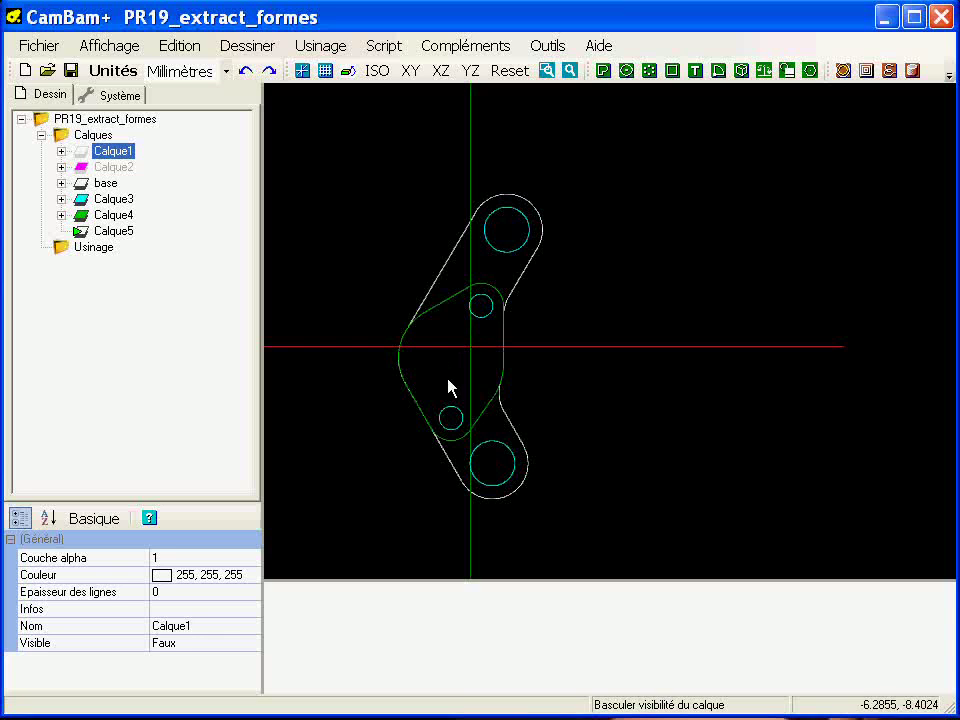
Step: Examine the stock definition in the machining settings, including its surface and offset, with the properties area enlarged
scroll(461, 371, "up", 1)
middle_click_drag(461, 371, 495, 360)
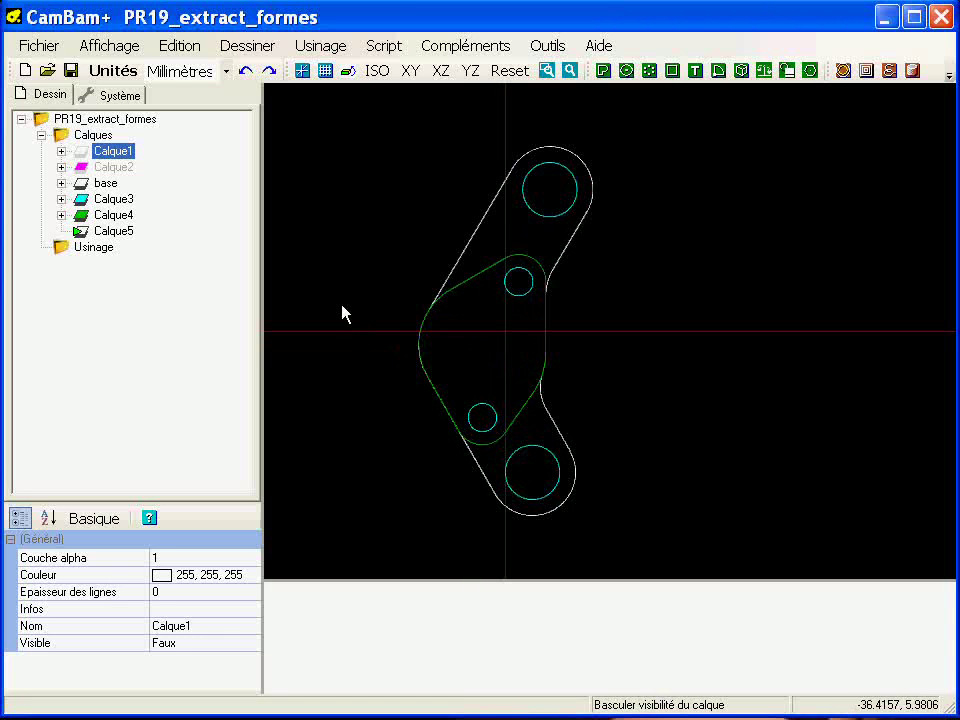
left_click(92, 247)
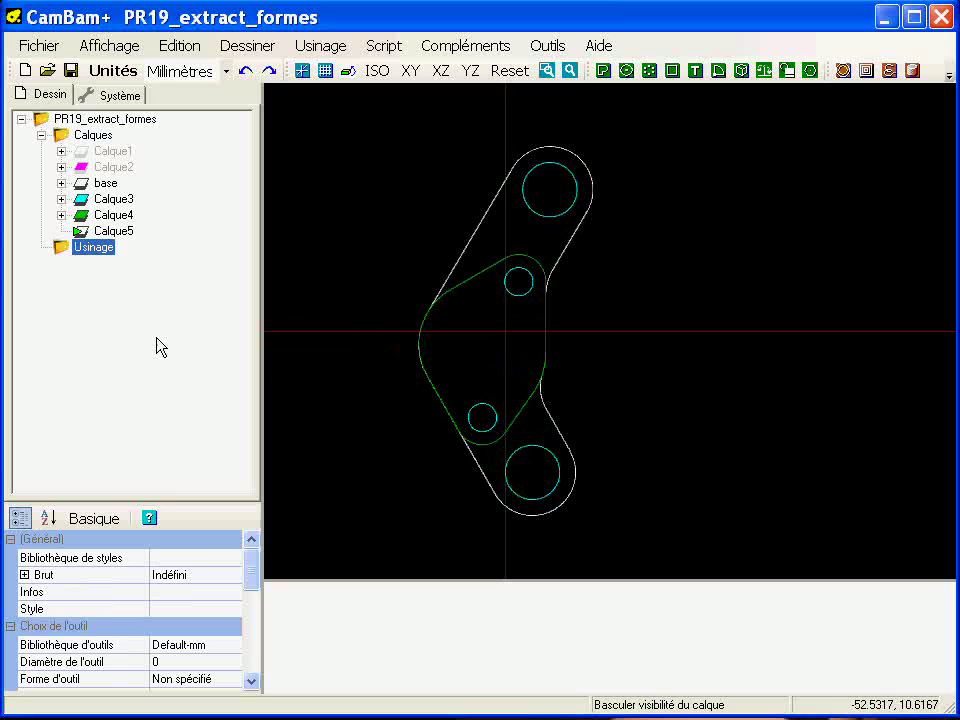
left_click_drag(137, 497, 146, 292)
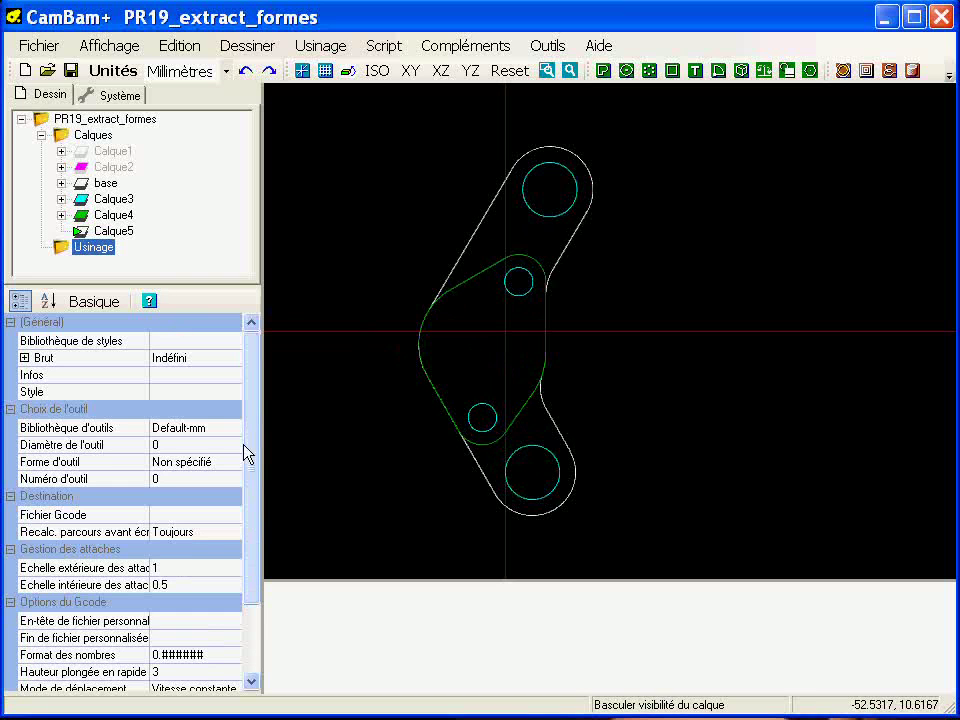
left_click_drag(265, 426, 298, 426)
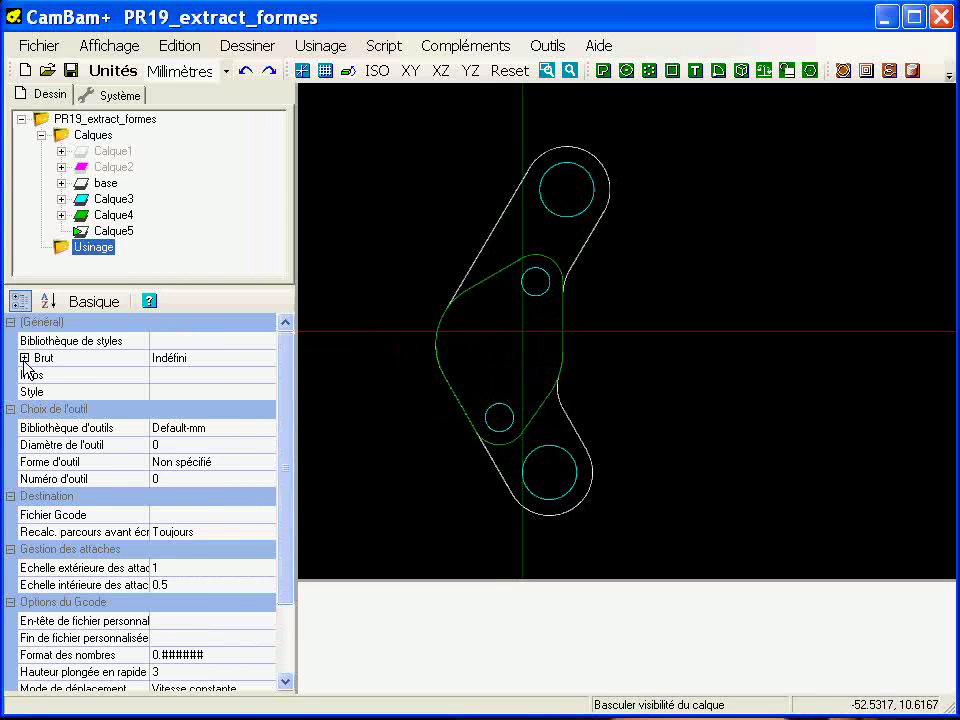
left_click(25, 357)
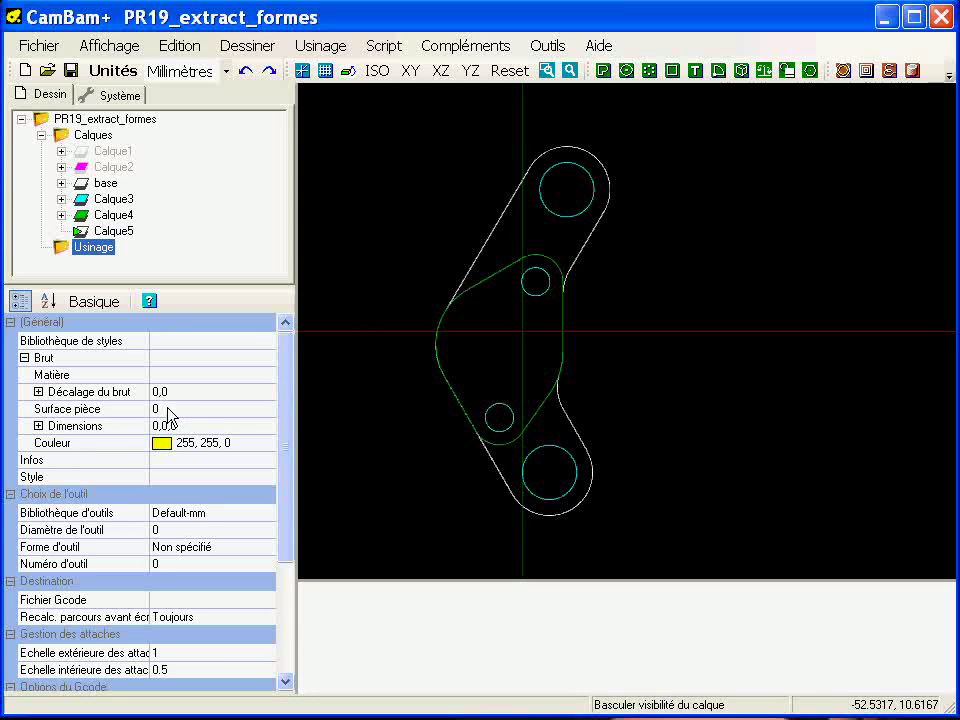
left_click(168, 409)
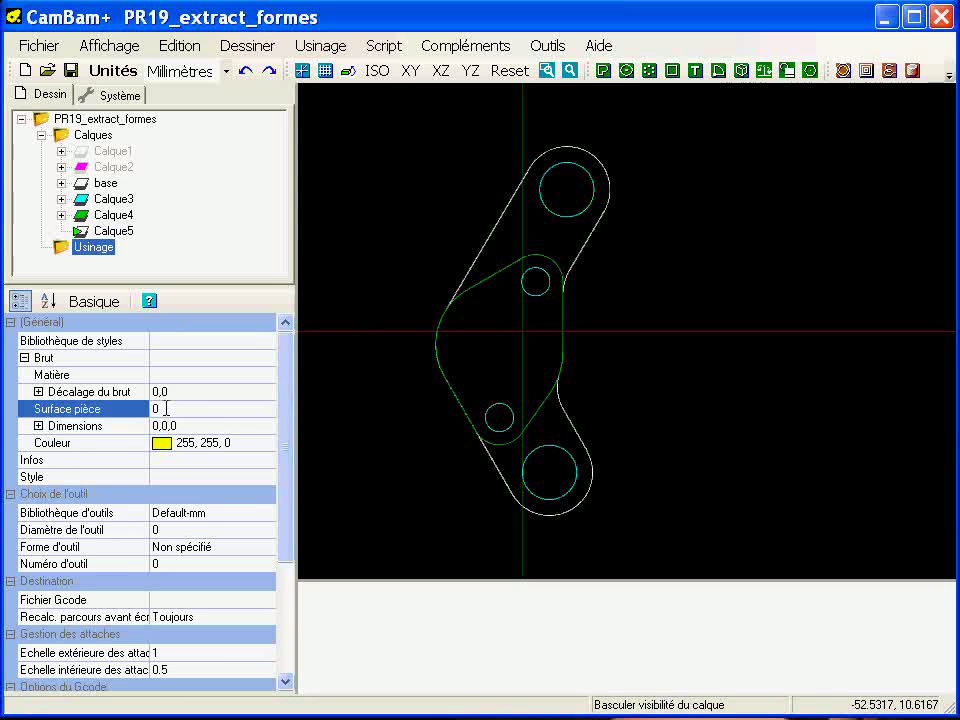
left_click(182, 392)
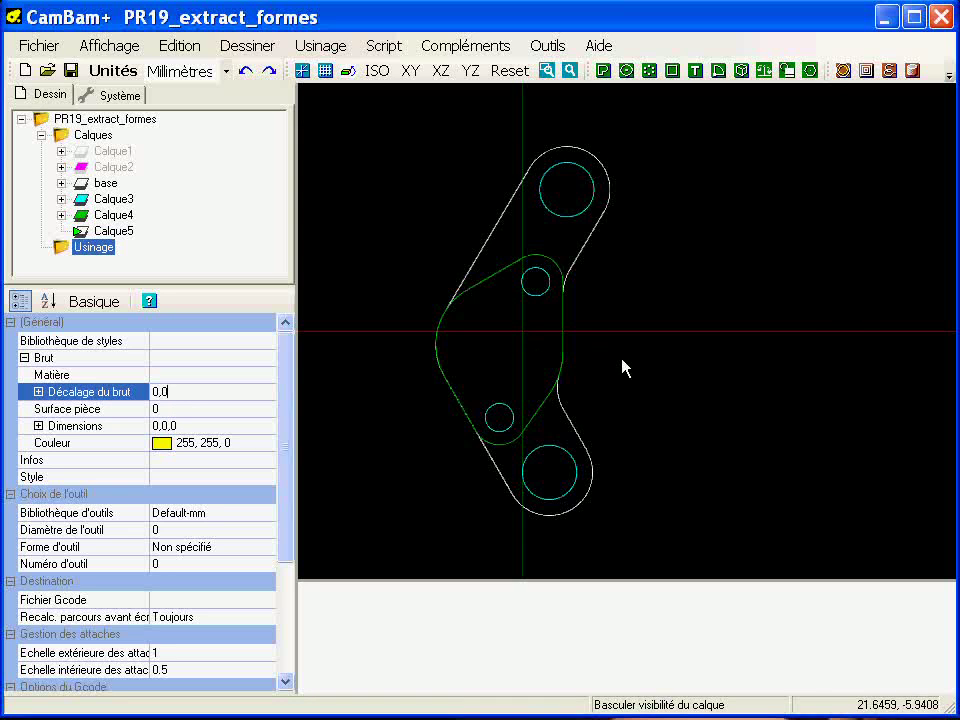
scroll(570, 377, "down", 2)
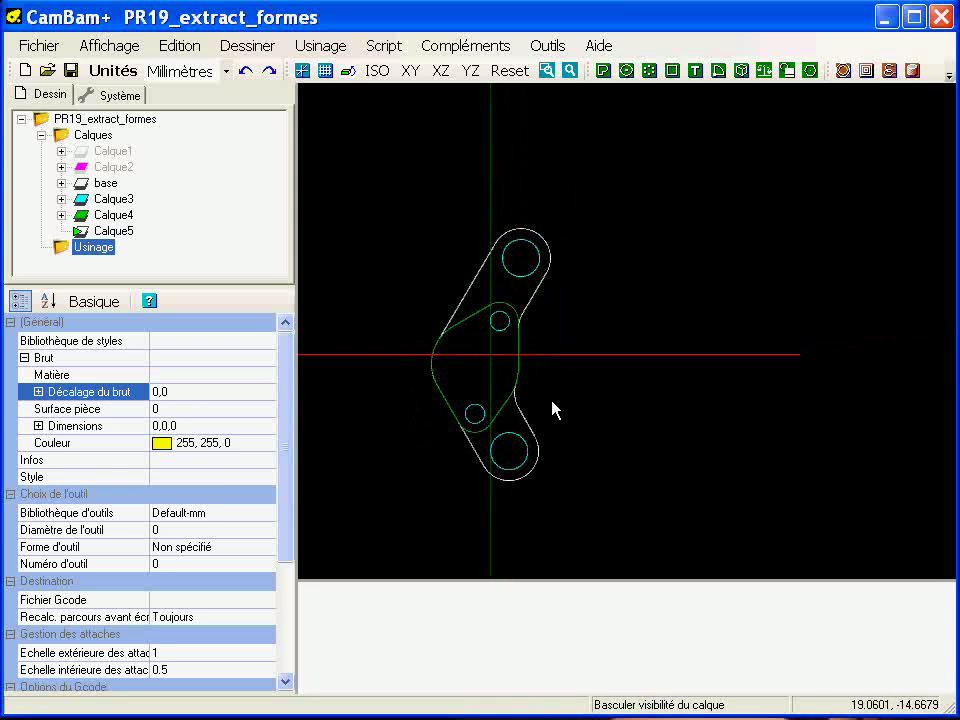
Step: Make the hidden layers Calque1 and Calque2 visible and inspect the part in 3D
left_click(108, 152)
key("space")
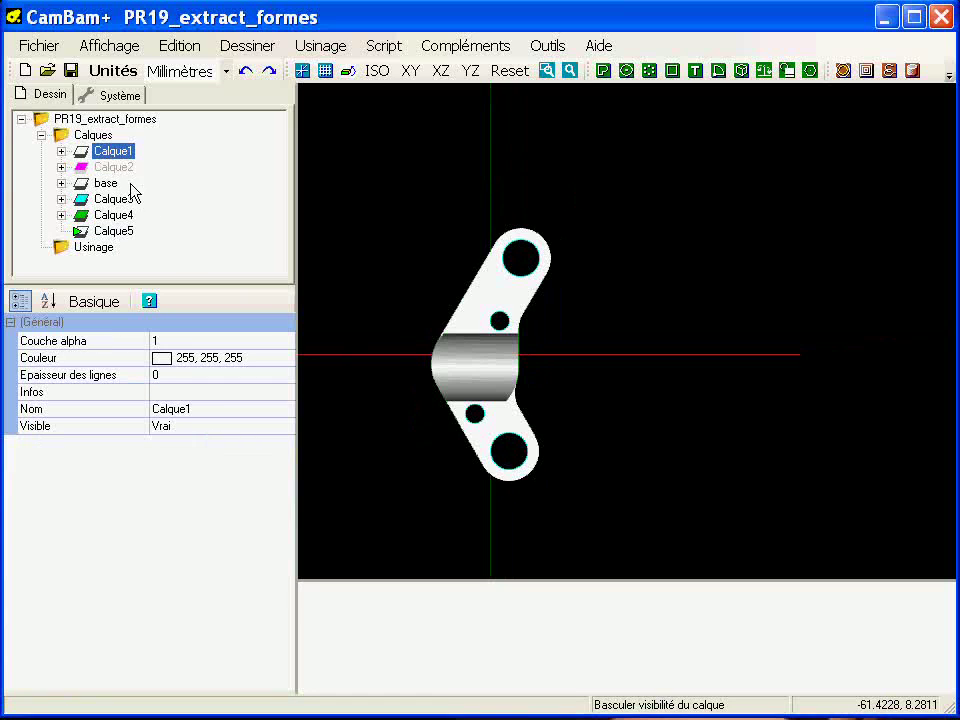
left_click(112, 168)
key("space")
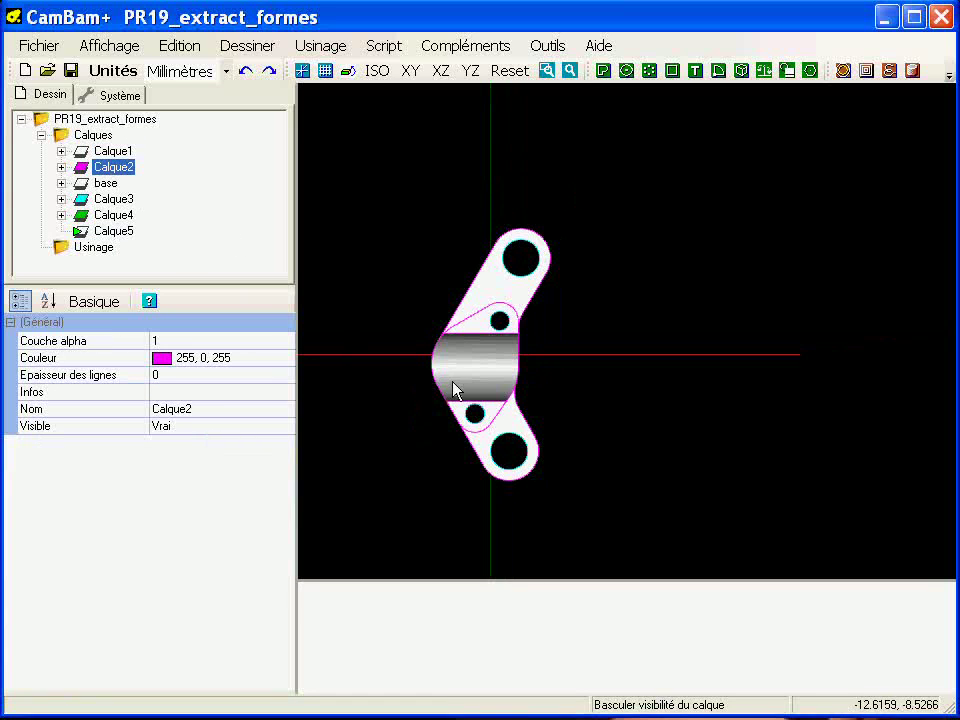
middle_click_drag(509, 419, 500, 390)
left_click_drag(476, 426, 418, 385, "alt")
left_click(420, 386, "alt")
scroll(540, 378, "down", 2)
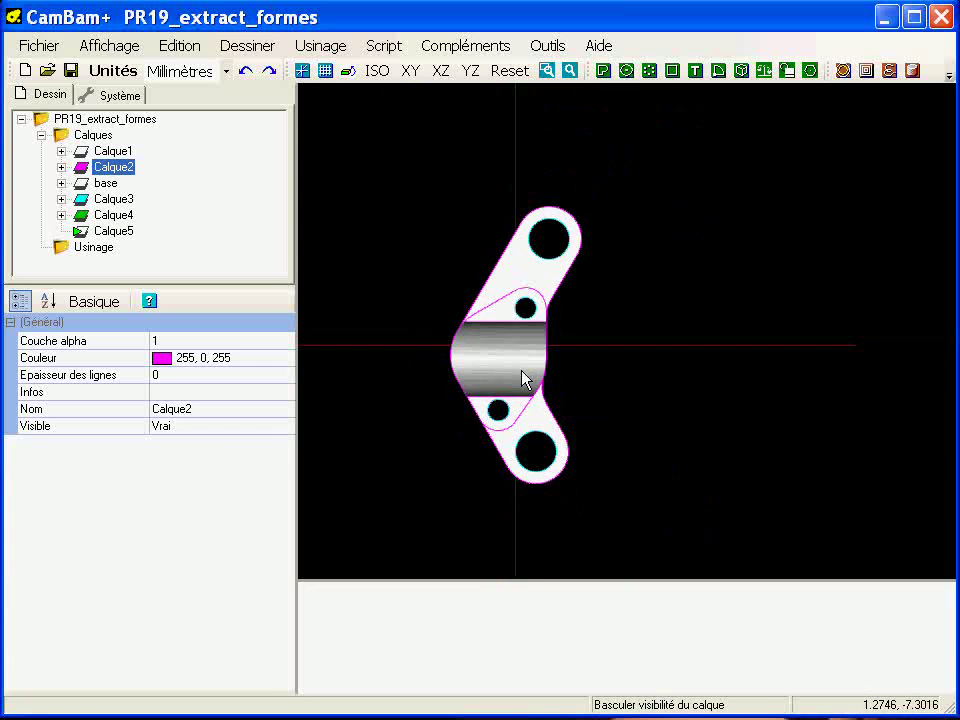
mouse_move(563, 376)
left_mouse_down("alt")
mouse_move(521, 369)
mouse_move(555, 355)
left_mouse_up("alt")
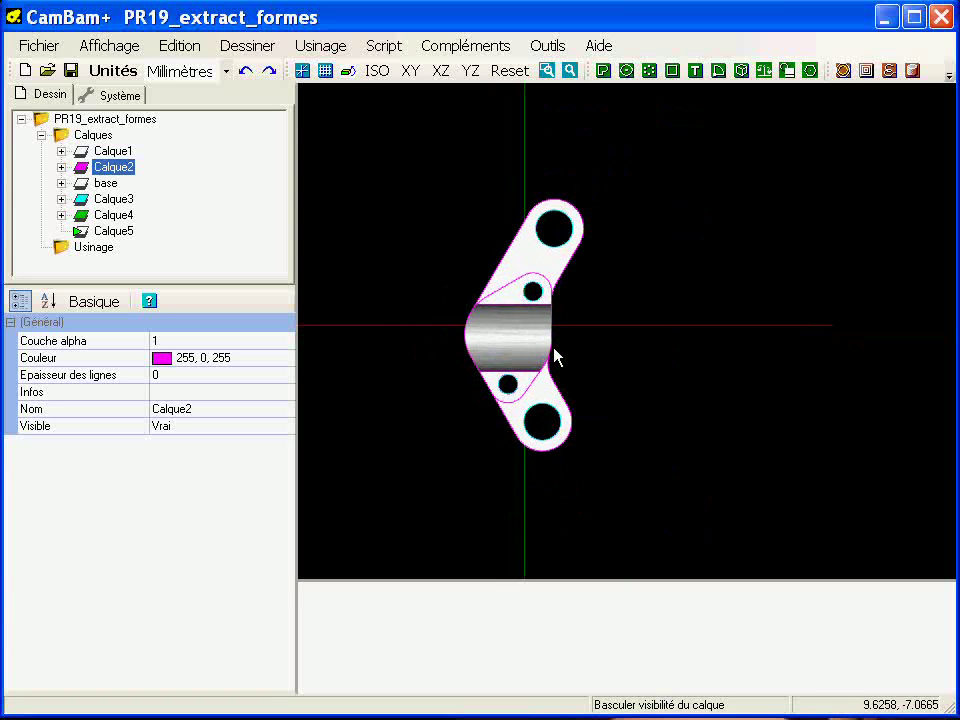
Step: On layer Calque5, draw a rectangle about 63 mm wide and 108 mm high around the part and shift it slightly downward
left_click(104, 232)
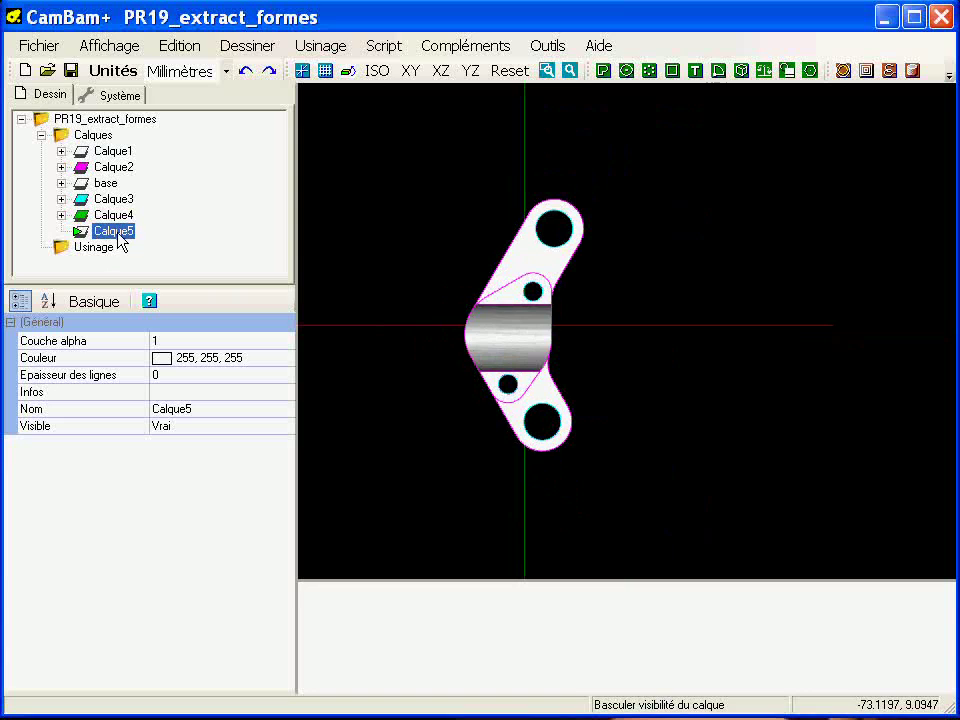
left_click(673, 71)
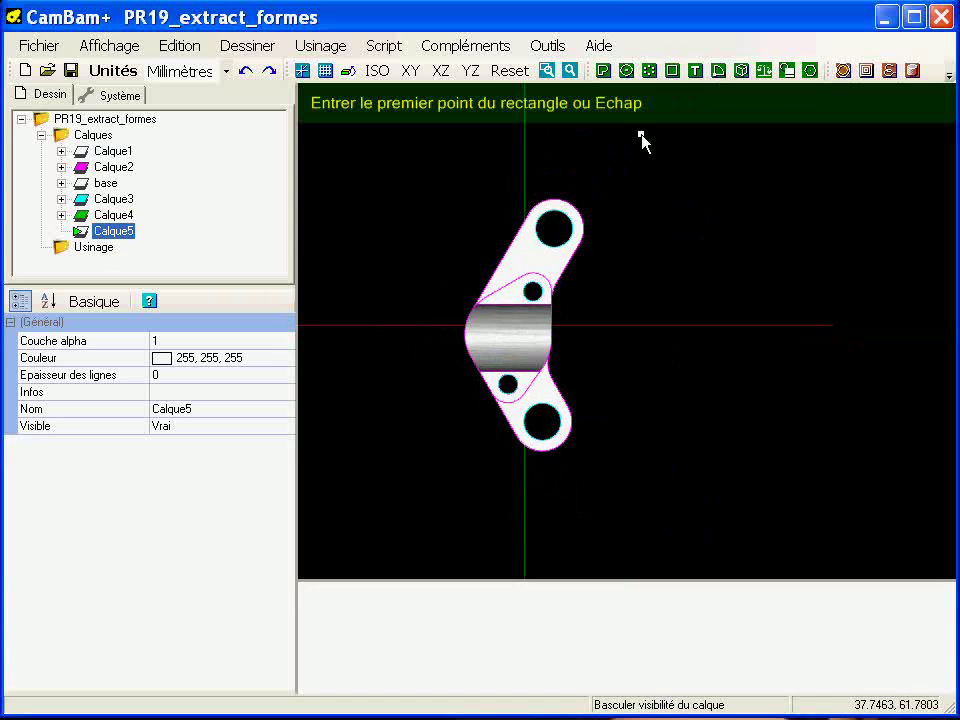
left_click(434, 475)
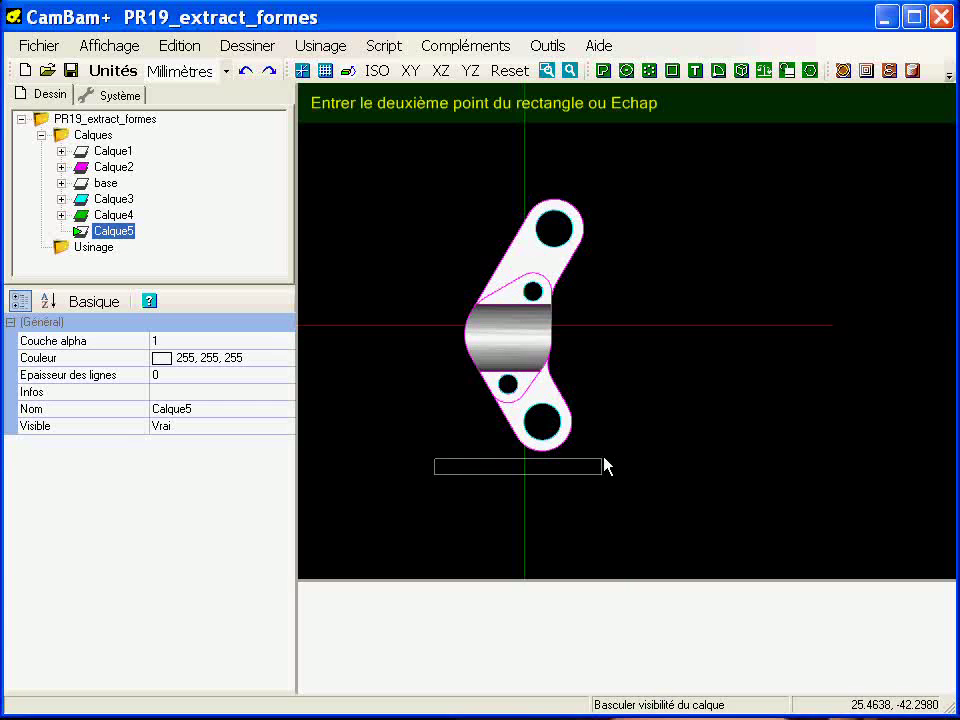
left_click(631, 150)
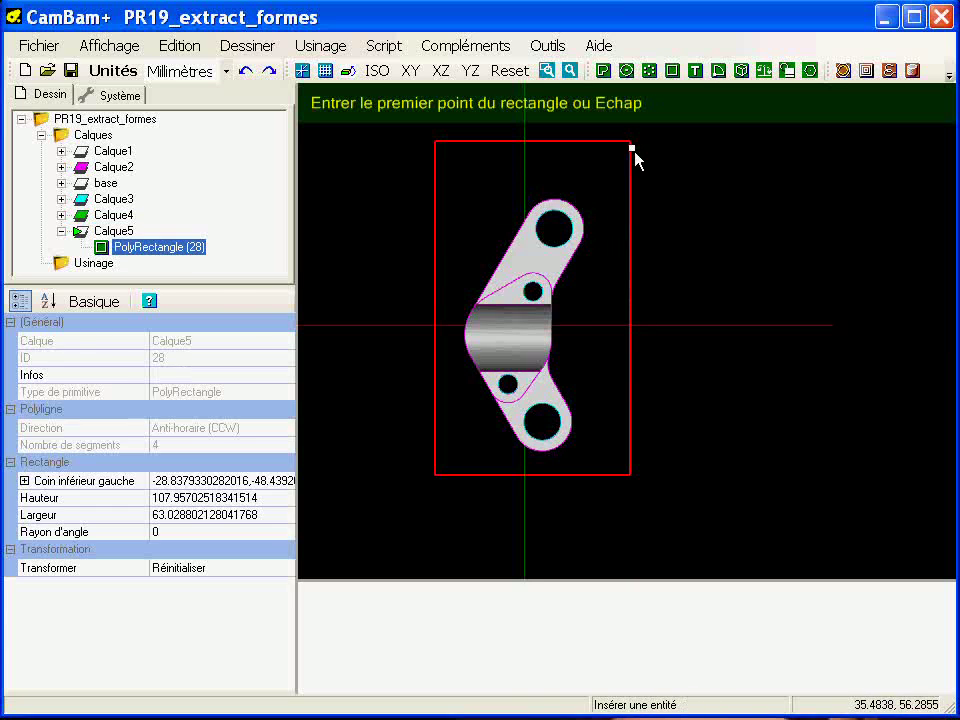
key("Escape")
left_click_drag(631, 246, 628, 251)
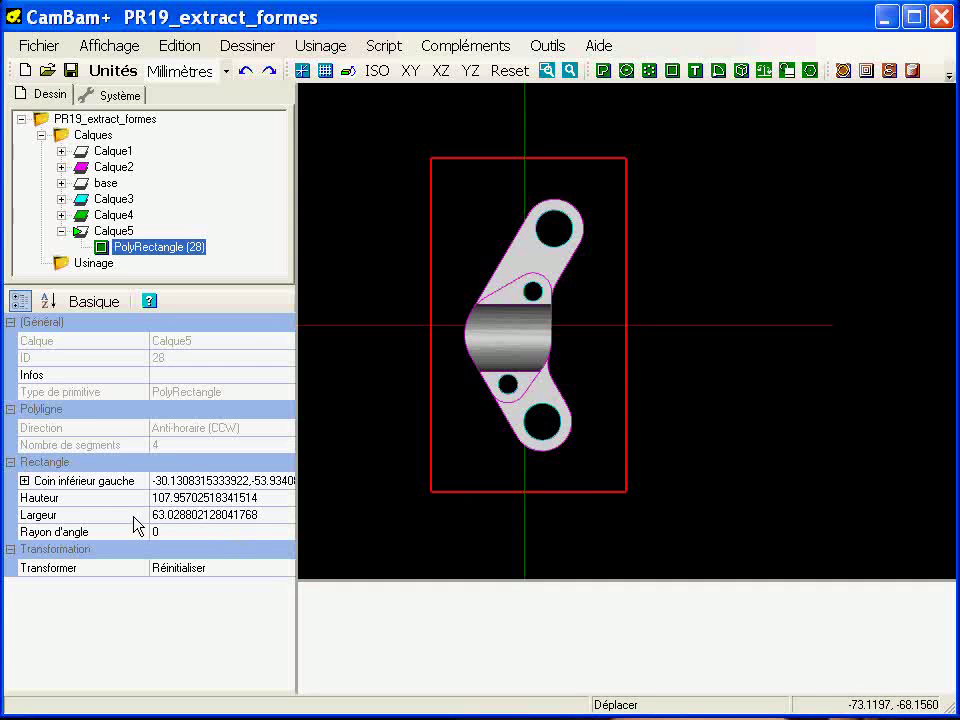
Step: Set the rectangle's height to 110 mm and its width to 60 mm
left_click(193, 498)
left_click(193, 498)
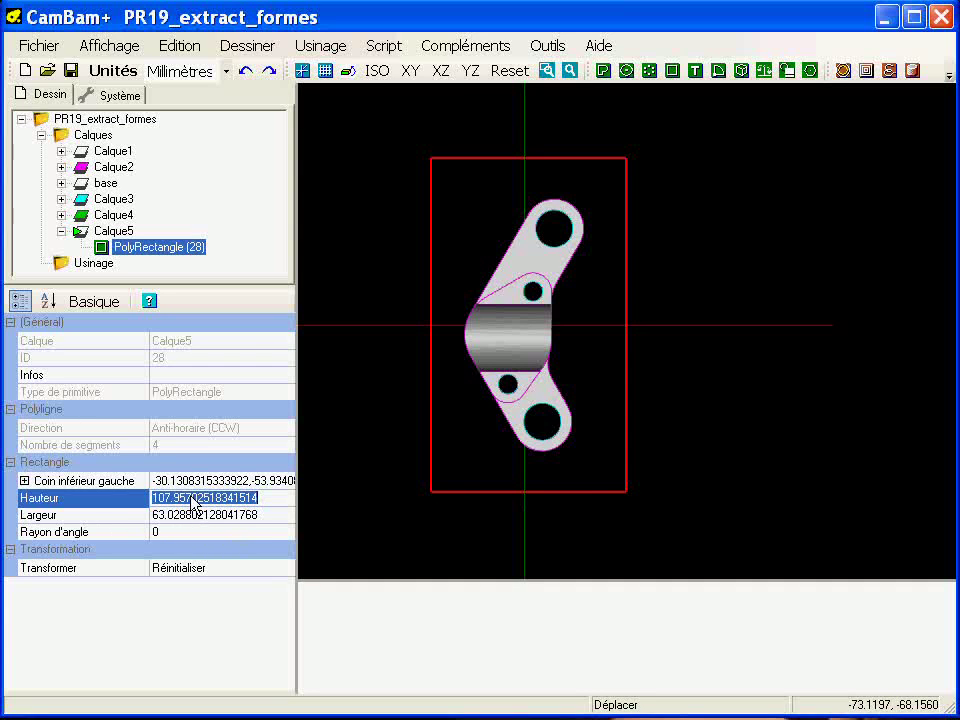
type("110")
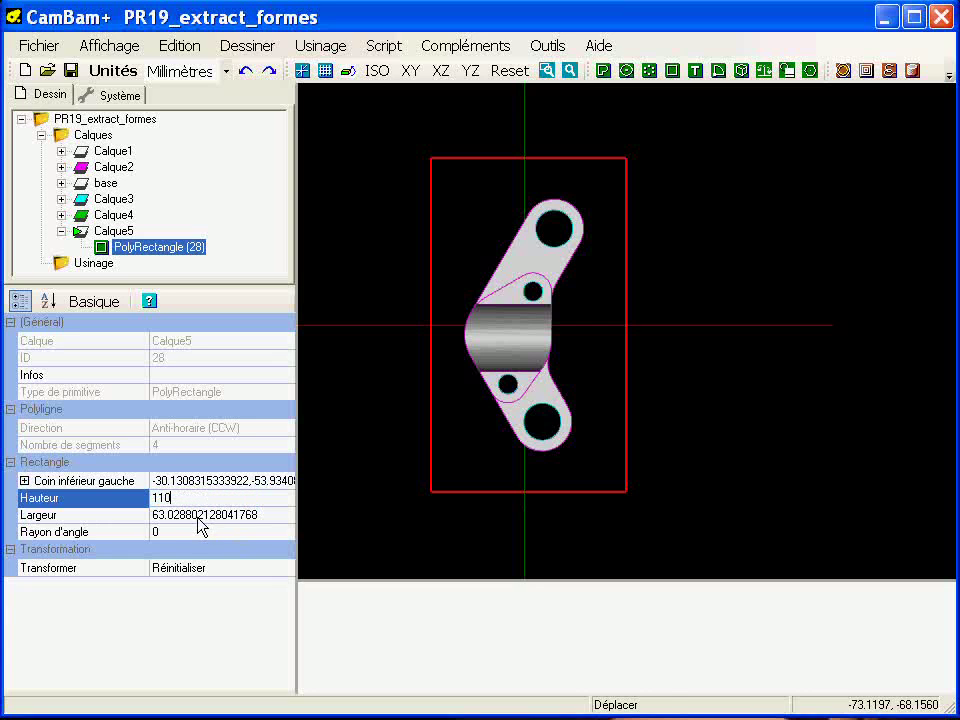
left_click(198, 518)
left_click(198, 518)
type("6")
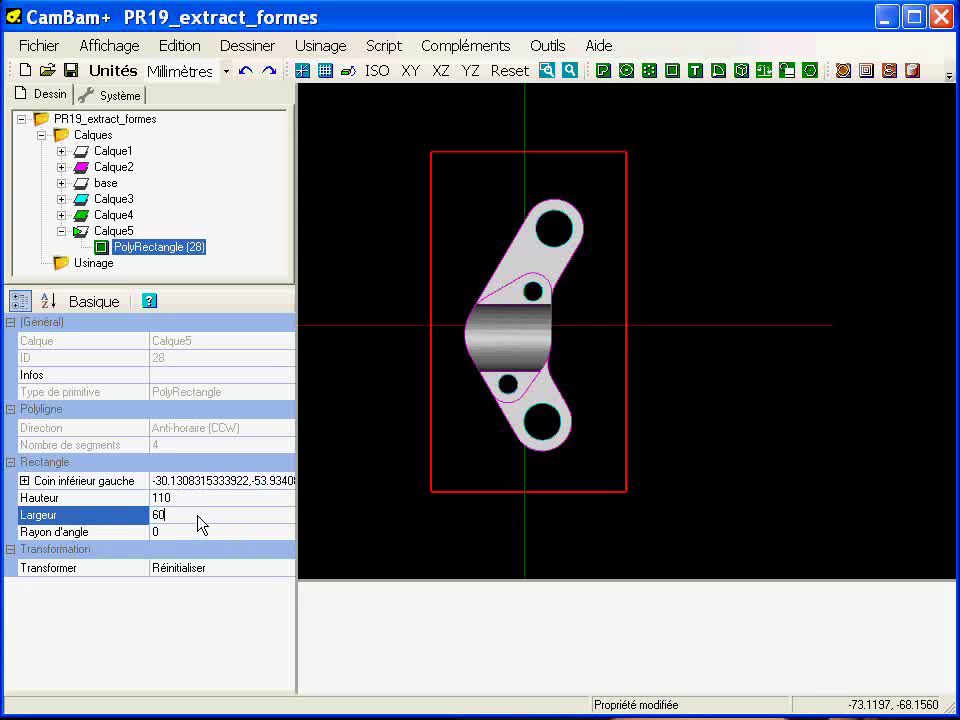
type("0")
key("Return")
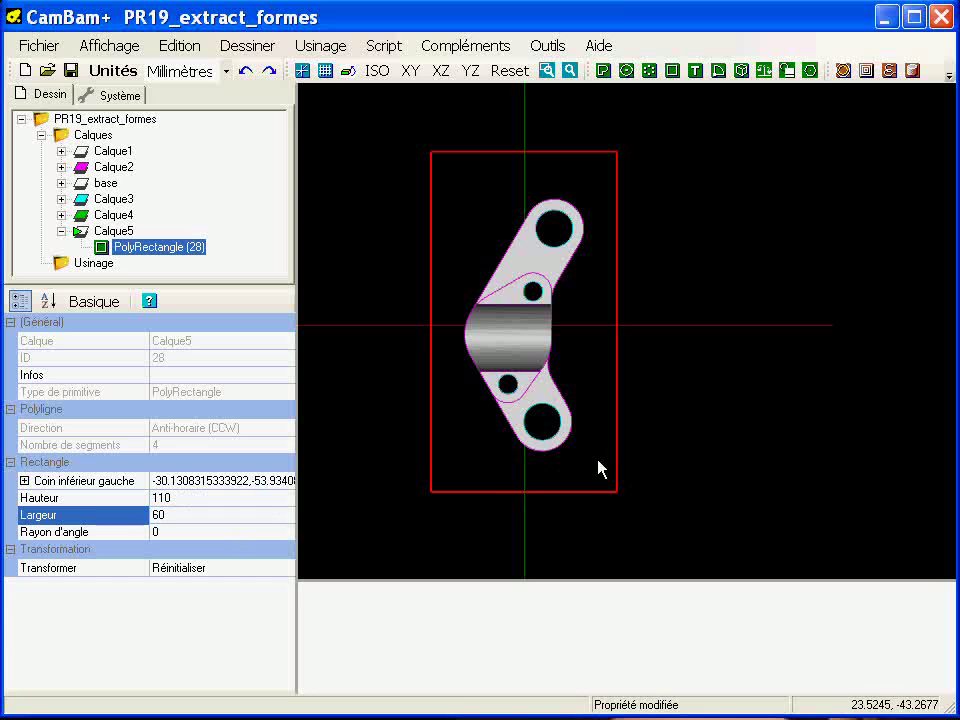
Step: Centre the rectangle on the drawing origin by its extents and check it against the part in 3D
right_click(372, 138)
mouse_move(441, 200)
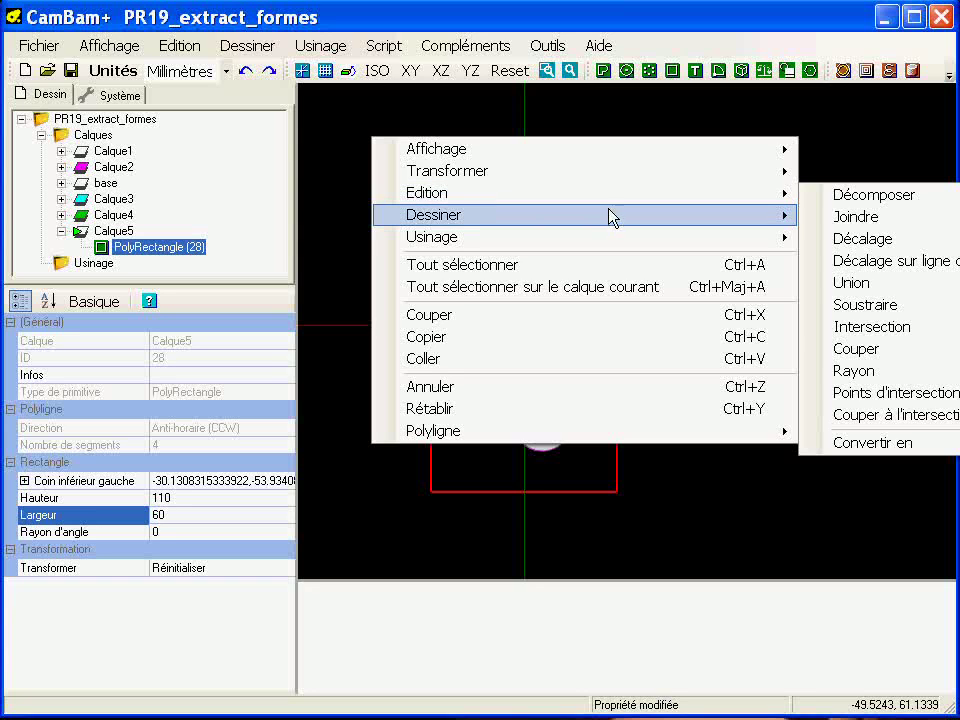
mouse_move(609, 214)
mouse_move(610, 176)
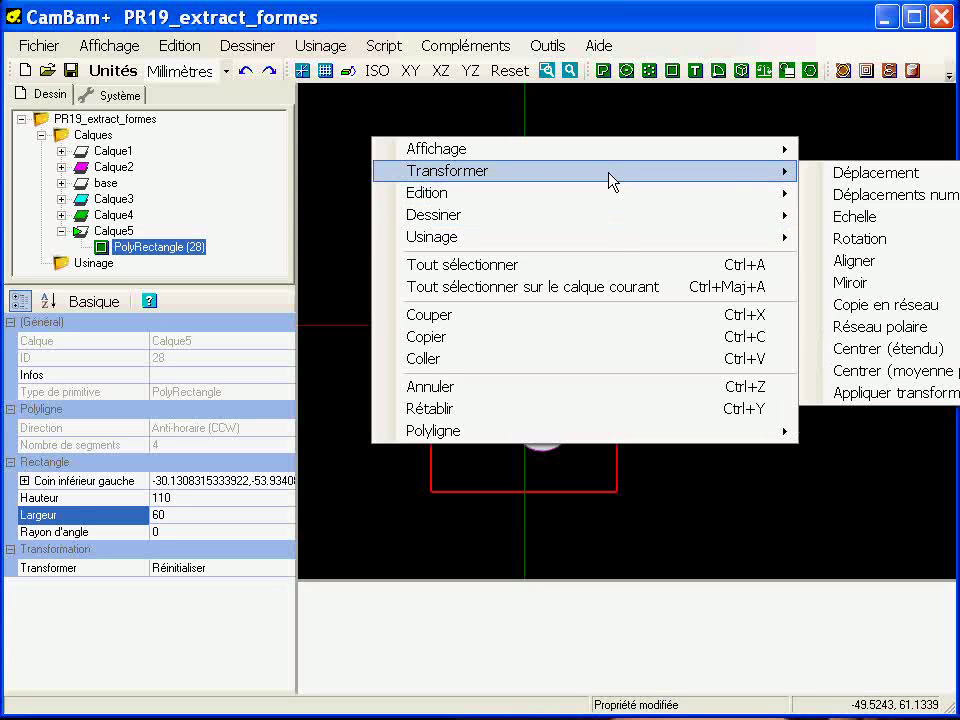
left_click(840, 349)
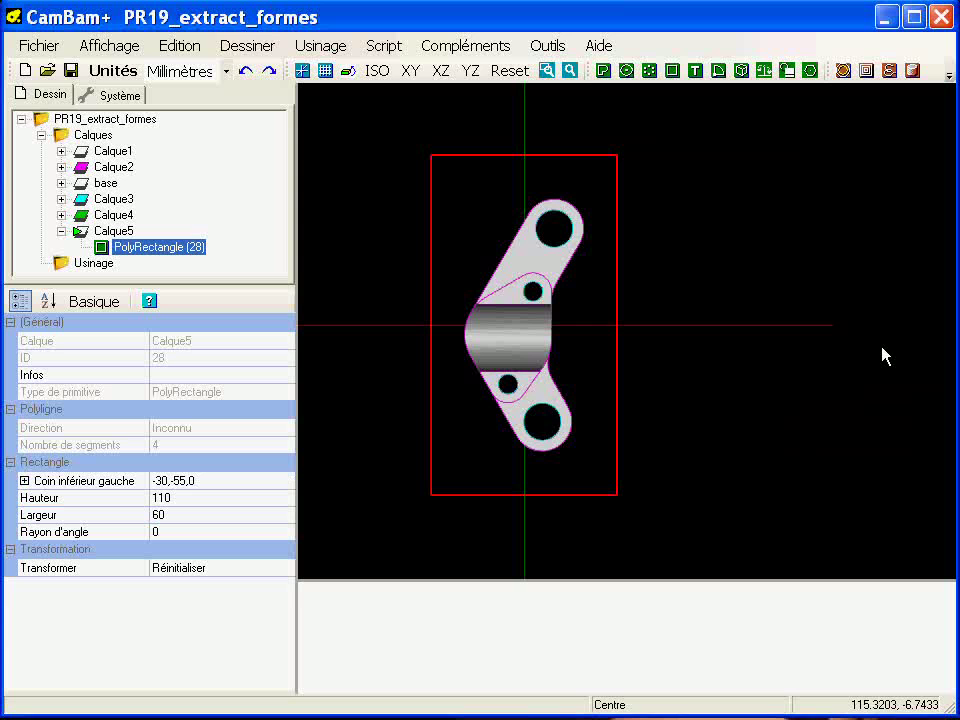
mouse_move(561, 418)
left_mouse_down("alt")
mouse_move(540, 251)
mouse_move(534, 349)
mouse_move(508, 343)
mouse_move(520, 335)
left_mouse_up("alt")
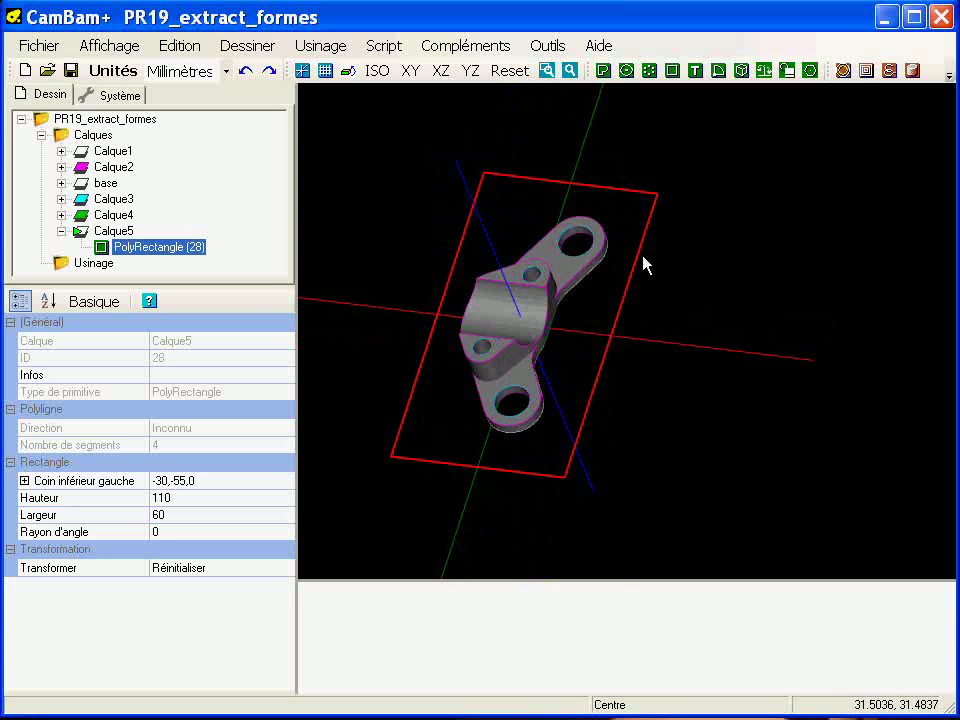
double_click(589, 403, "alt")
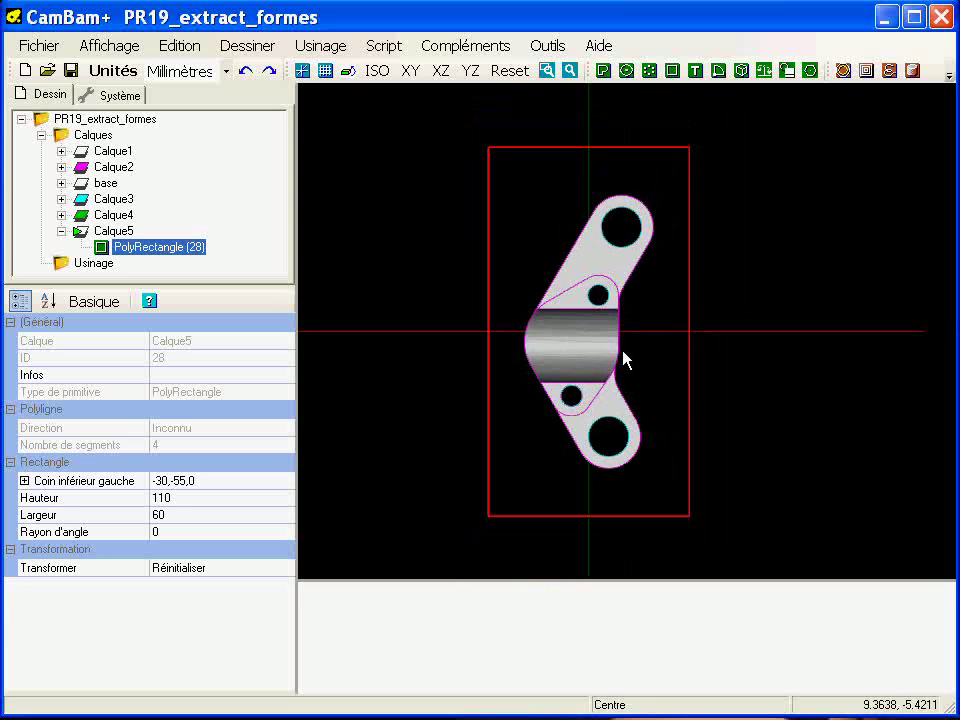
Step: Move all objects from the rectangle's lower-left corner to the drawing origin 0,0, with grid snapping turned on
mouse_move(620, 373)
middle_mouse_down()
mouse_move(536, 377)
mouse_move(527, 398)
middle_mouse_up()
scroll(534, 377, "down", 1)
scroll(537, 393, "down", 1)
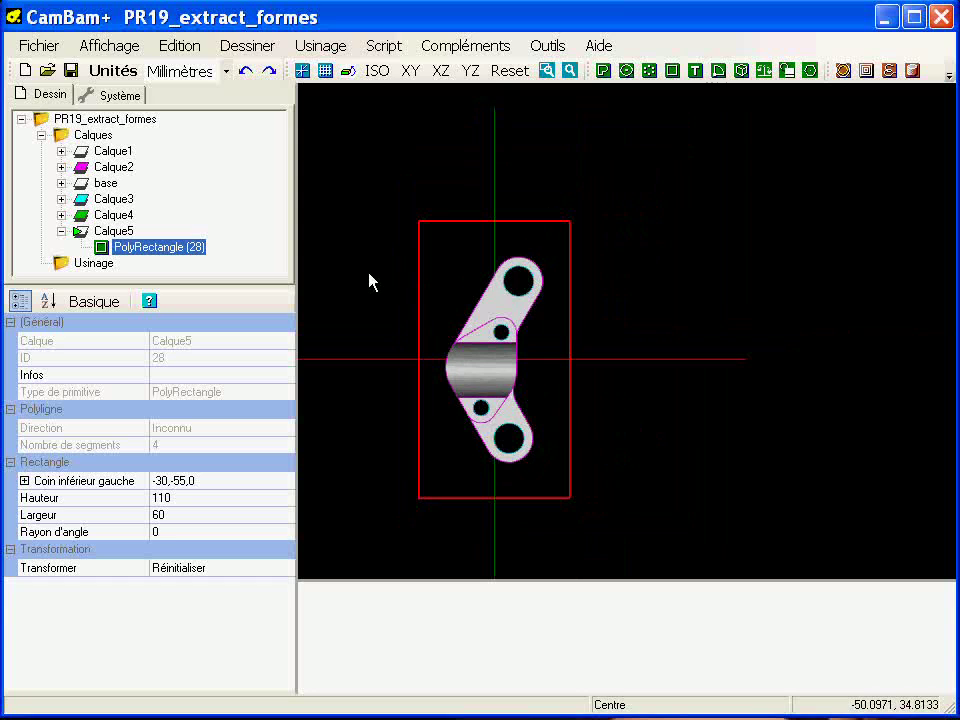
key("ctrl+a")
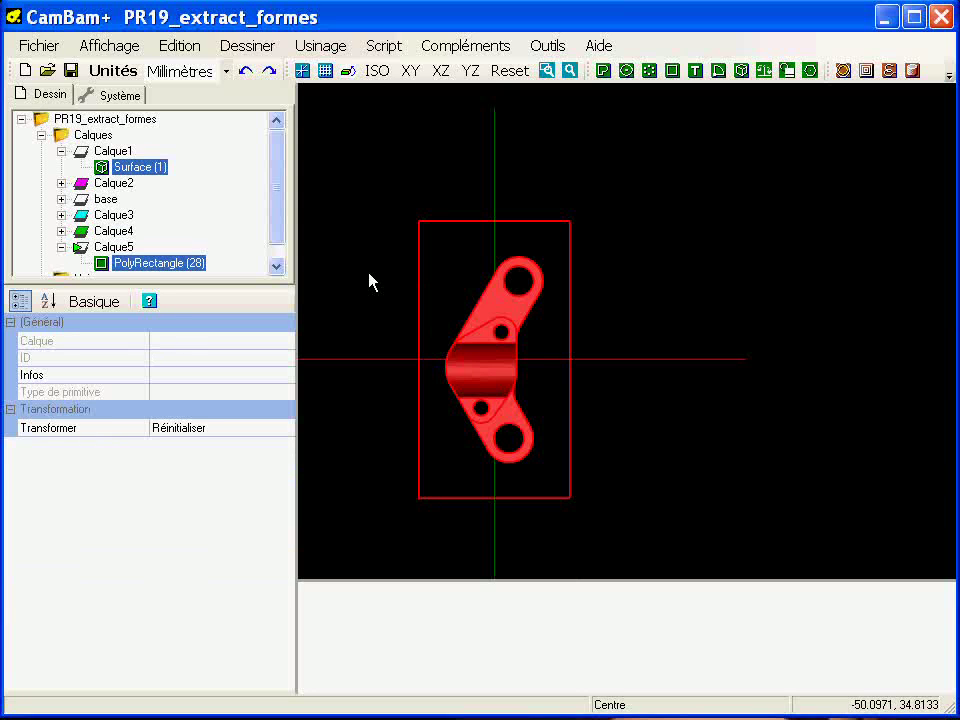
scroll(401, 521, "up", 1)
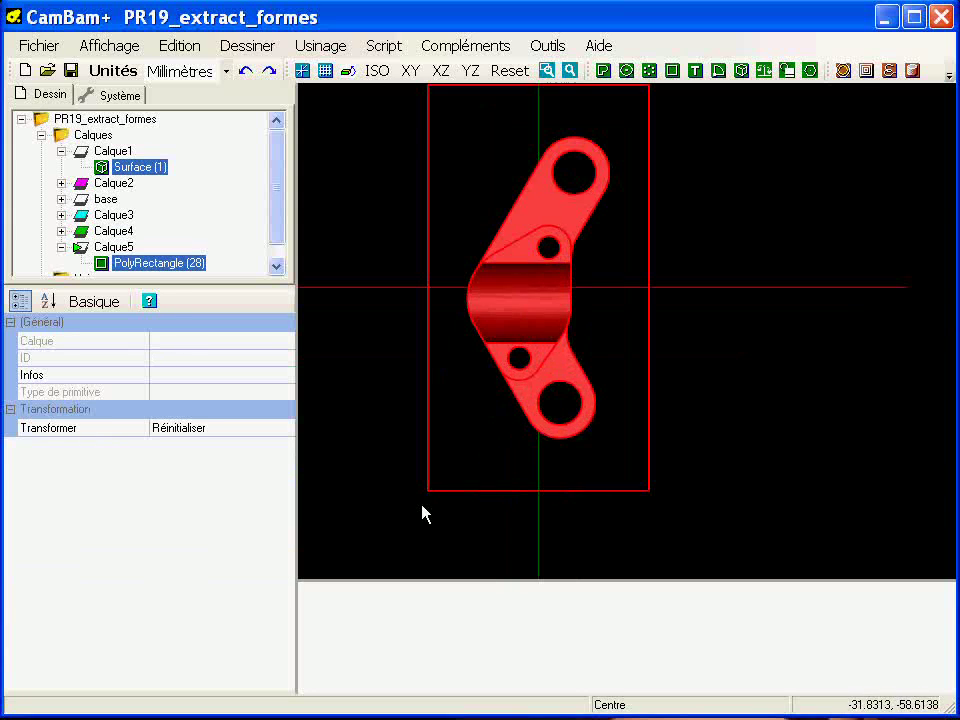
scroll(424, 510, "up", 1)
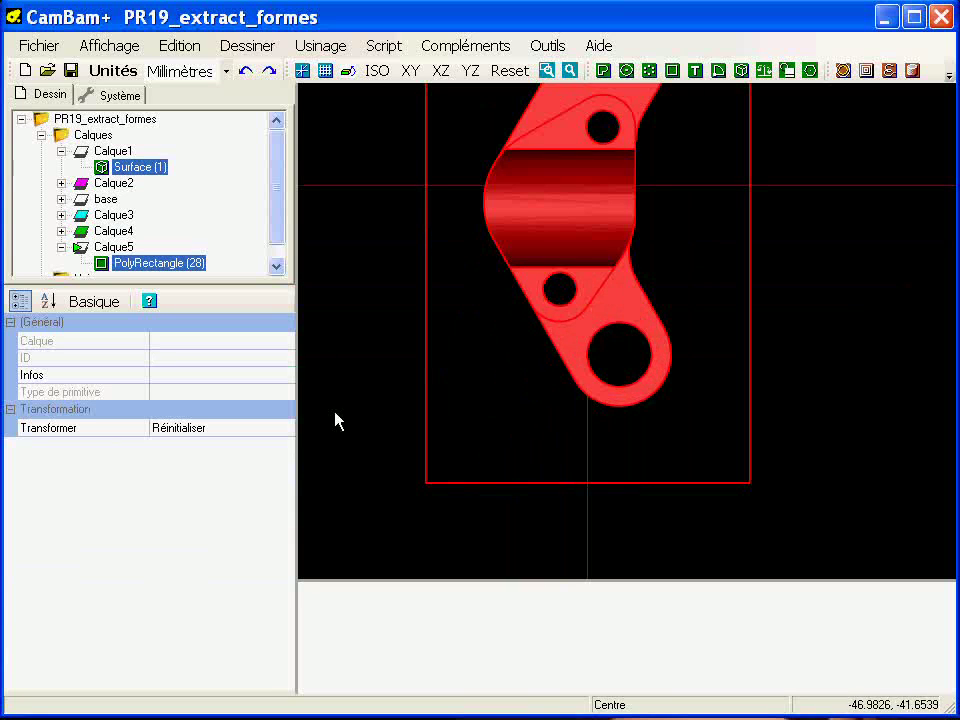
right_click(308, 124)
mouse_move(323, 186)
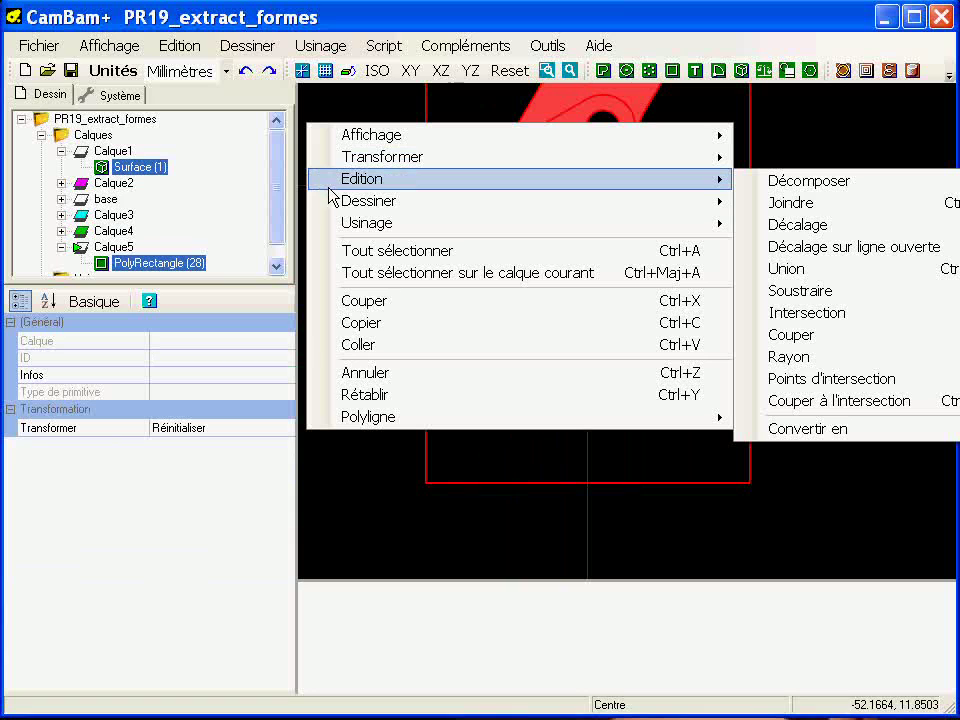
mouse_move(362, 158)
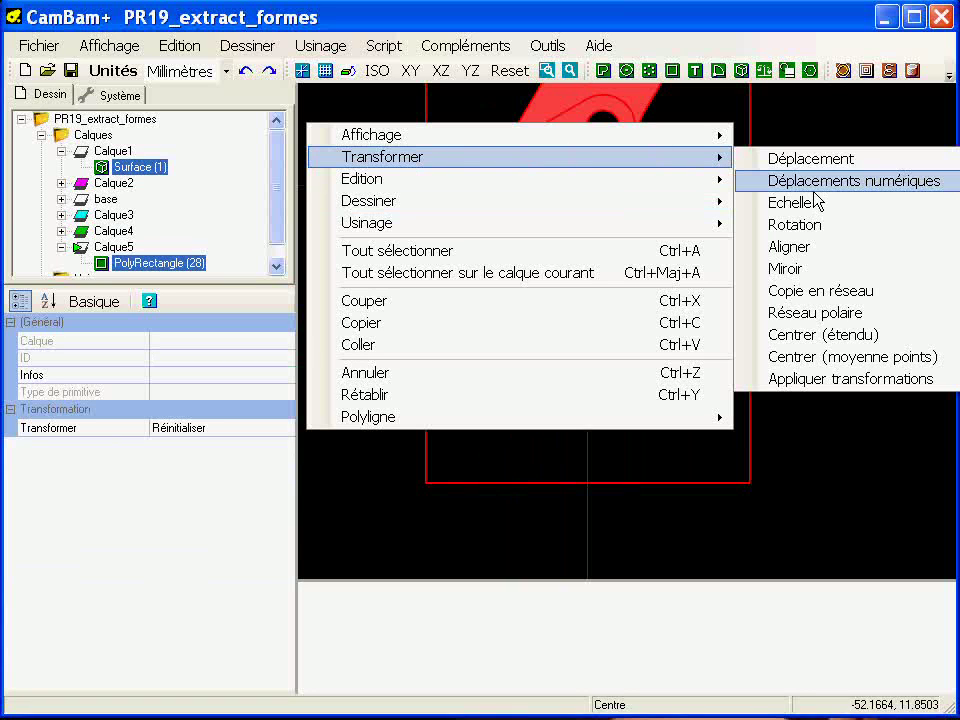
left_click(840, 160)
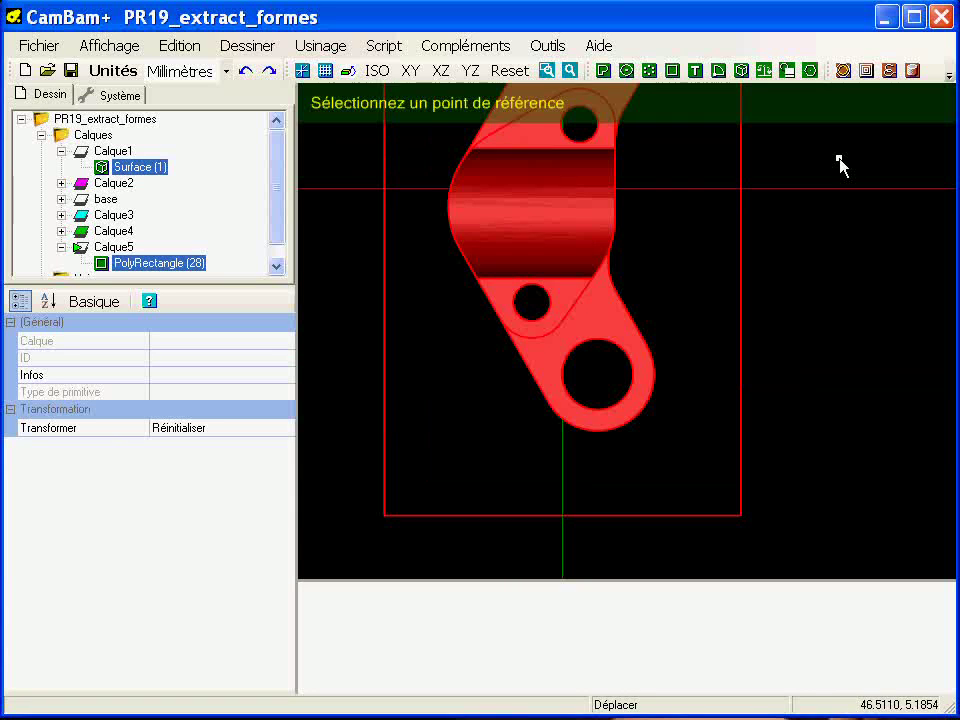
left_click(385, 516)
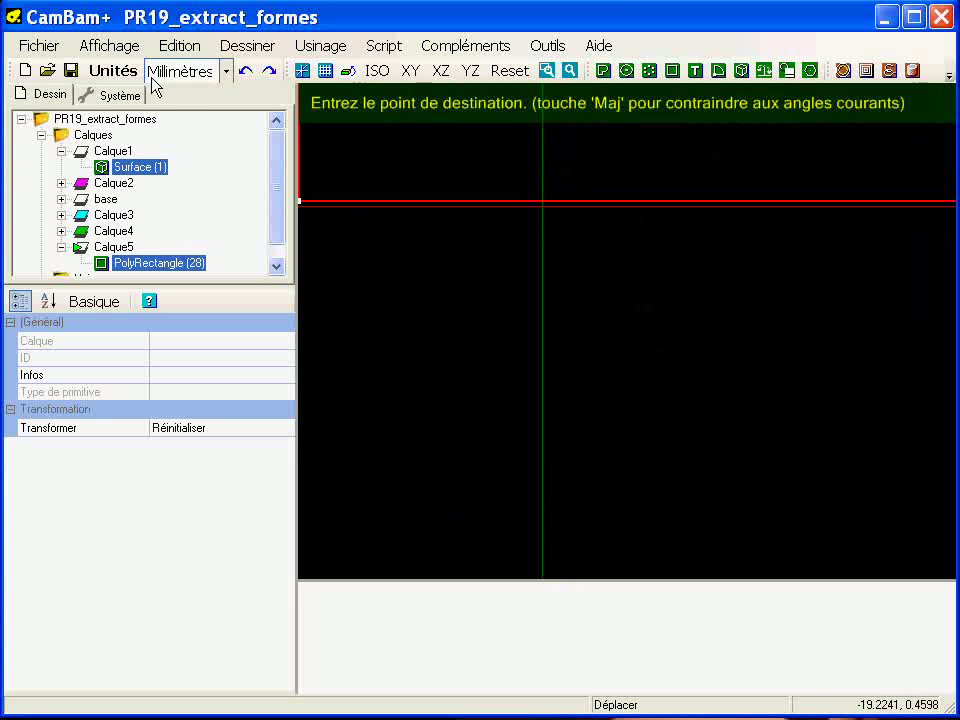
left_click(108, 45)
left_click(221, 367)
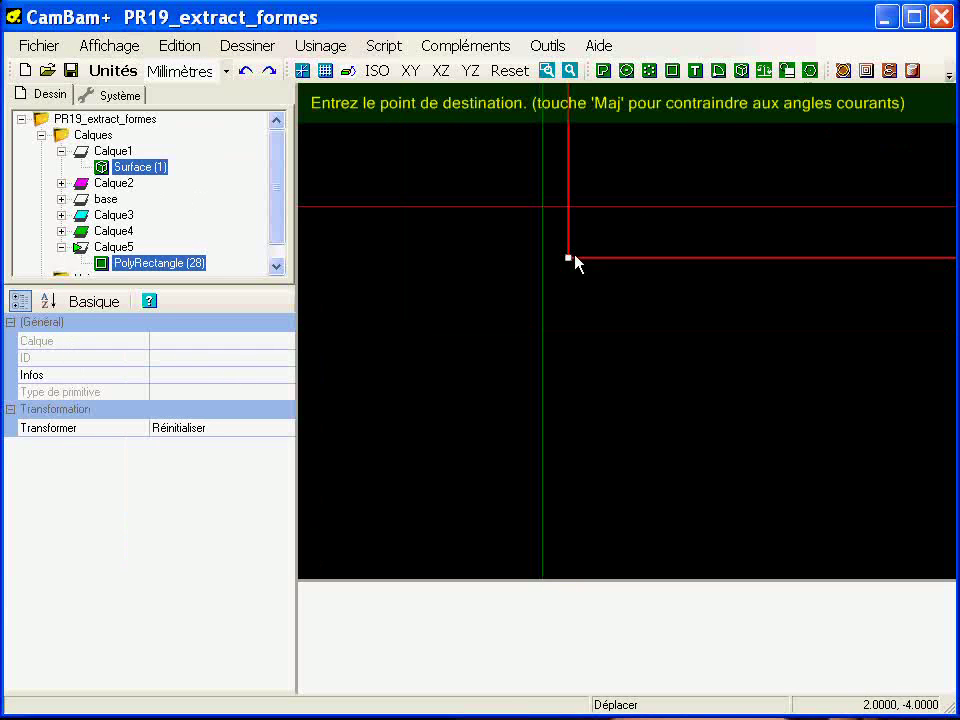
left_click(545, 216)
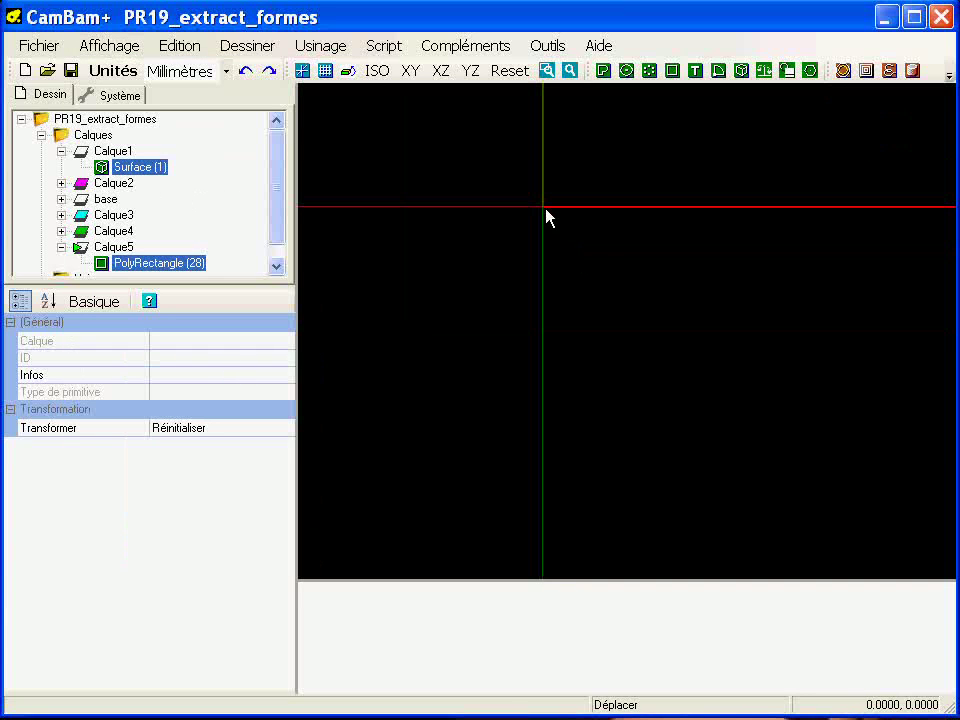
Step: Inspect the repositioned part in 3D and display the size and position of the Calque5 rectangle
middle_click_drag(628, 245, 465, 403)
scroll(465, 403, "down", 5)
middle_click_drag(570, 343, 530, 480)
left_click_drag(750, 390, 570, 462, "alt")
middle_click_drag(567, 456, 566, 366)
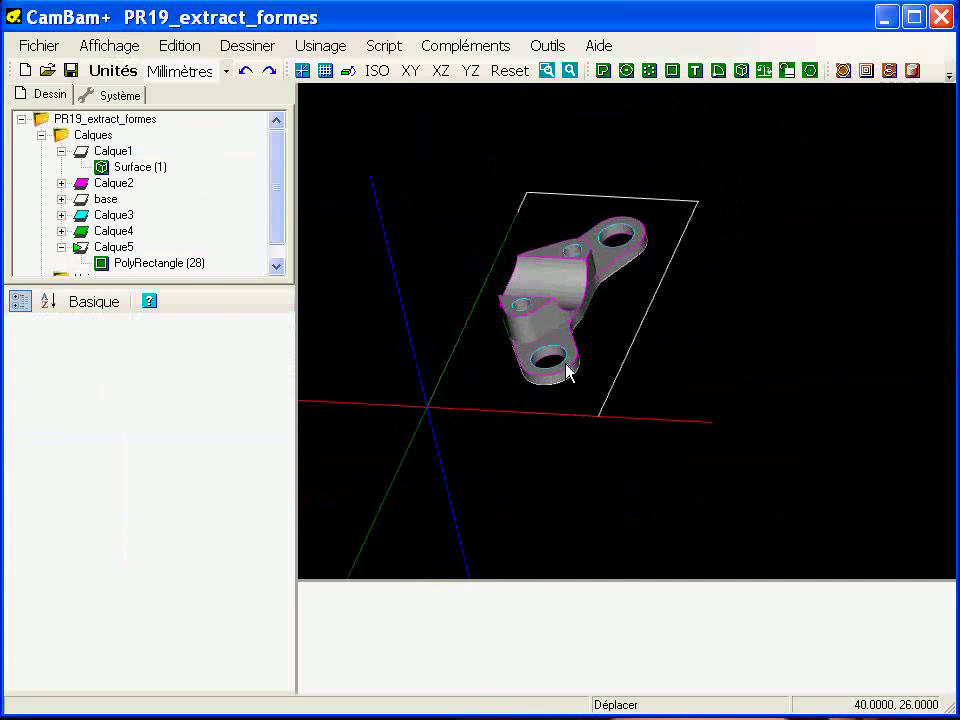
left_click_drag(214, 287, 204, 418)
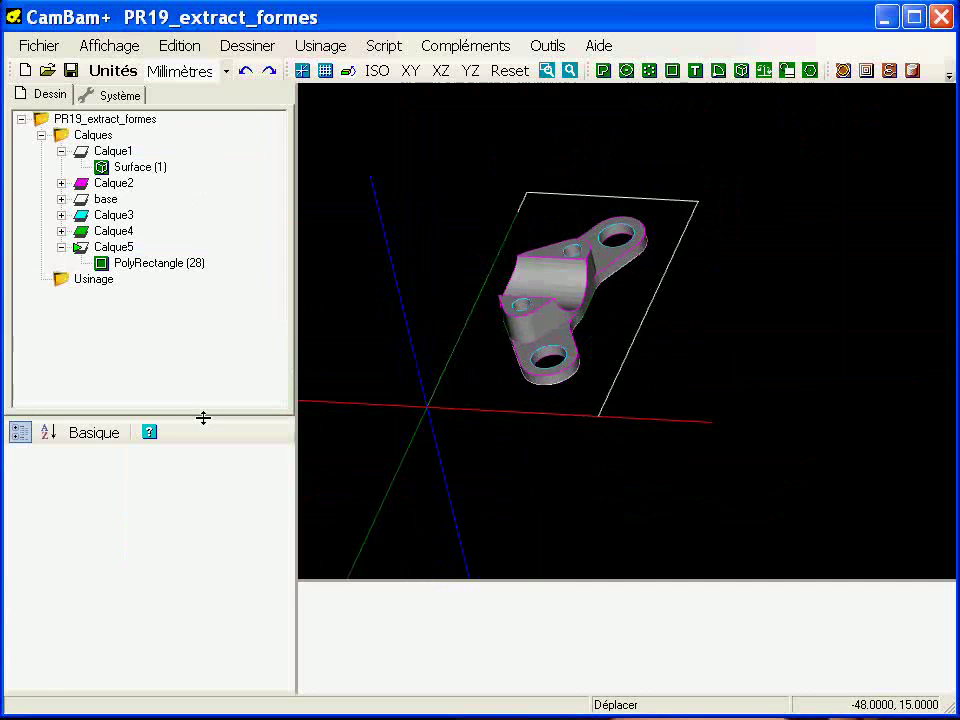
left_click(640, 332)
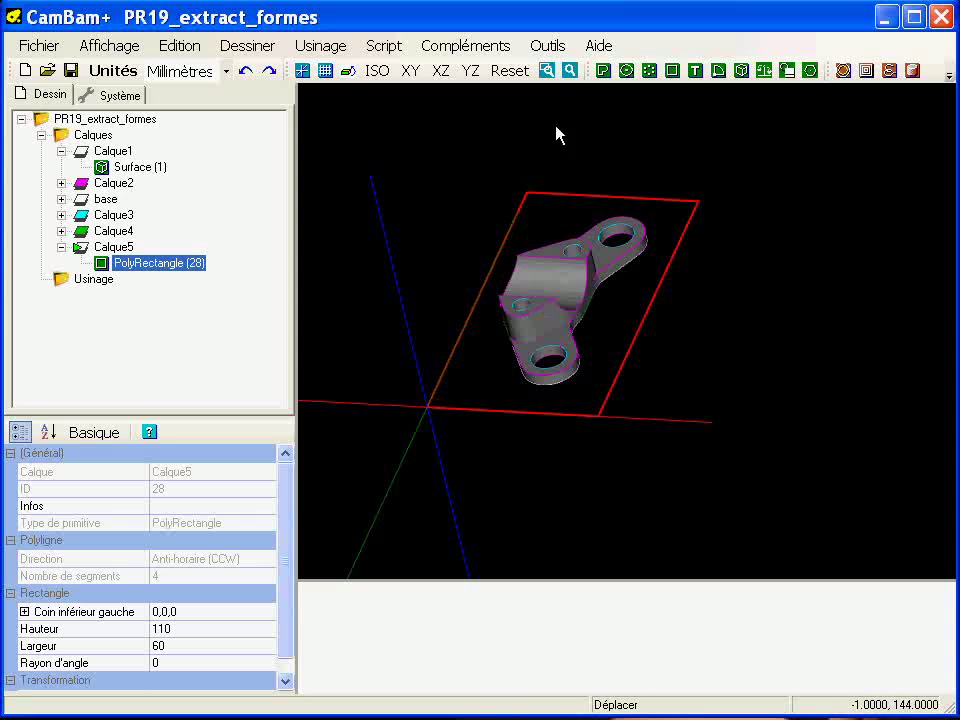
left_click(546, 46)
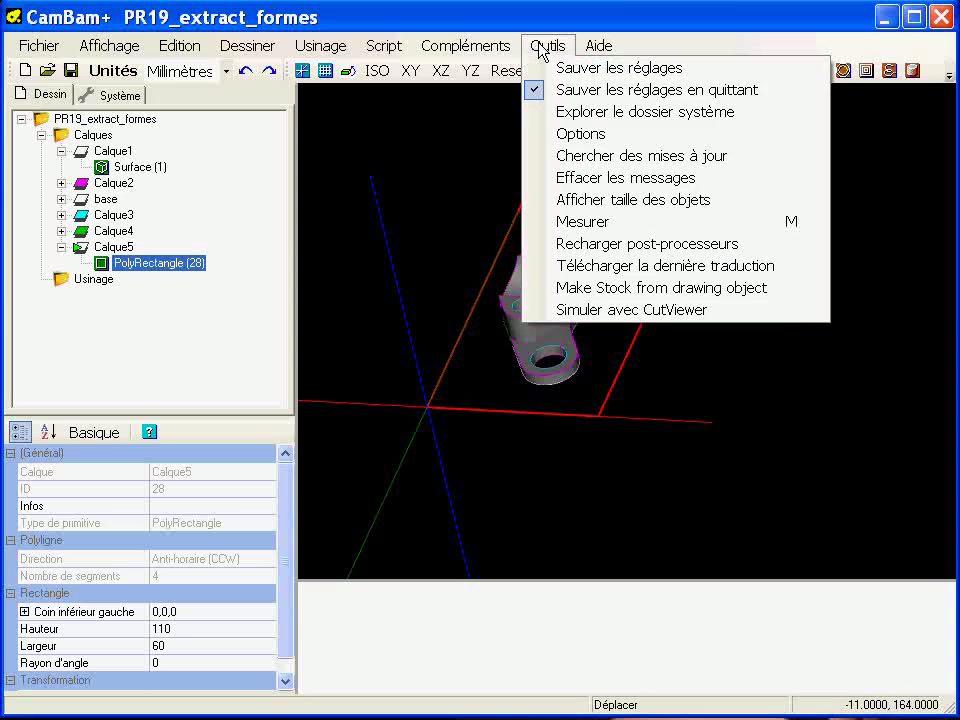
left_click(563, 200)
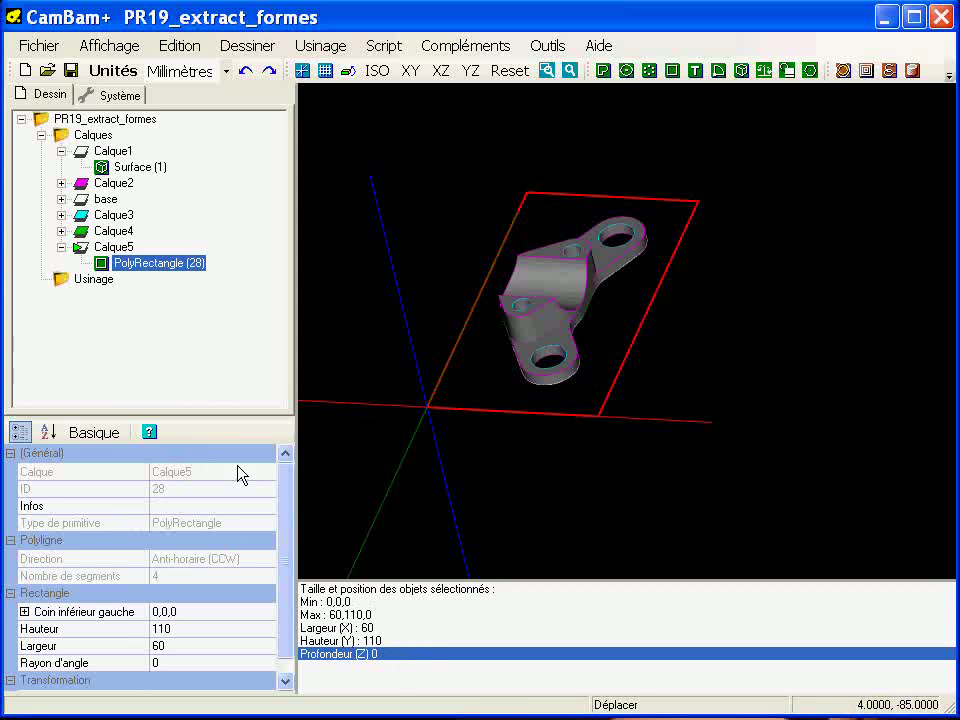
Step: Define the machining stock with dimensions 60,110,20 and set its surface height (Surface pièce) to 20
left_click(94, 280)
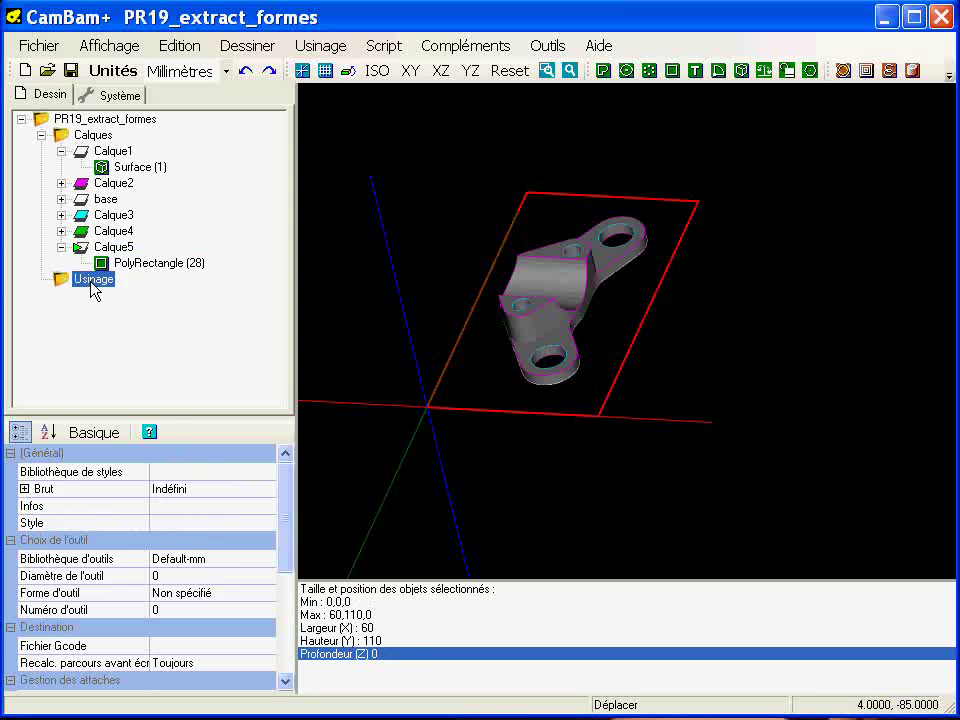
left_click(25, 488)
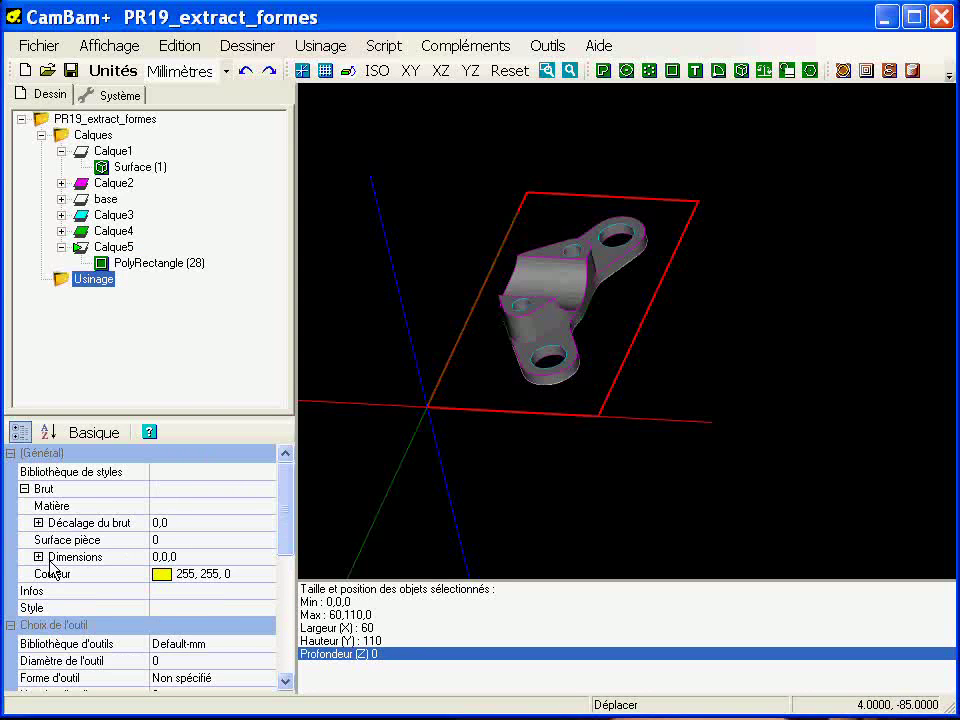
left_click(208, 558)
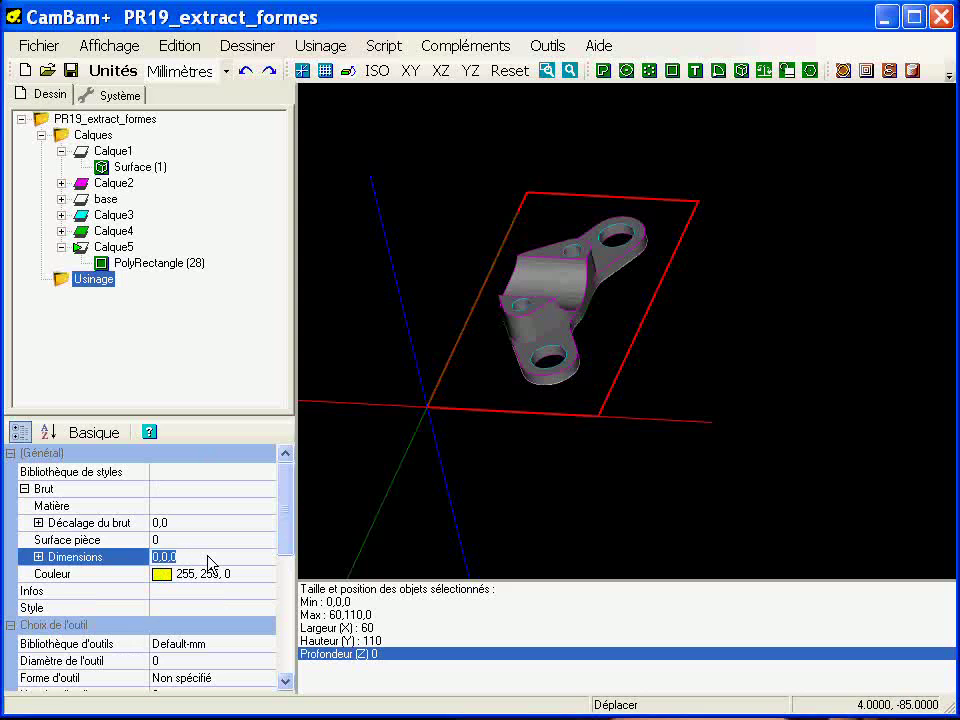
type("60")
key("Return")
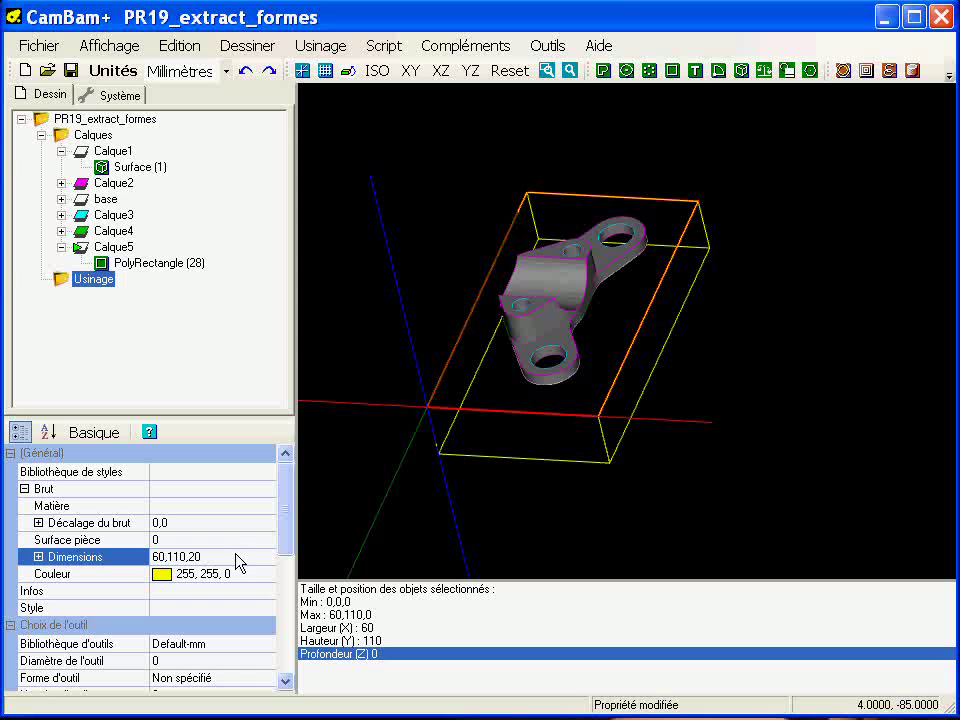
left_click_drag(523, 409, 519, 347, "alt")
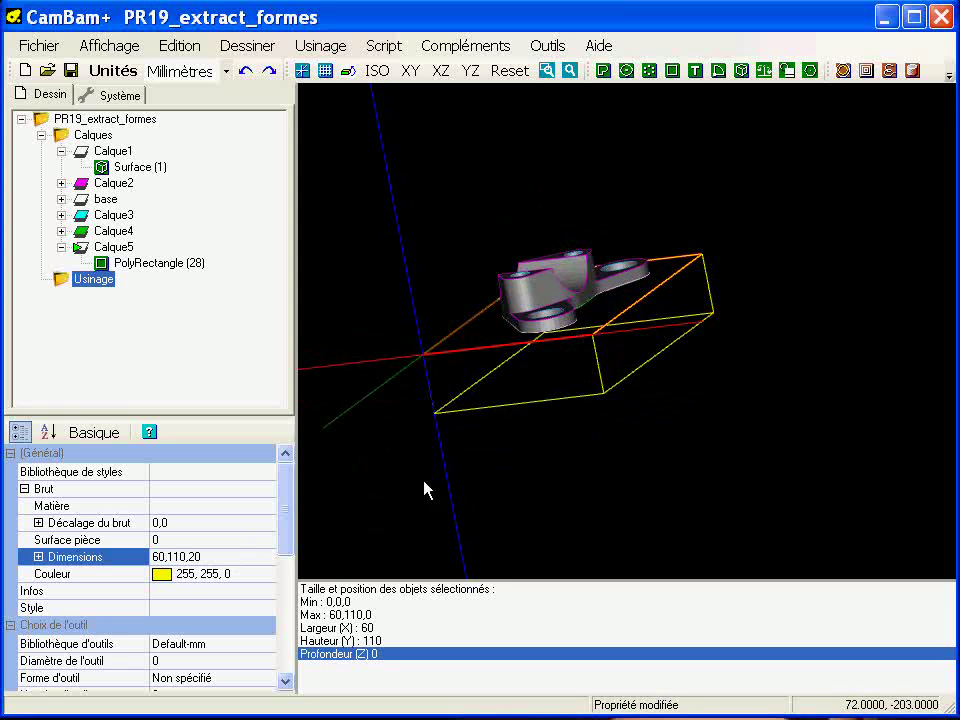
left_click(184, 540)
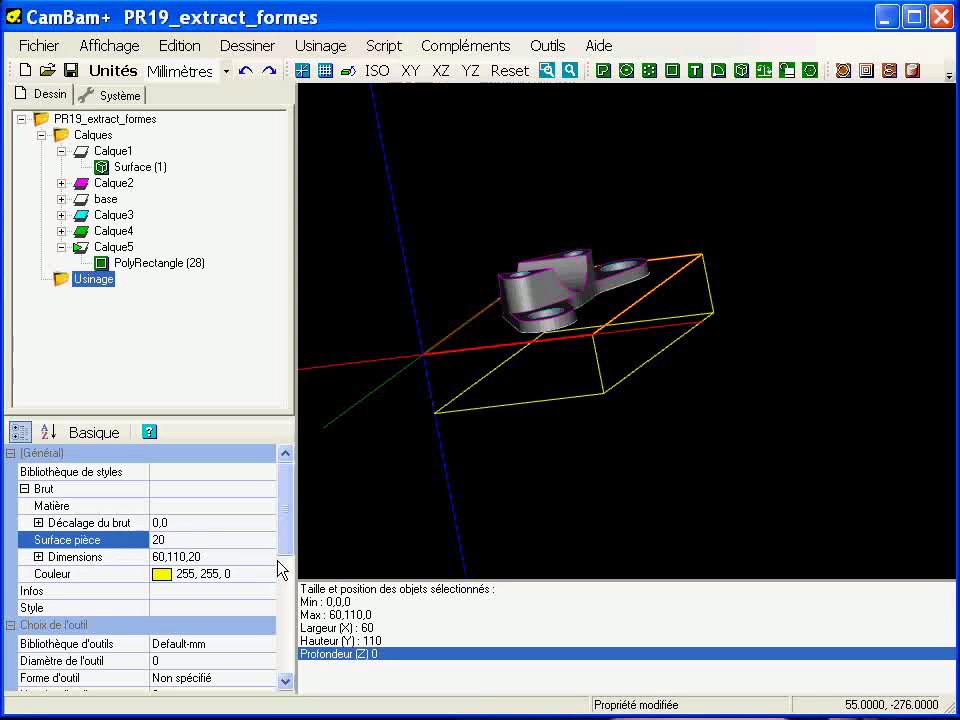
key("Return")
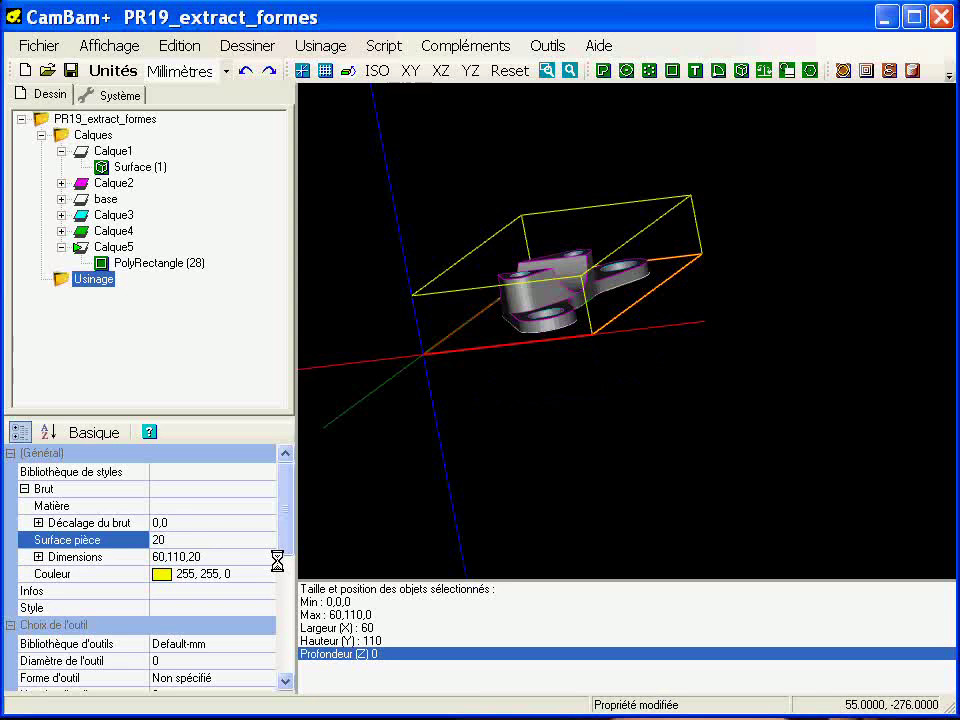
Step: Inspect the part inside the stock in 3D and display the size of the Calque1 surface
left_click(442, 74)
left_click_drag(574, 390, 546, 368, "alt")
scroll(550, 369, "up", 3)
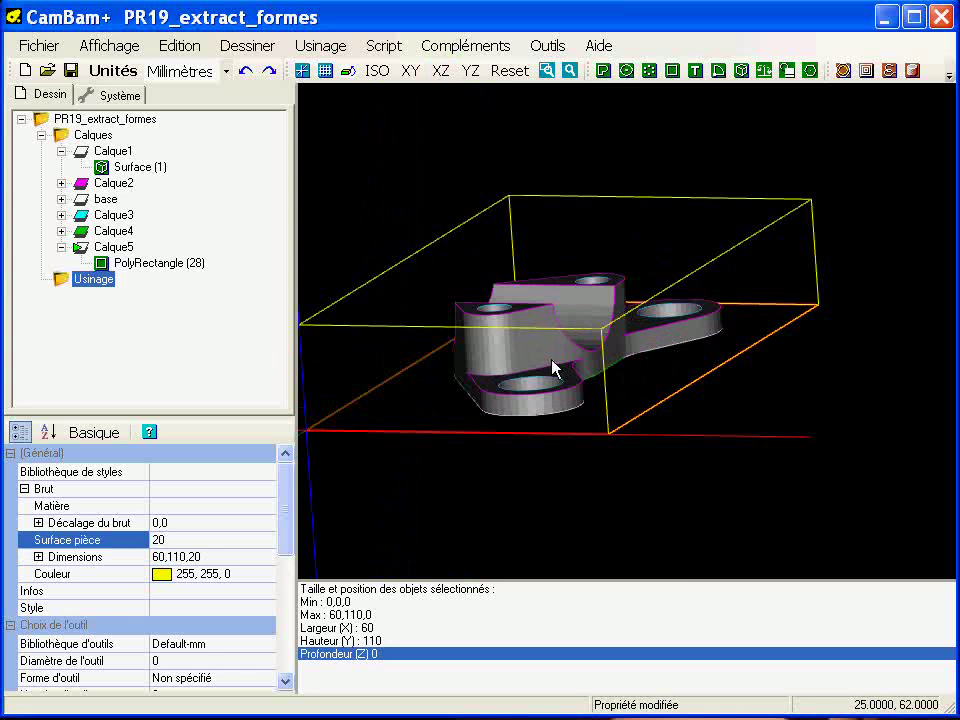
left_click(535, 378)
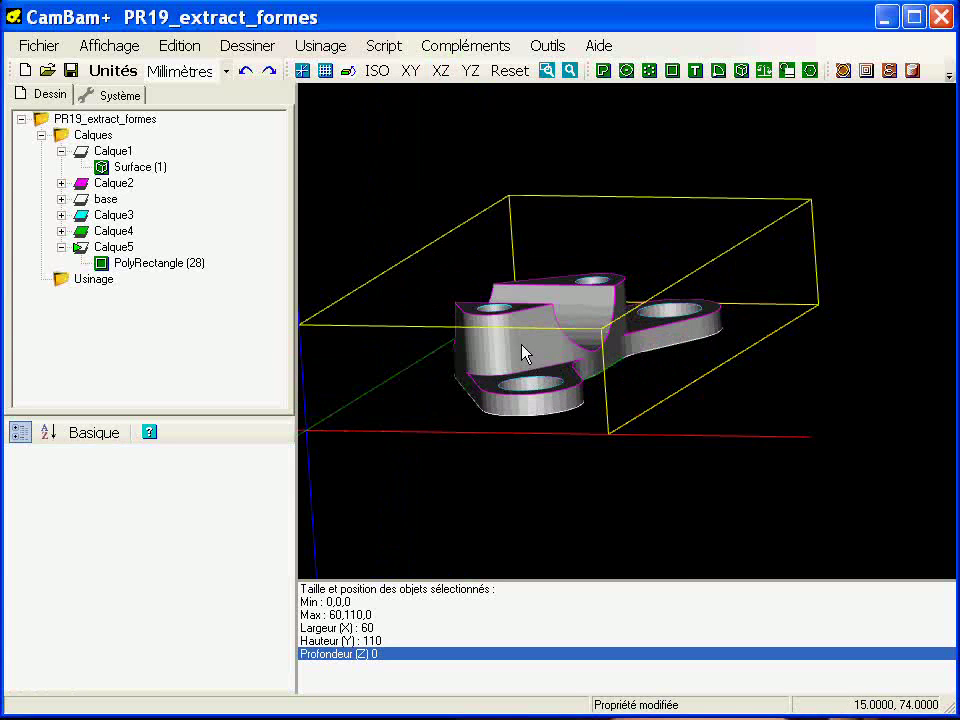
left_click(525, 355)
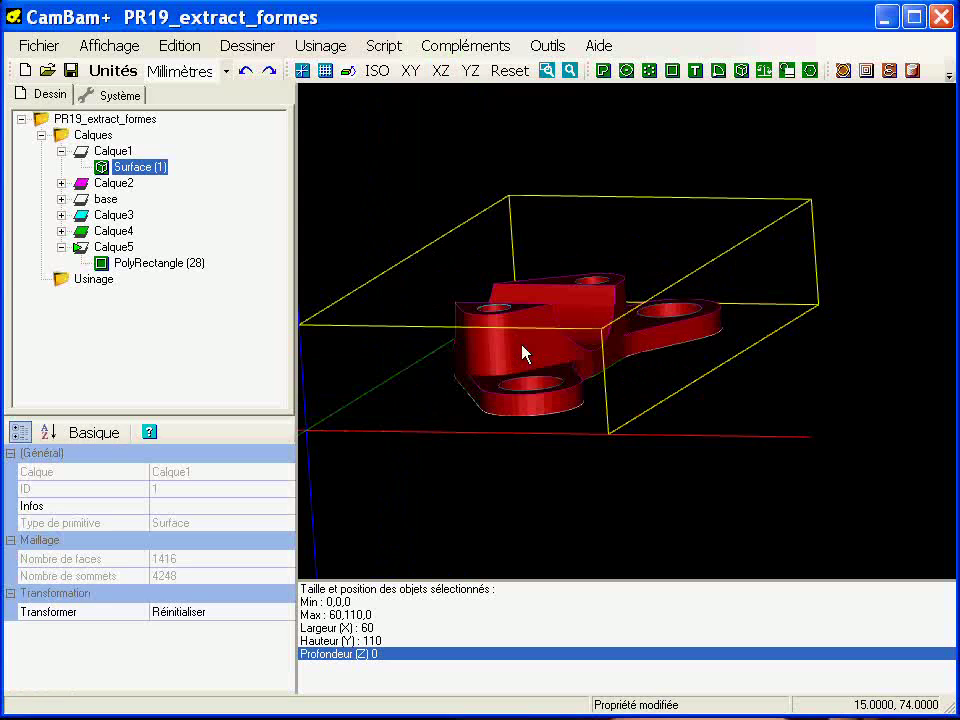
left_click(545, 50)
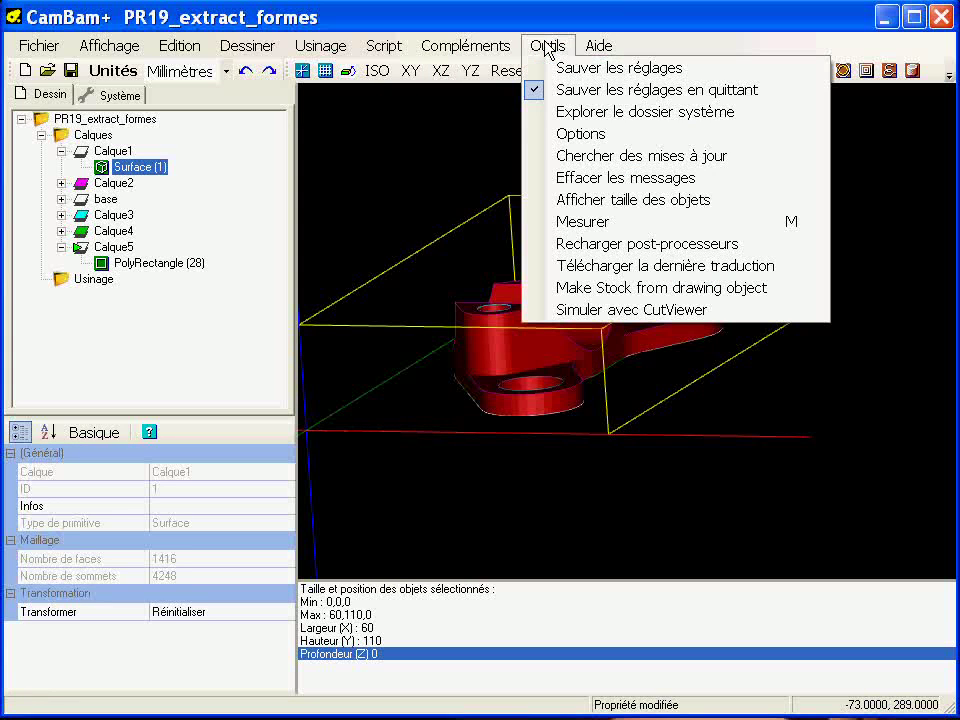
left_click(595, 200)
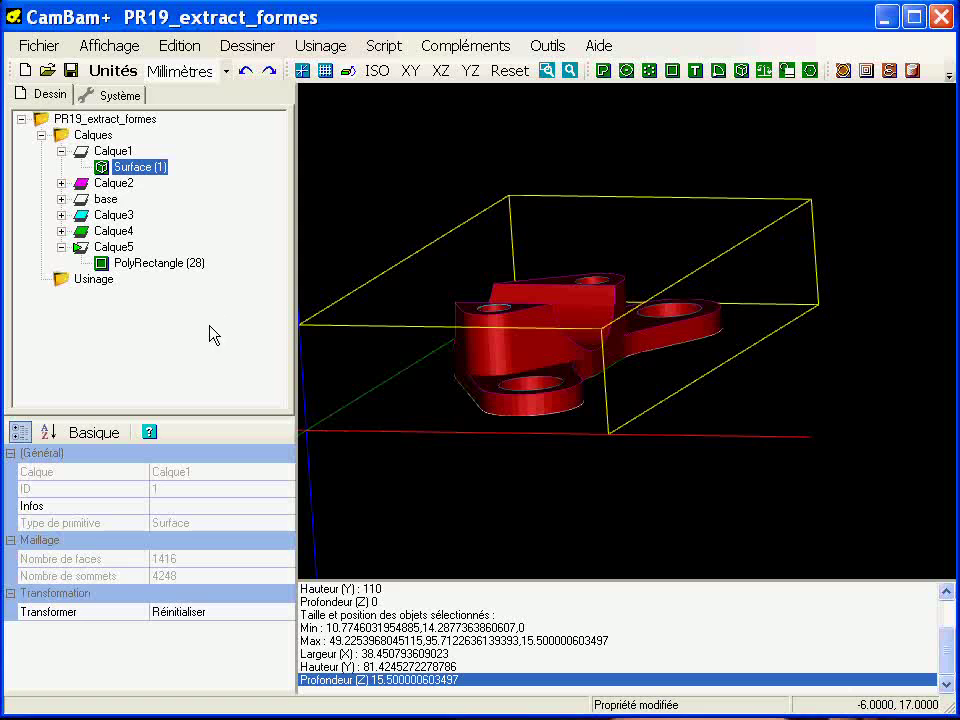
Step: Set the stock dimensions to 60,110,15.5 and its surface height to 15.5, and check the stock in plan view
left_click(93, 279)
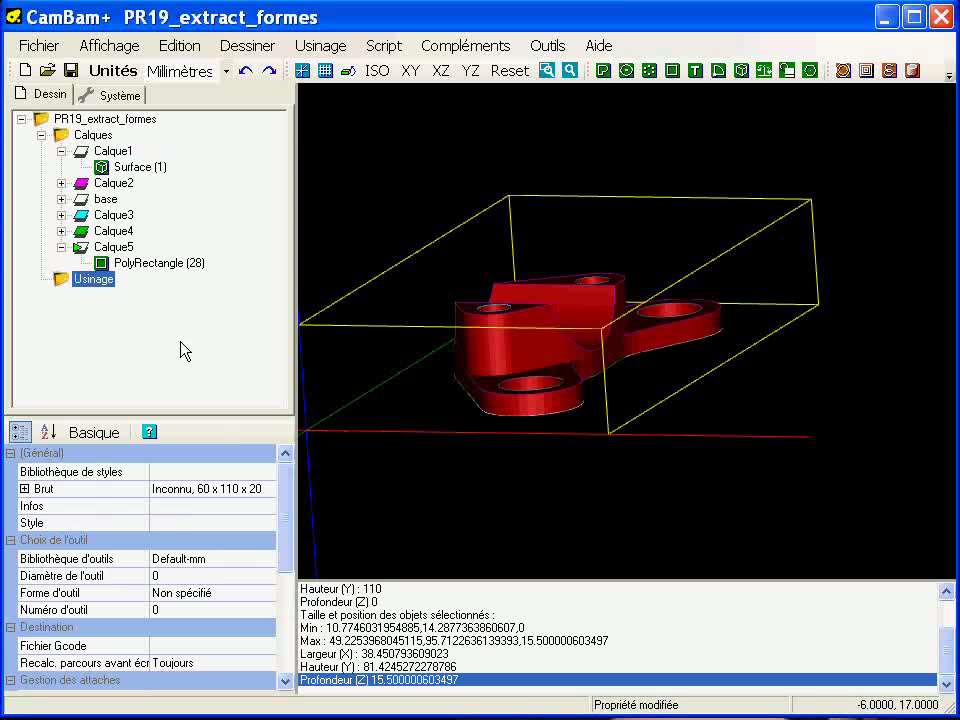
left_click(24, 488)
left_click(221, 557)
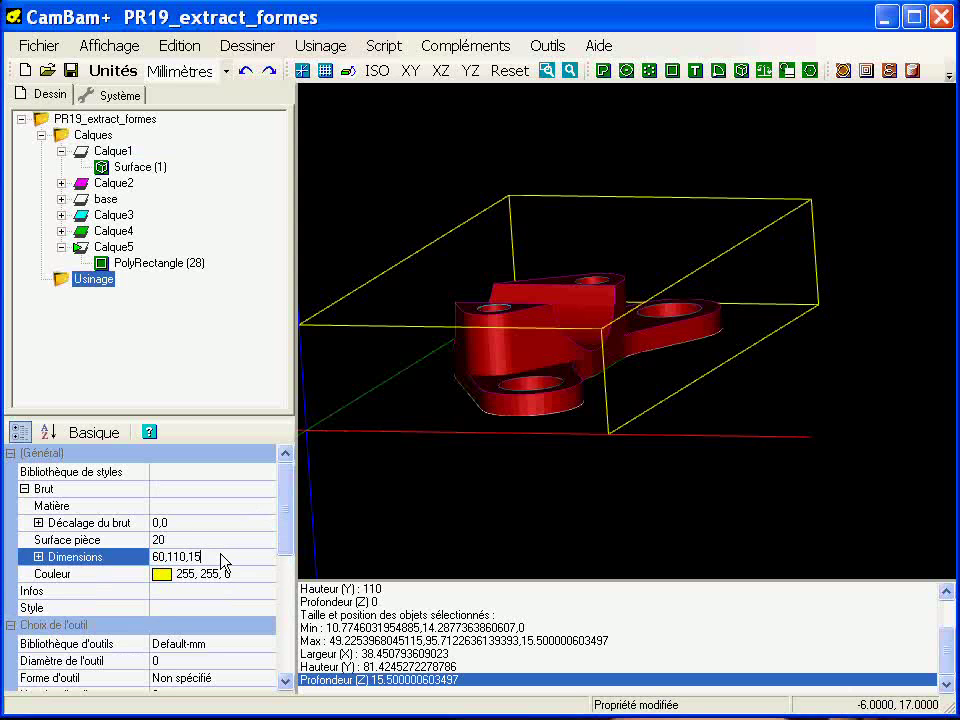
left_click(177, 541)
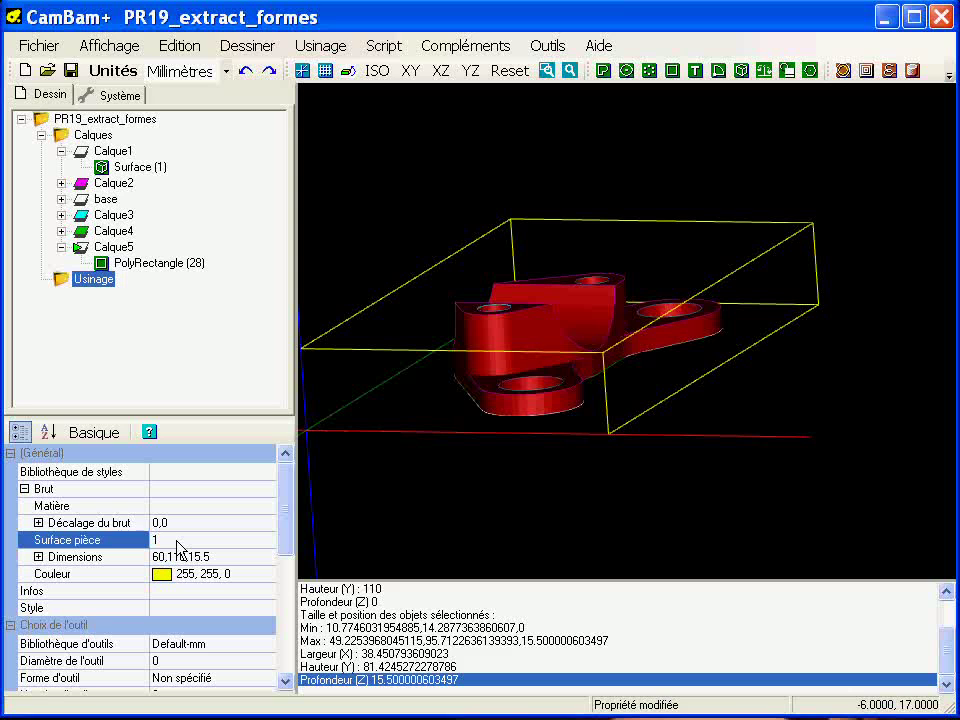
key("Return")
left_click(195, 526)
left_click_drag(510, 377, 516, 422, "alt")
double_click(555, 379, "alt")
scroll(573, 362, "down", 3)
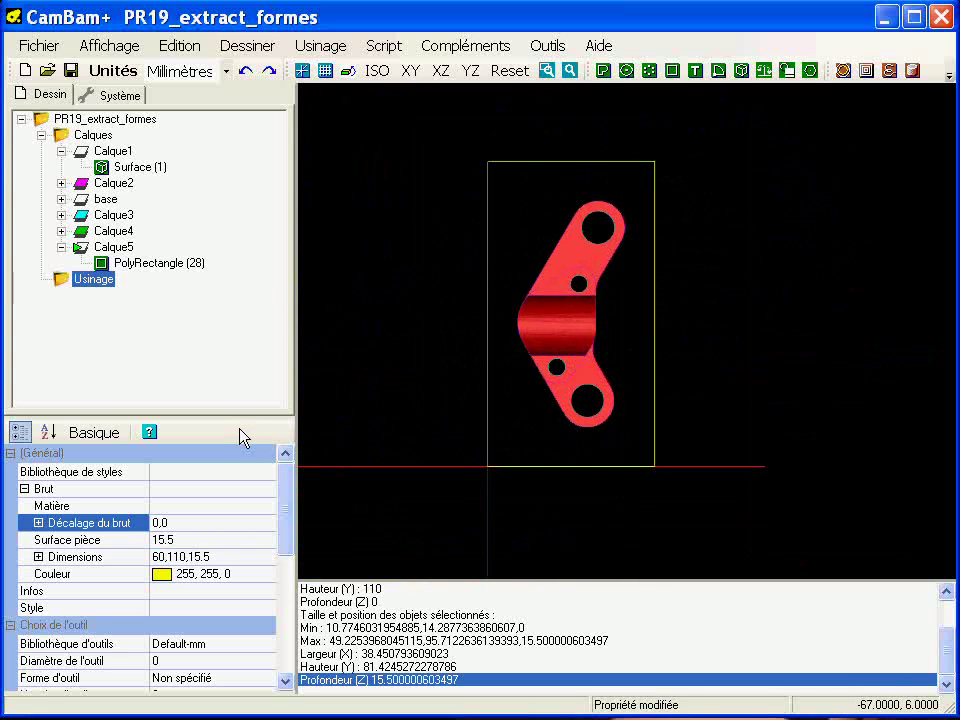
Step: Review the remaining machining properties and the available post processors, leaving Mach3-CV selected
left_click_drag(231, 418, 231, 315)
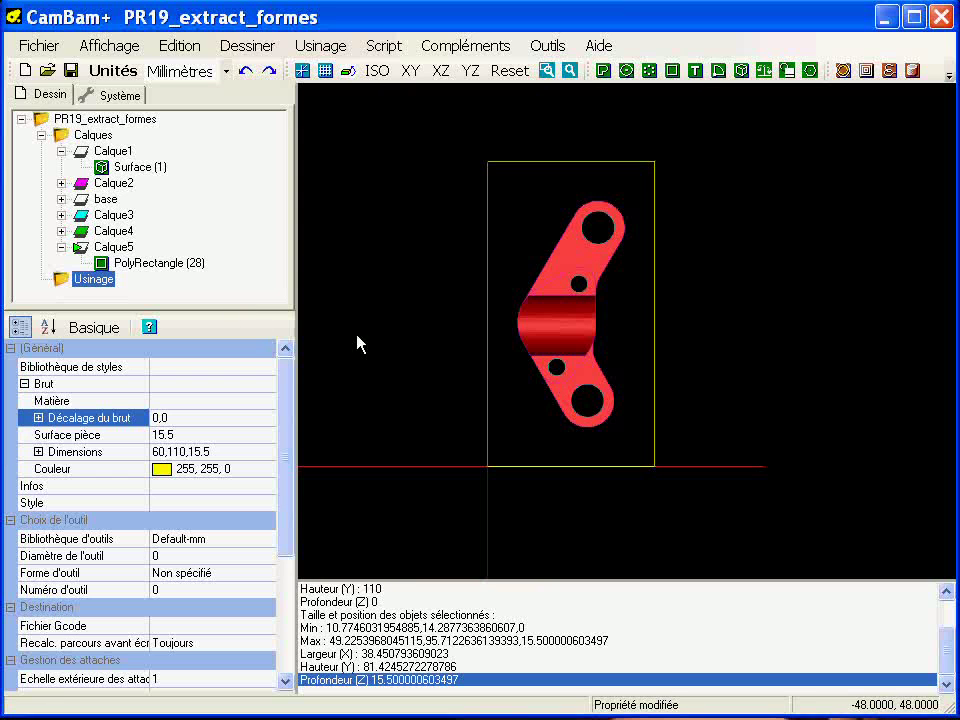
left_click_drag(288, 418, 310, 425)
scroll(285, 639, "down", 4)
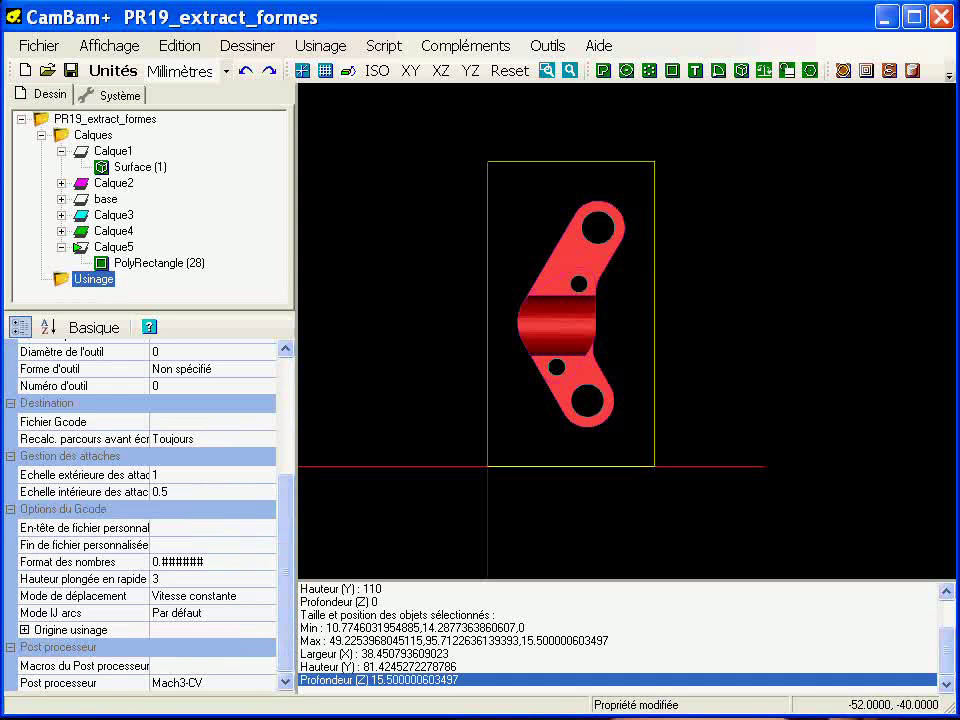
left_click(264, 682)
left_click(264, 683)
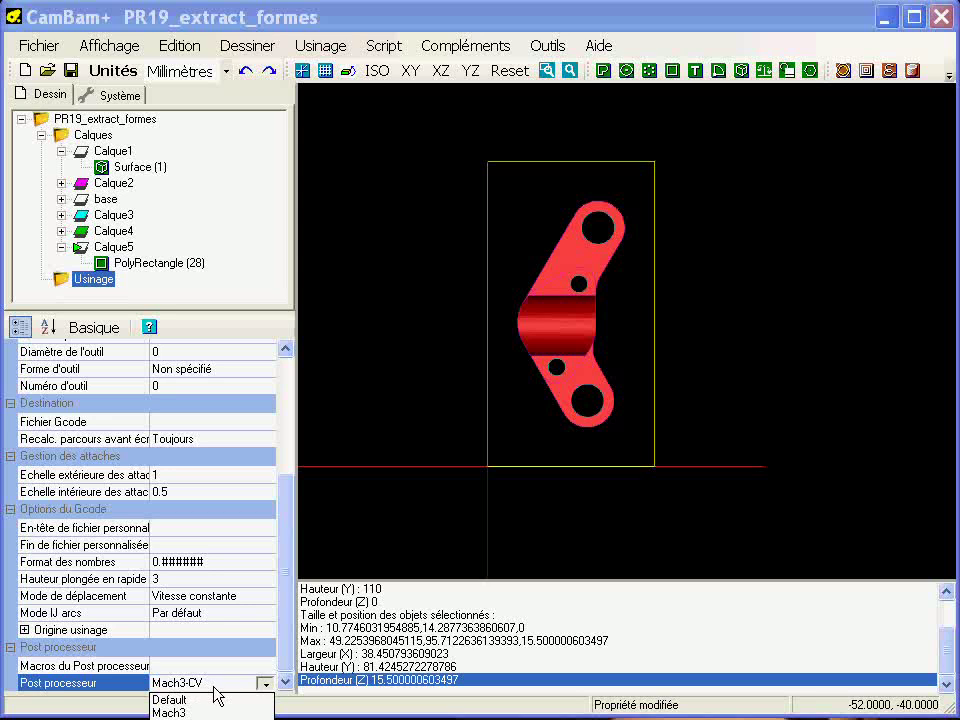
key("Down")
key("Escape")
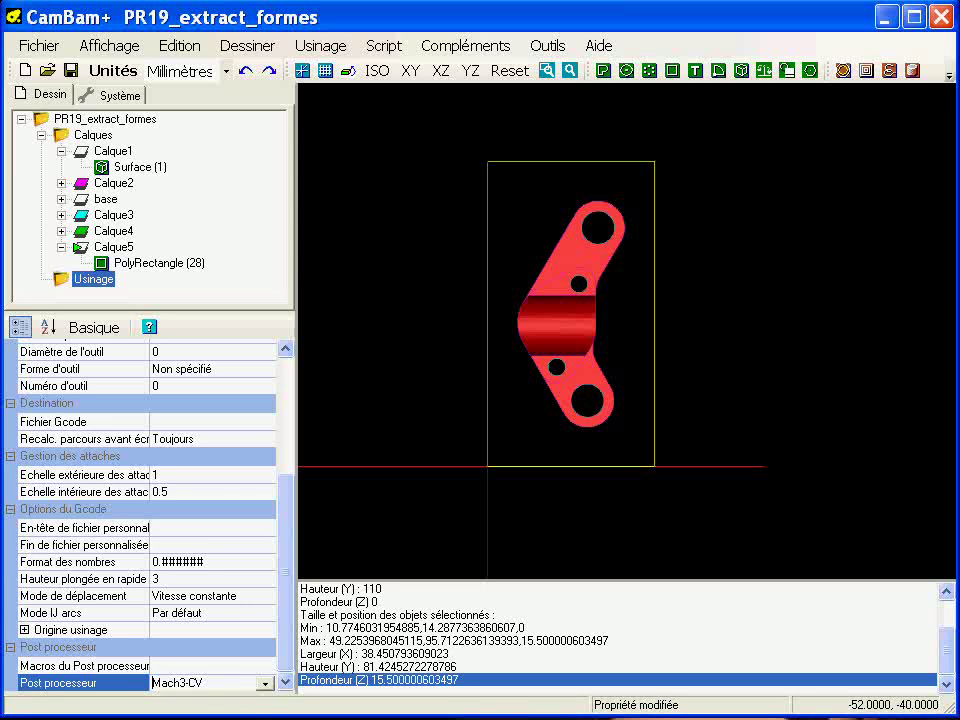
Step: Clear the post processor value in the machining properties
left_click(204, 665)
left_click(235, 686)
key("BackSpace")
key("BackSpace")
key("BackSpace")
key("BackSpace")
key("BackSpace")
key("BackSpace")
key("BackSpace")
key("Up")
key("Down")
Step: Check the default post processor in the program options and its available choices, keeping Mach3-CV
left_click(543, 44)
left_click(567, 136)
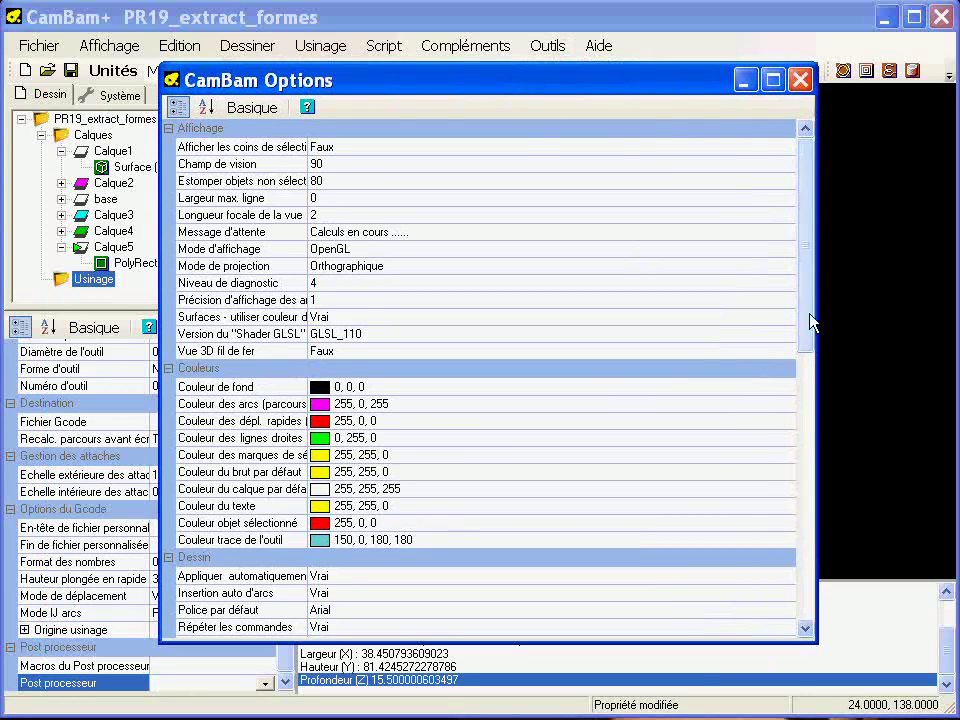
left_click_drag(810, 321, 778, 540)
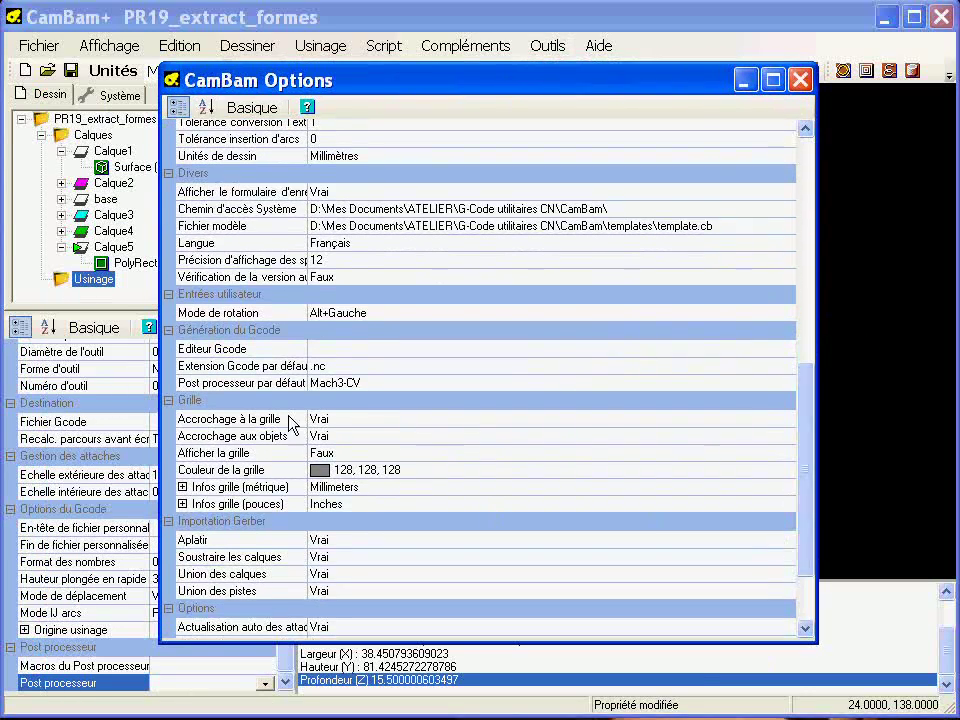
left_click(388, 384)
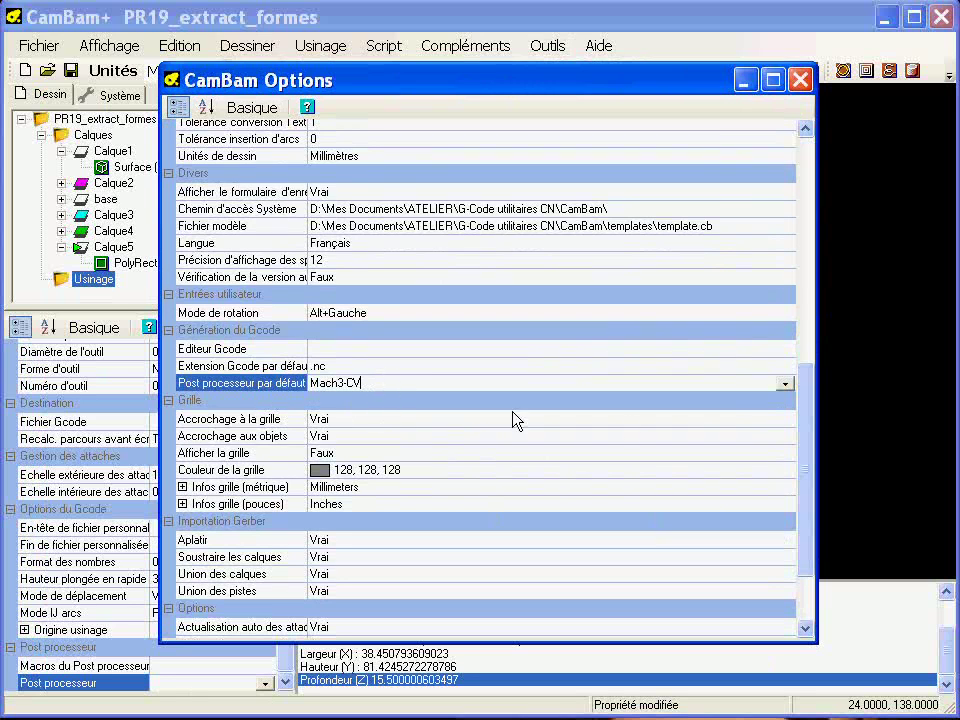
left_click(785, 385)
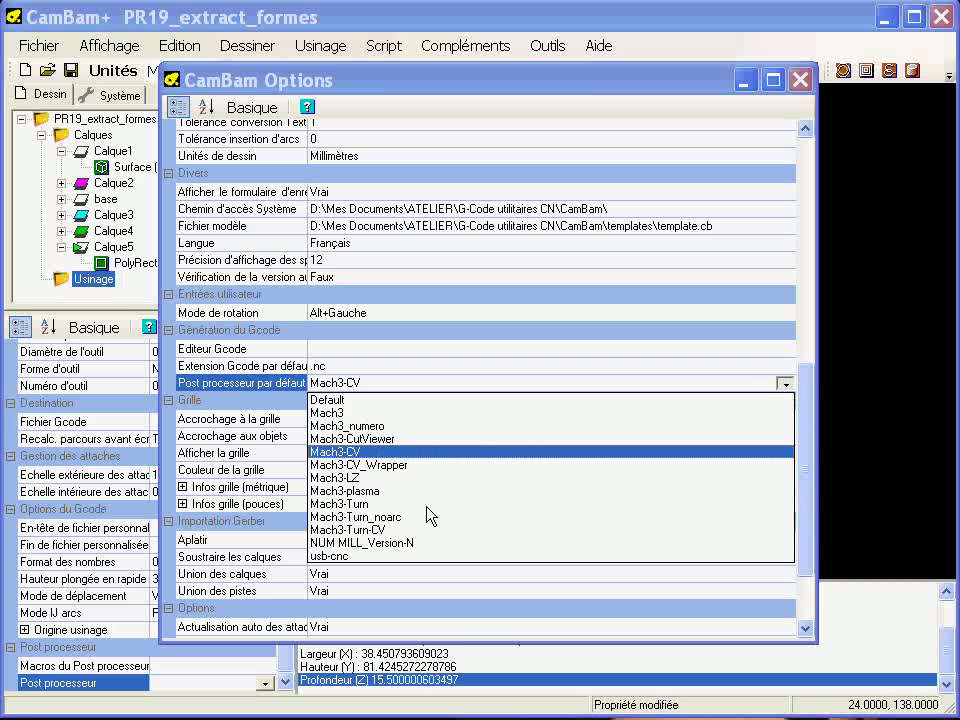
left_click(405, 452)
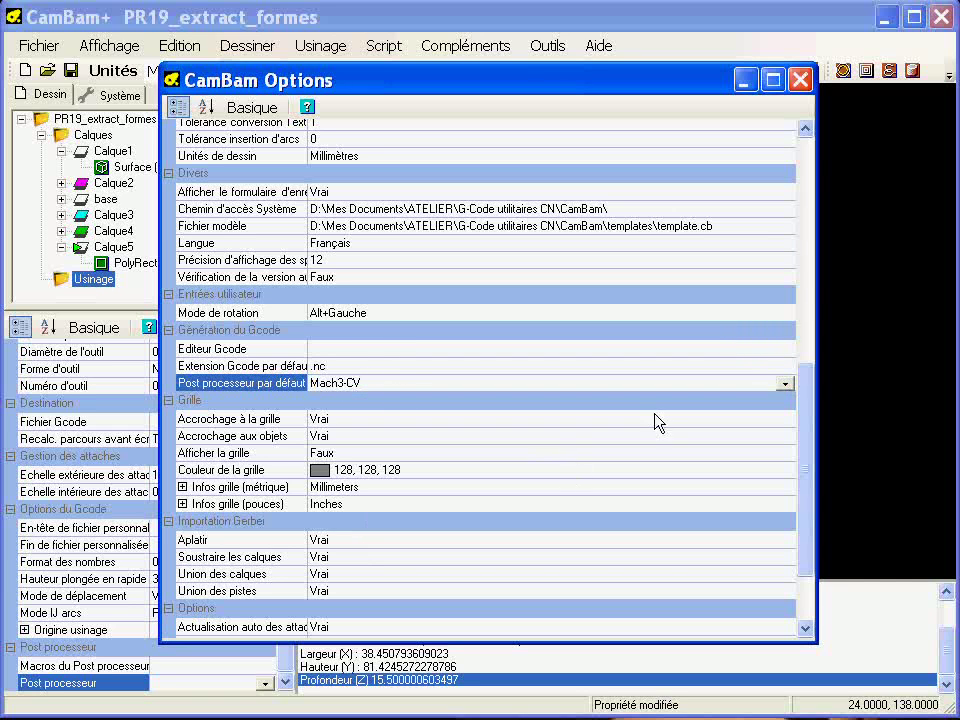
left_click(800, 82)
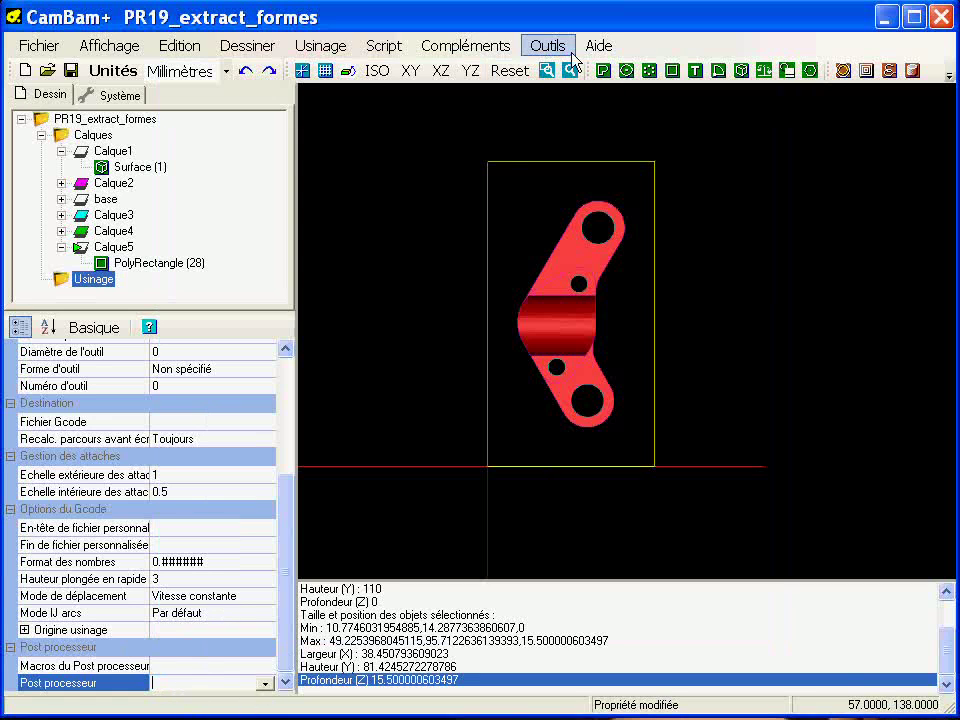
Step: Set the post processor of the machining properties to Mach3-CV and return to the stock settings
left_click(265, 684)
left_click(168, 712)
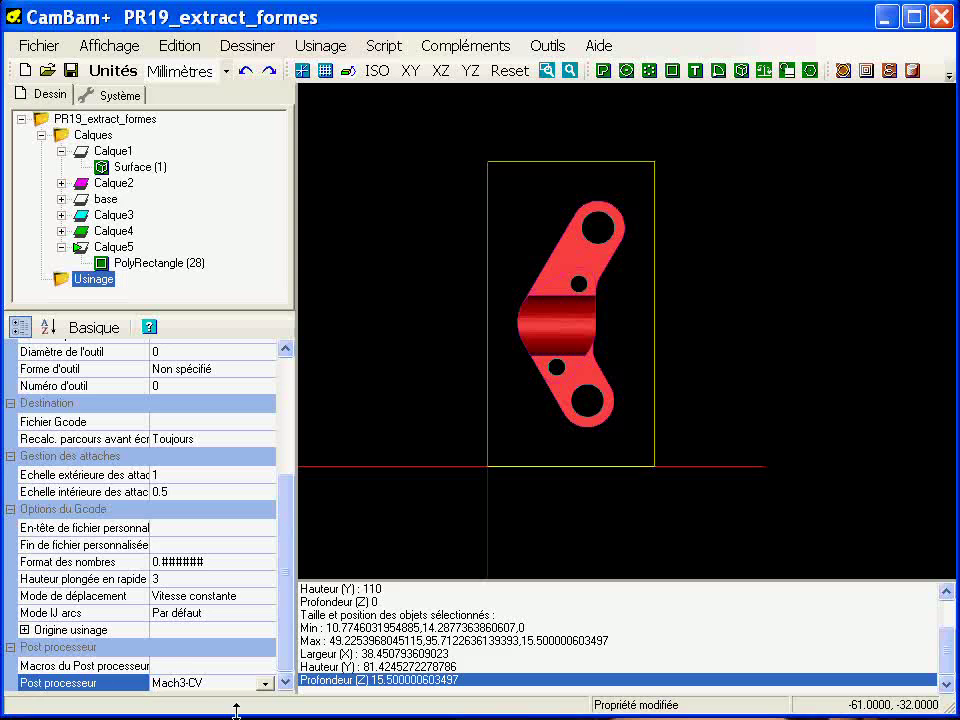
left_click(220, 666)
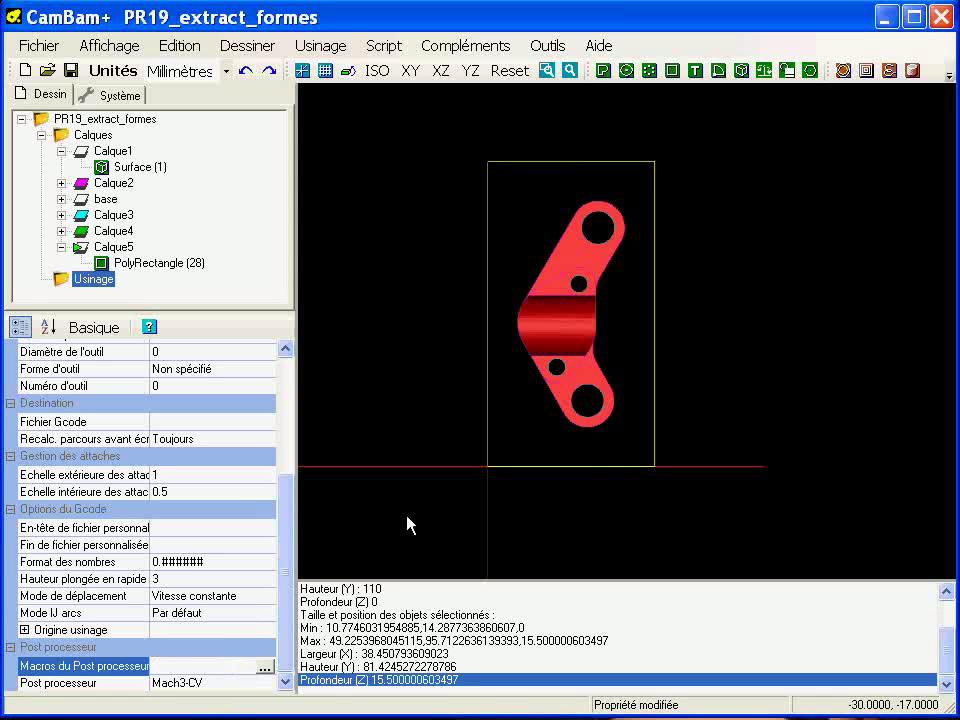
left_click_drag(285, 523, 287, 390)
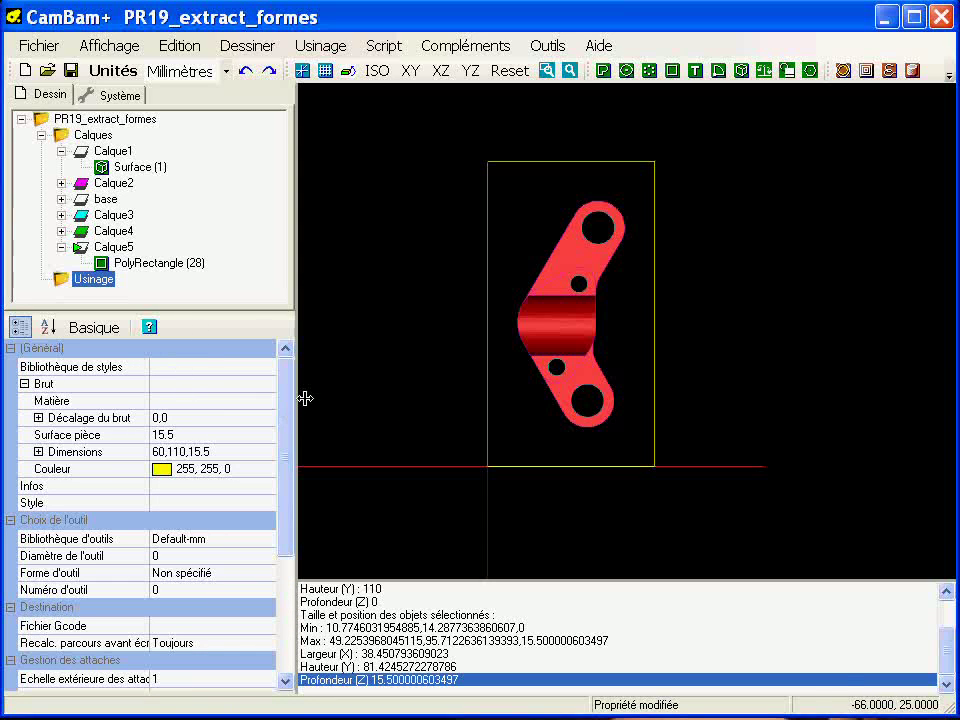
Step: Examine the part and its extracted outlines inside the stock in plan and 3D views
left_click(451, 340)
scroll(497, 362, "up", 3)
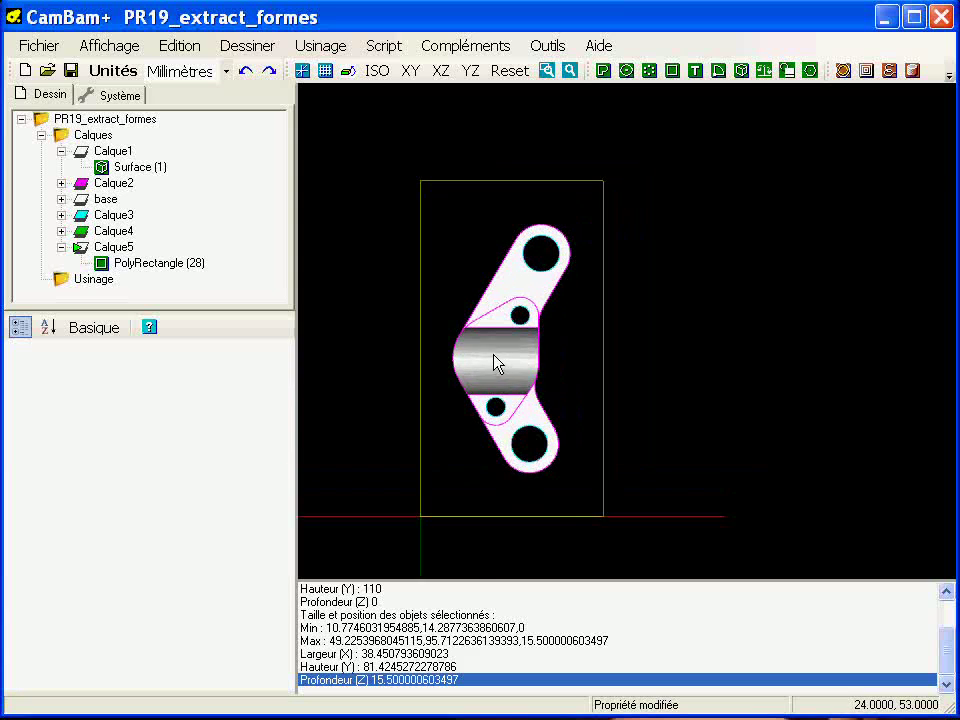
scroll(506, 365, "down", 1)
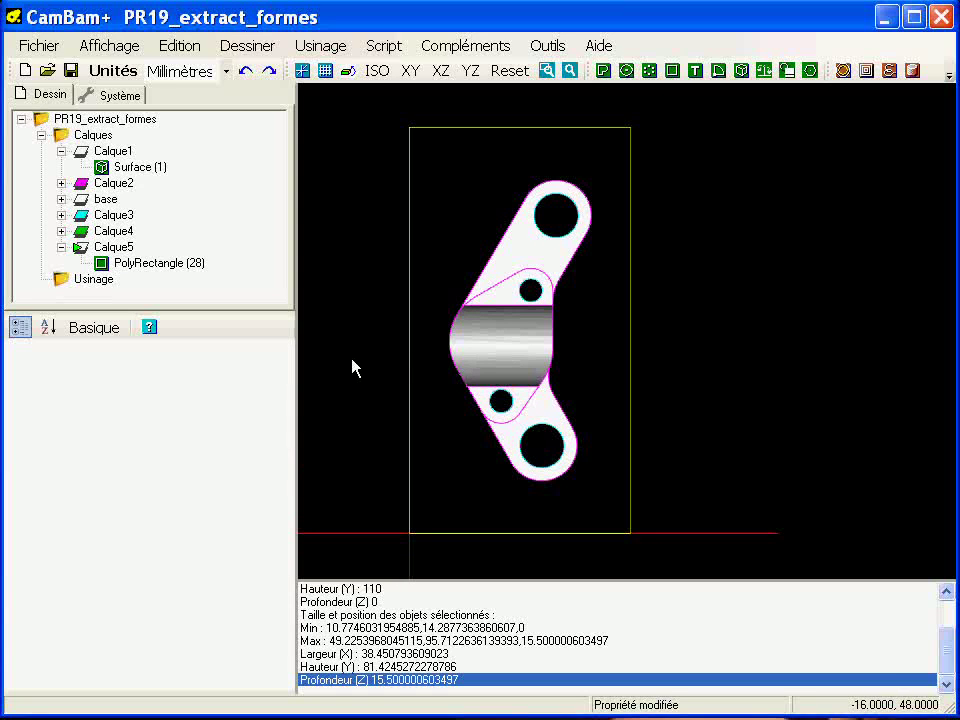
left_click_drag(493, 429, 615, 340, "alt")
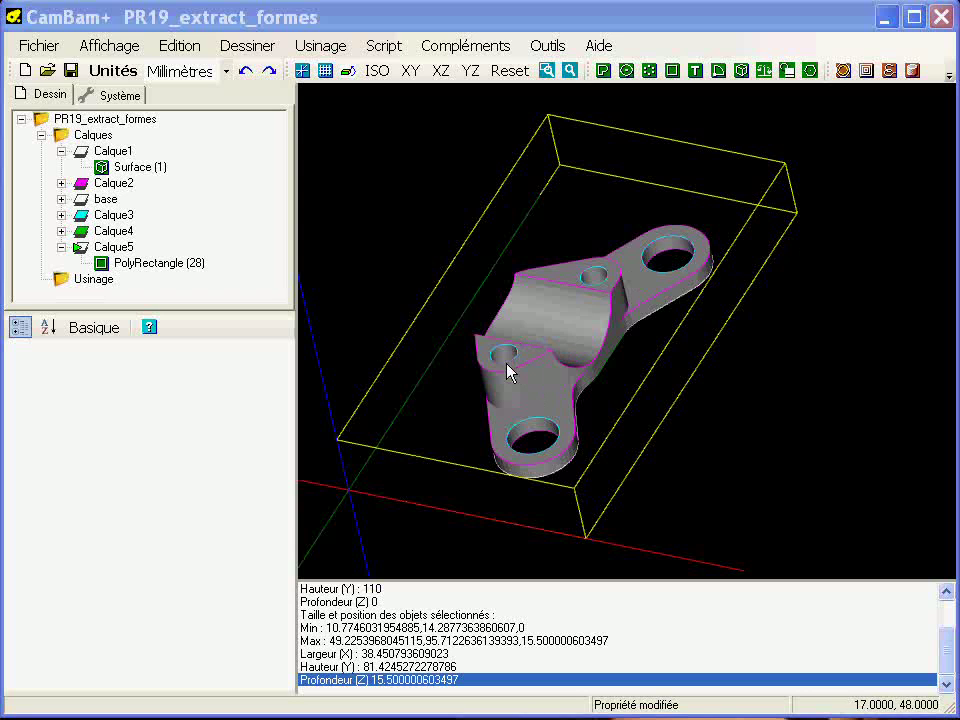
key("ctrl+r")
scroll(542, 358, "up", 3)
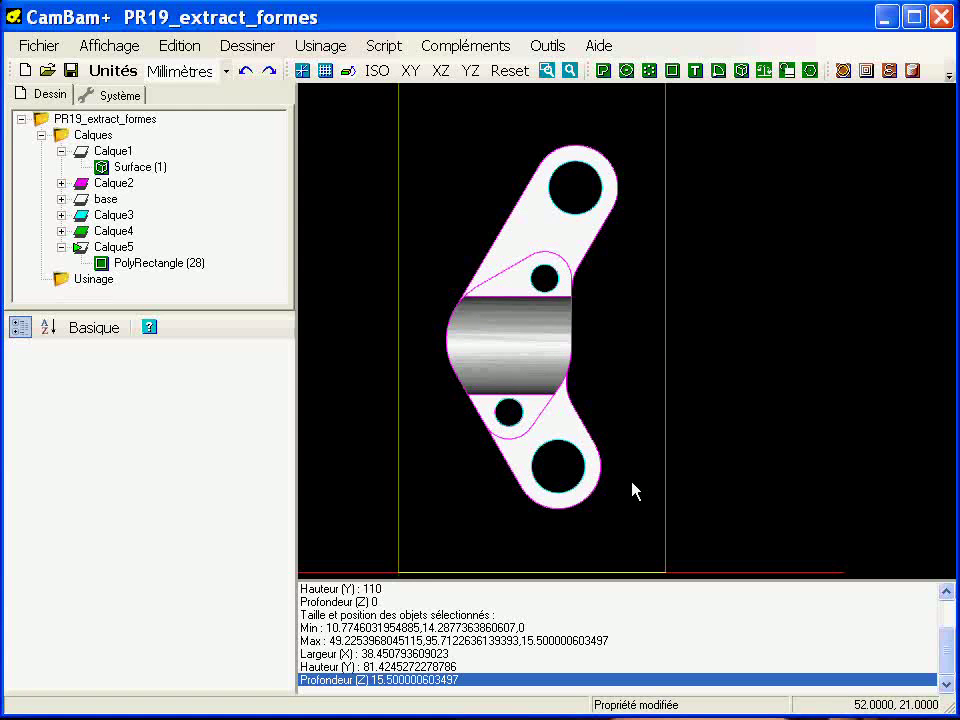
left_click_drag(549, 470, 497, 369, "alt")
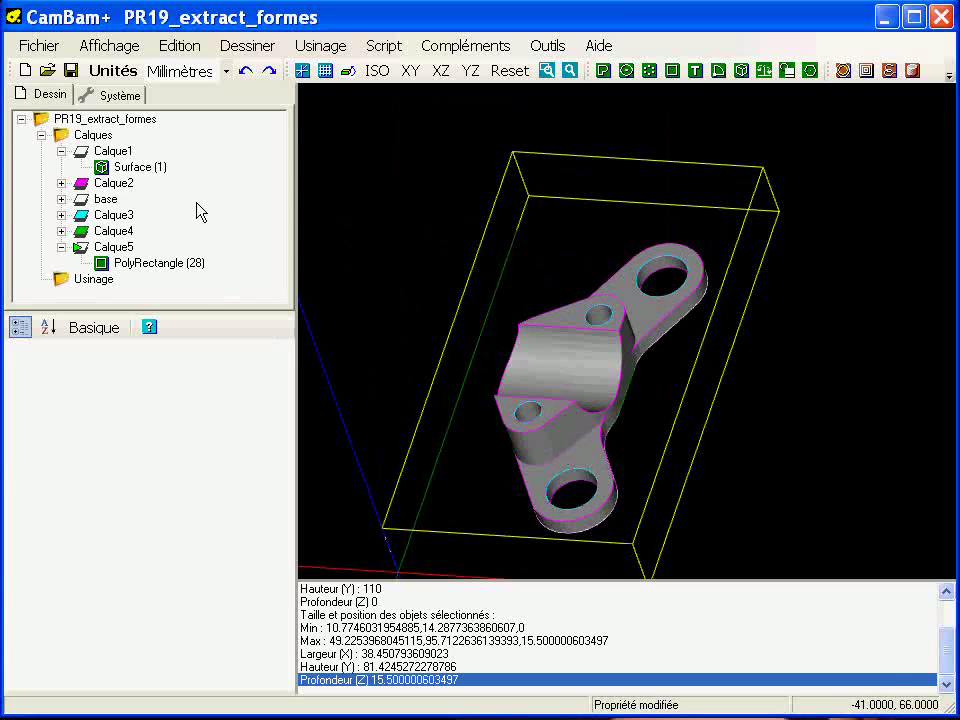
double_click(505, 365, "alt")
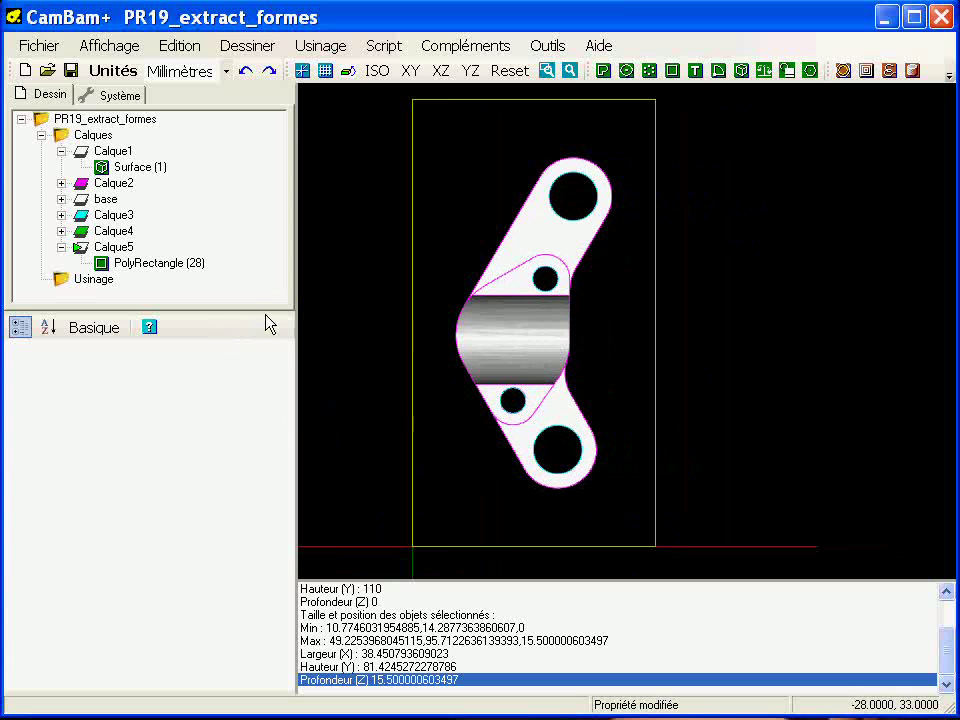
Step: Shrink the Calque5 rectangle around the part by moving its upper-left corner to about 6,100 and its lower-right corner inward
left_click(181, 265)
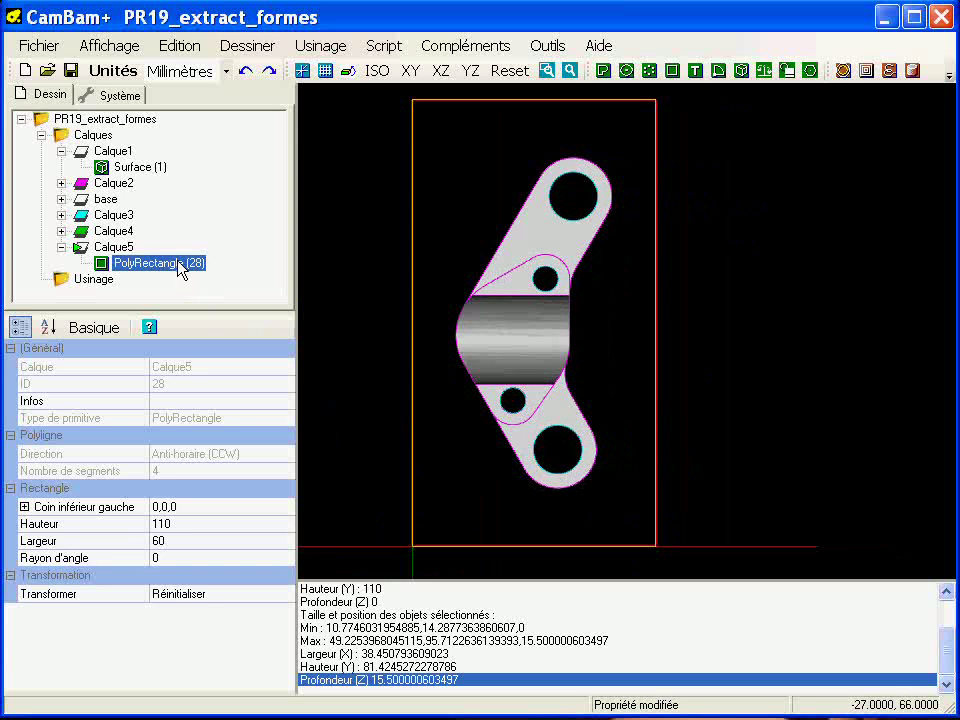
mouse_move(463, 441)
left_mouse_down("alt")
mouse_move(435, 313)
mouse_move(393, 312)
mouse_move(413, 311)
mouse_move(456, 371)
left_mouse_up("alt")
double_click(456, 371, "alt")
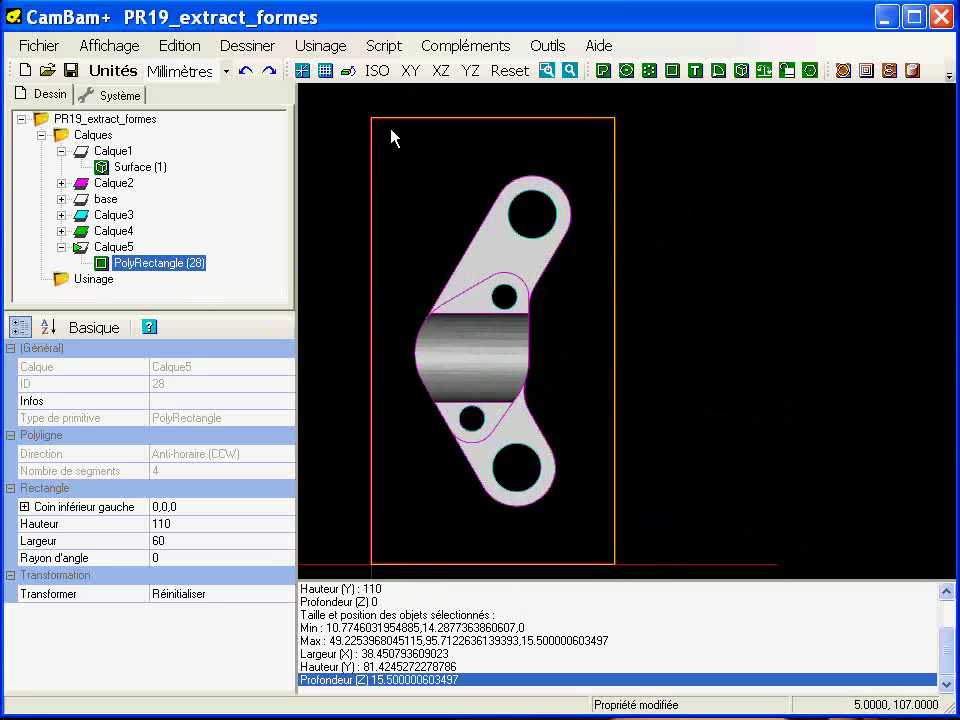
double_click(399, 120)
left_click_drag(371, 119, 396, 158)
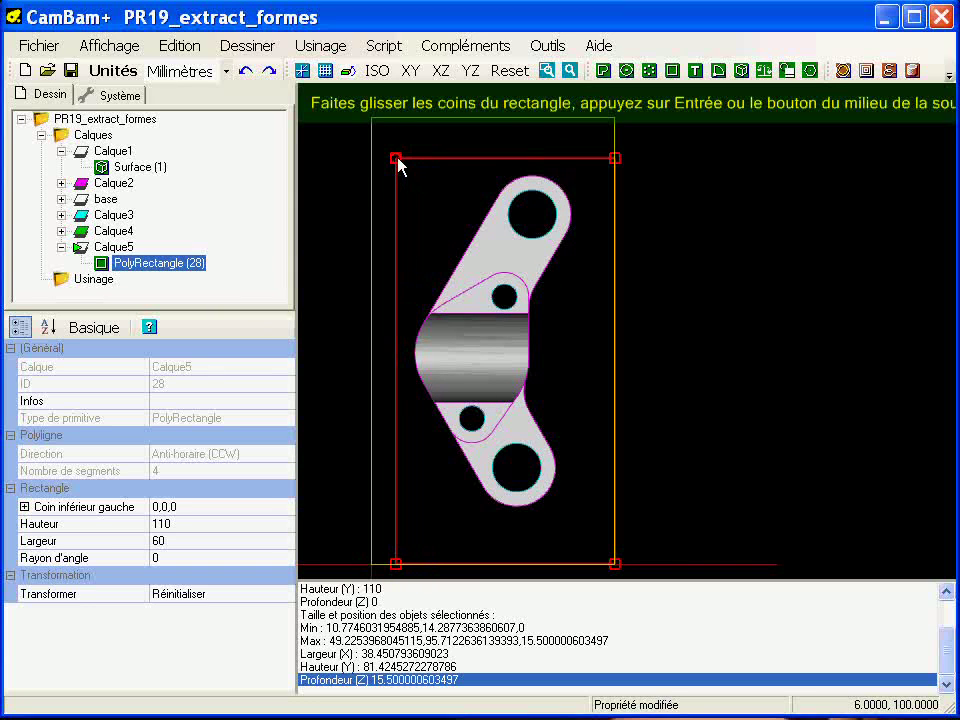
middle_click(617, 566)
double_click(396, 540)
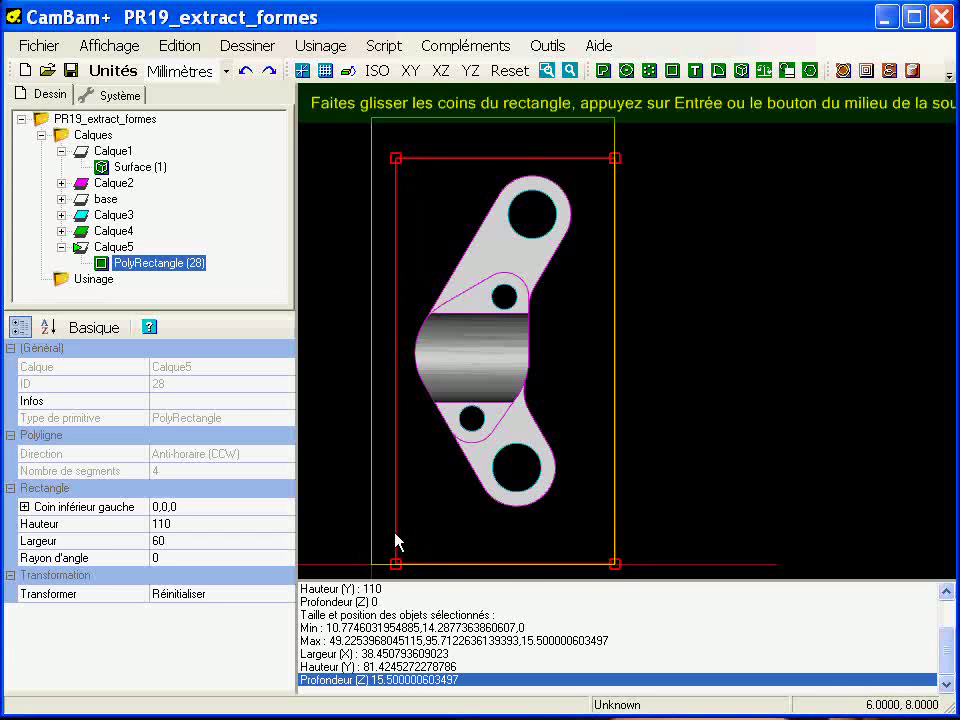
middle_click(615, 566)
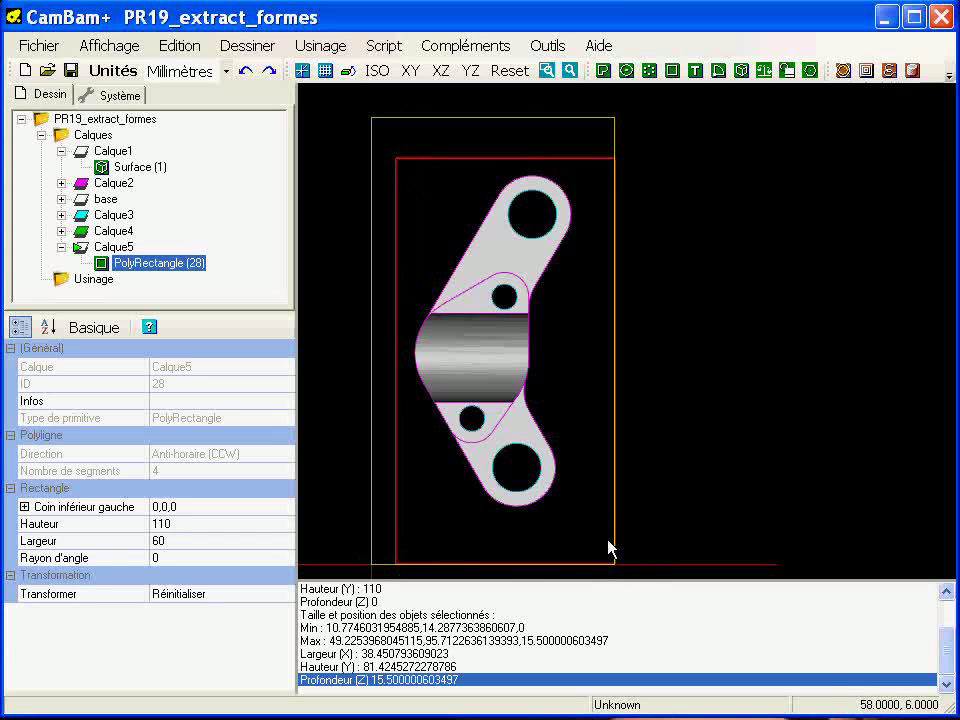
double_click(395, 542)
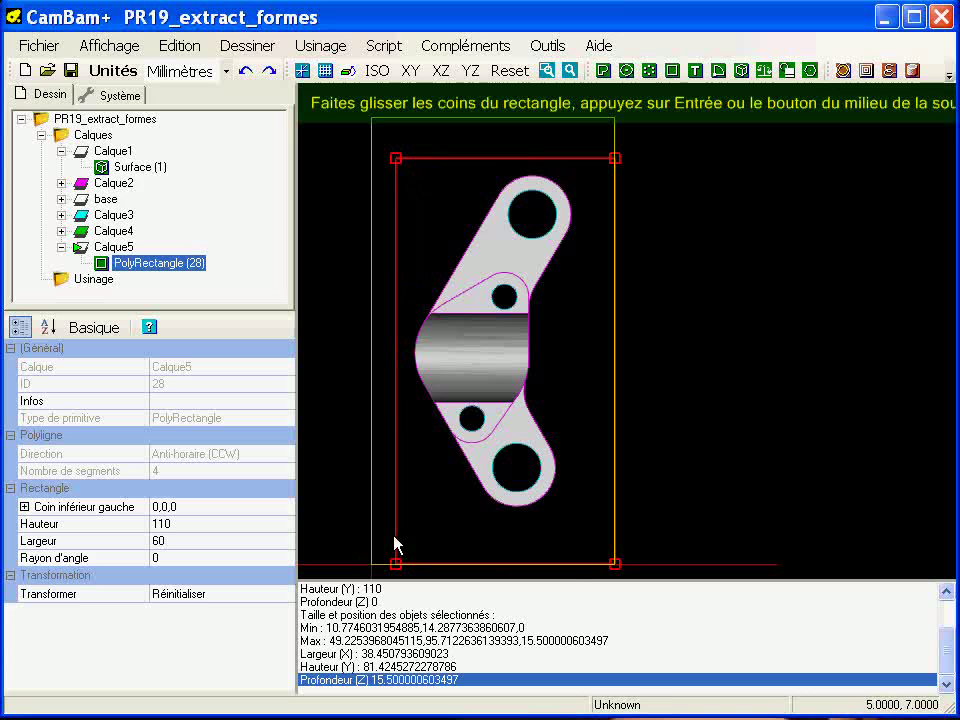
left_click_drag(615, 566, 594, 527)
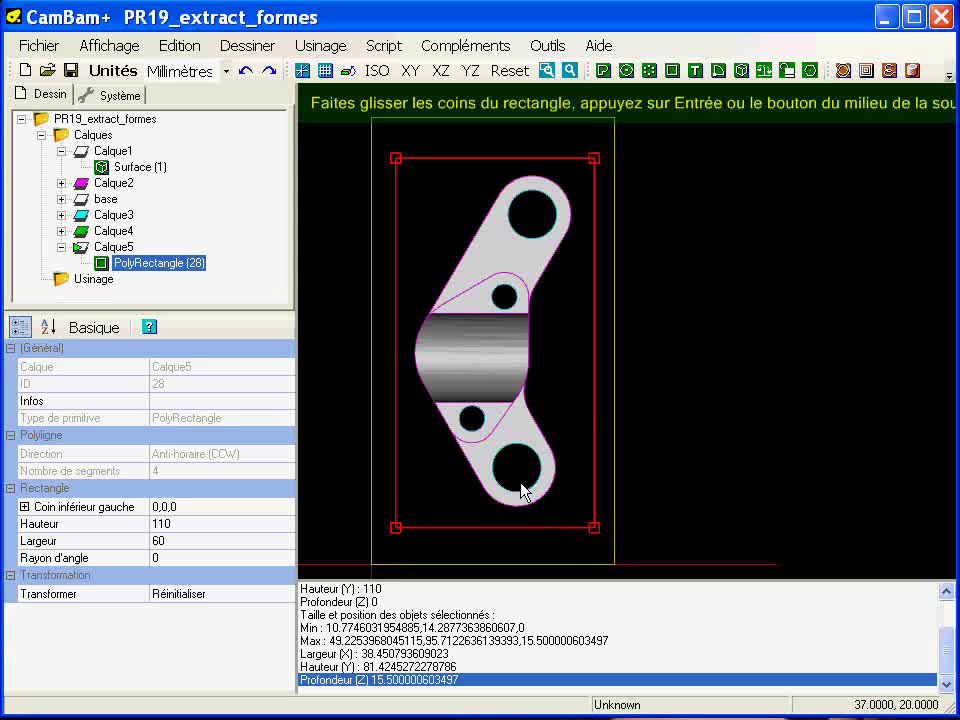
key("Return")
Step: Hide layers Calque2 and Calque1, leaving the base, hole, boss and rectangle outlines displayed in 3D
left_click_drag(506, 491, 612, 379, "alt")
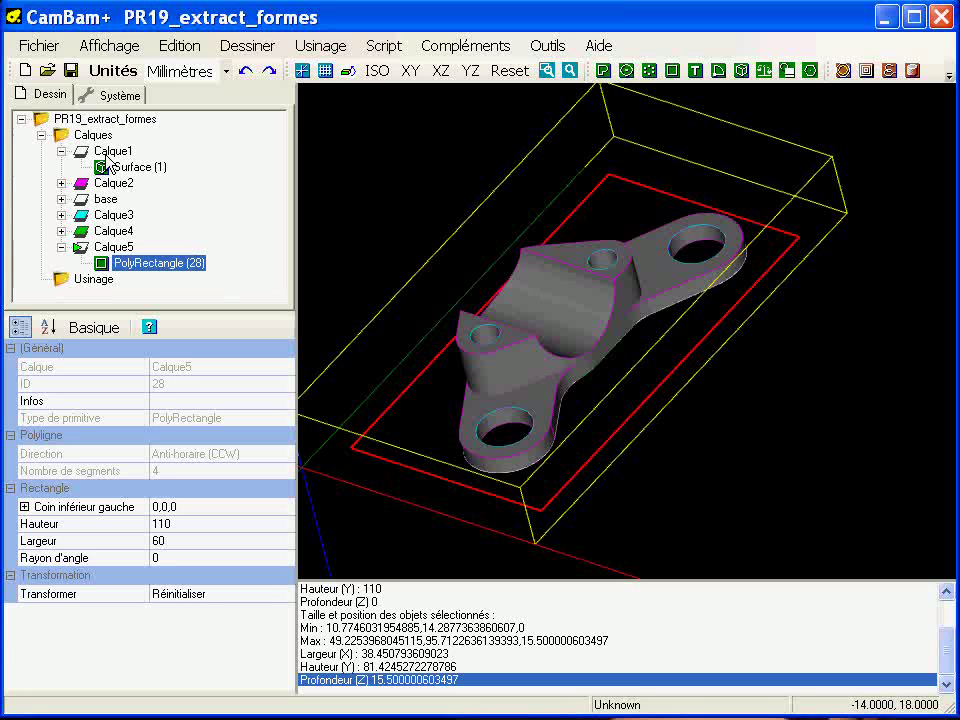
left_click(61, 151)
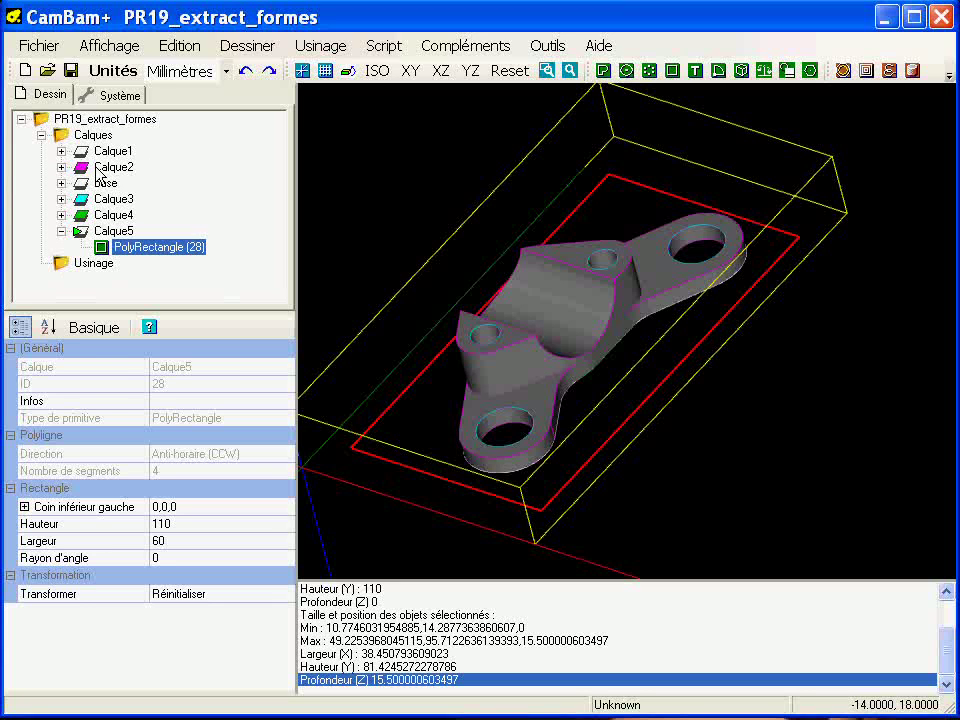
left_click(108, 167)
key("space")
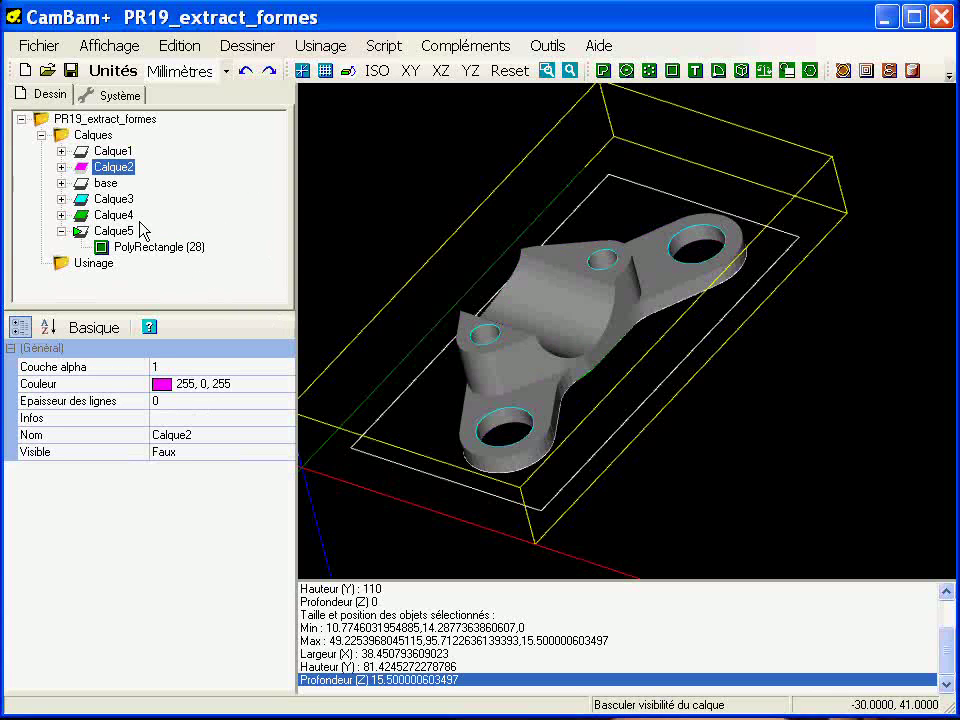
left_click(103, 152)
double_click(100, 152)
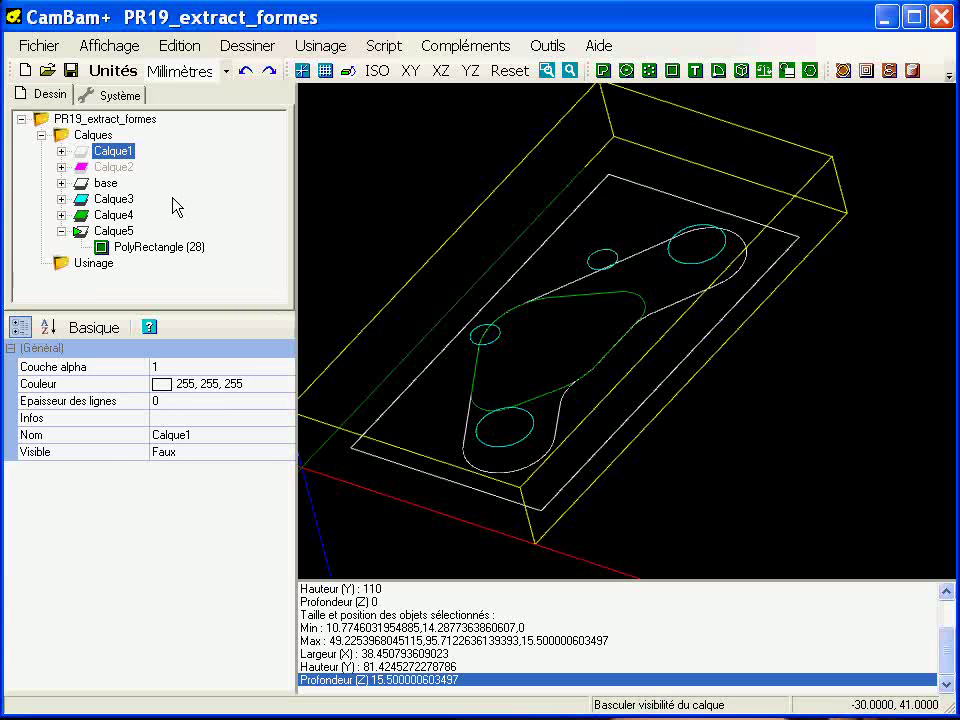
Step: Create a pocket operation from the Calque4 polyline and the Calque5 rectangle
left_click_drag(447, 377, 456, 398, "alt")
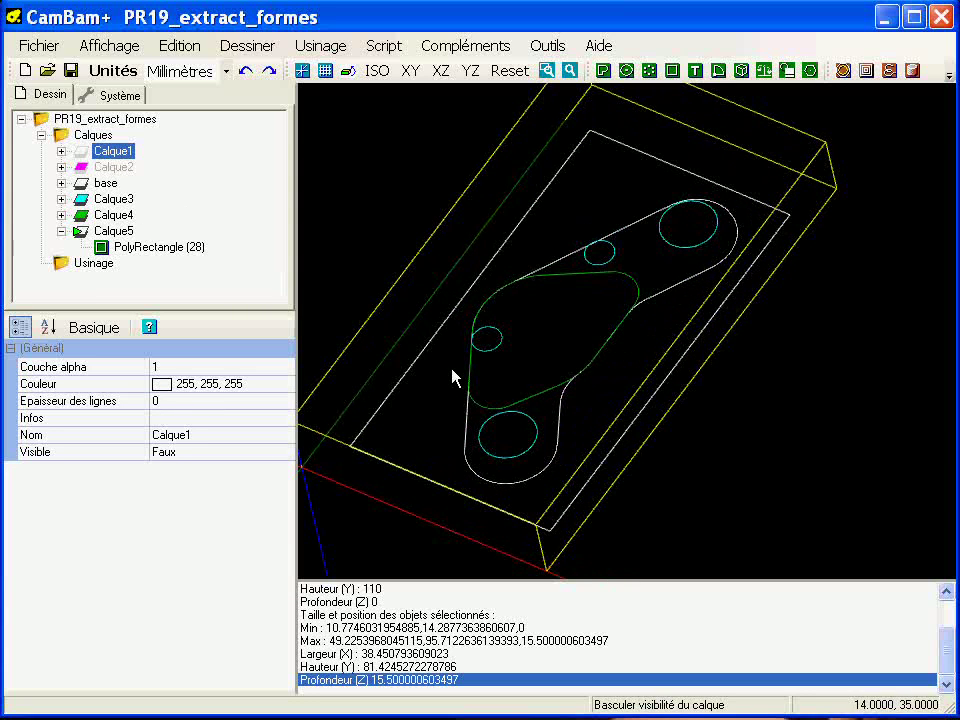
left_click(575, 276)
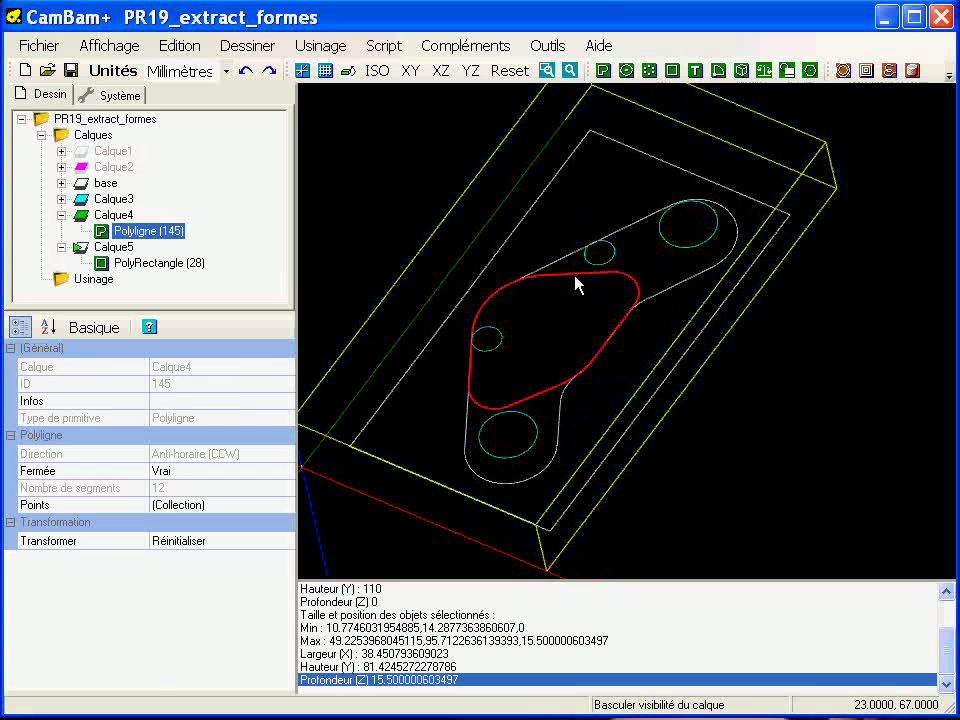
left_click(495, 265, "ctrl")
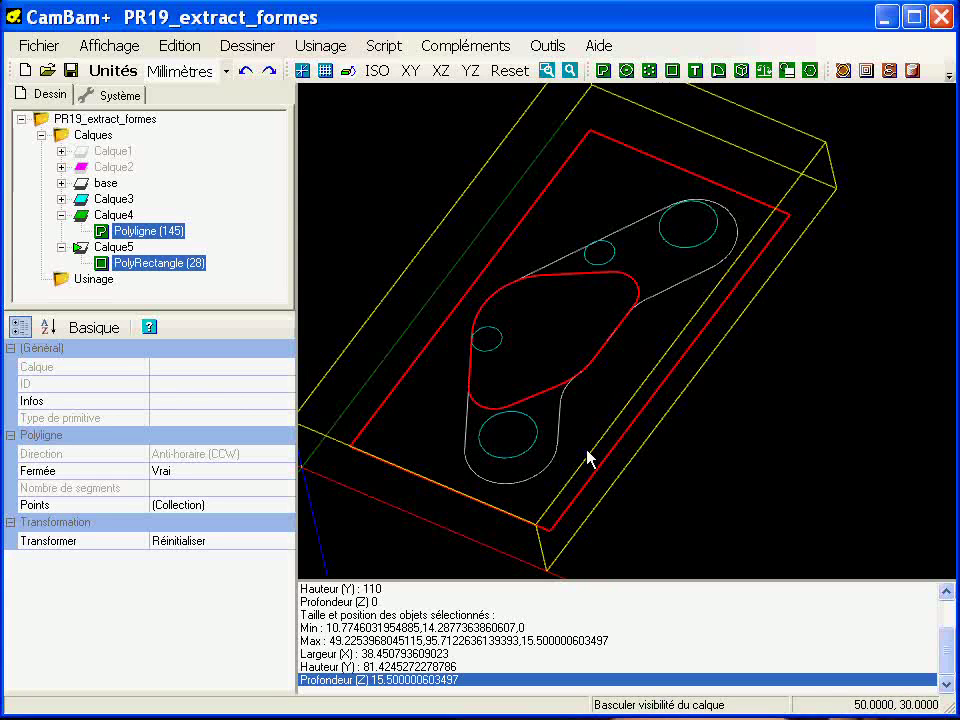
left_click(867, 70)
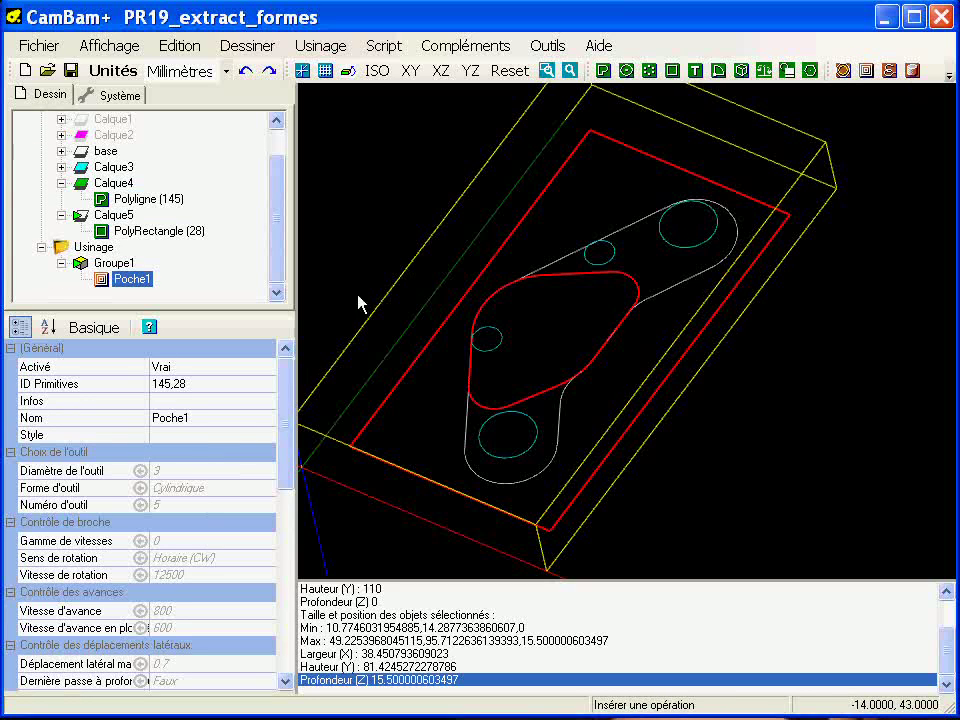
Step: Set the pocket's tool diameter to 6 and keep the tool shape as Cylindrique
left_click_drag(221, 312, 221, 198)
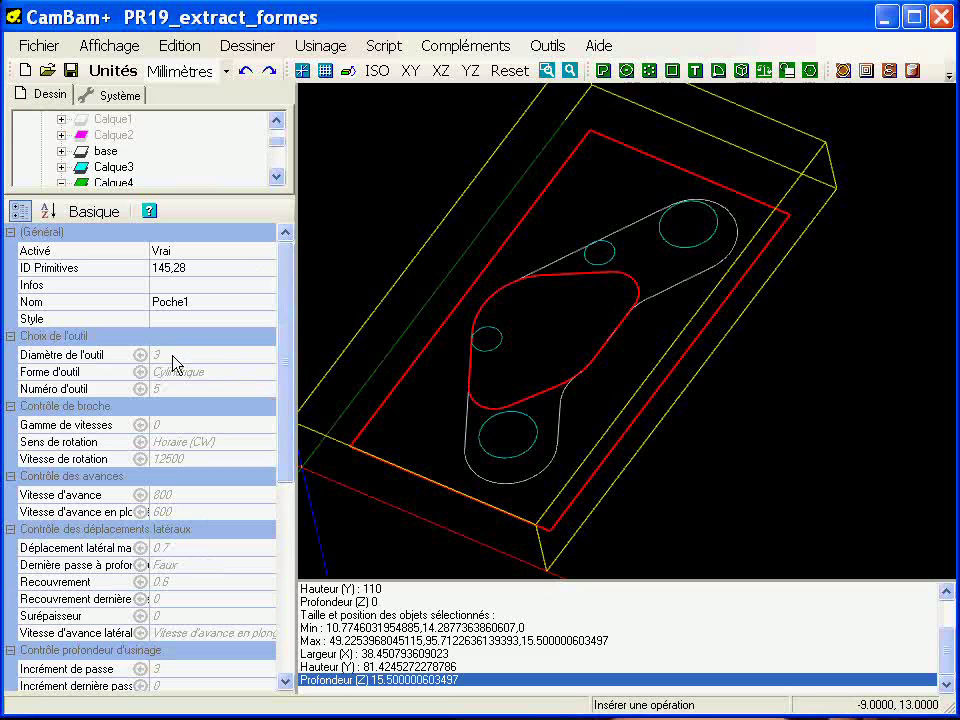
left_click(202, 358)
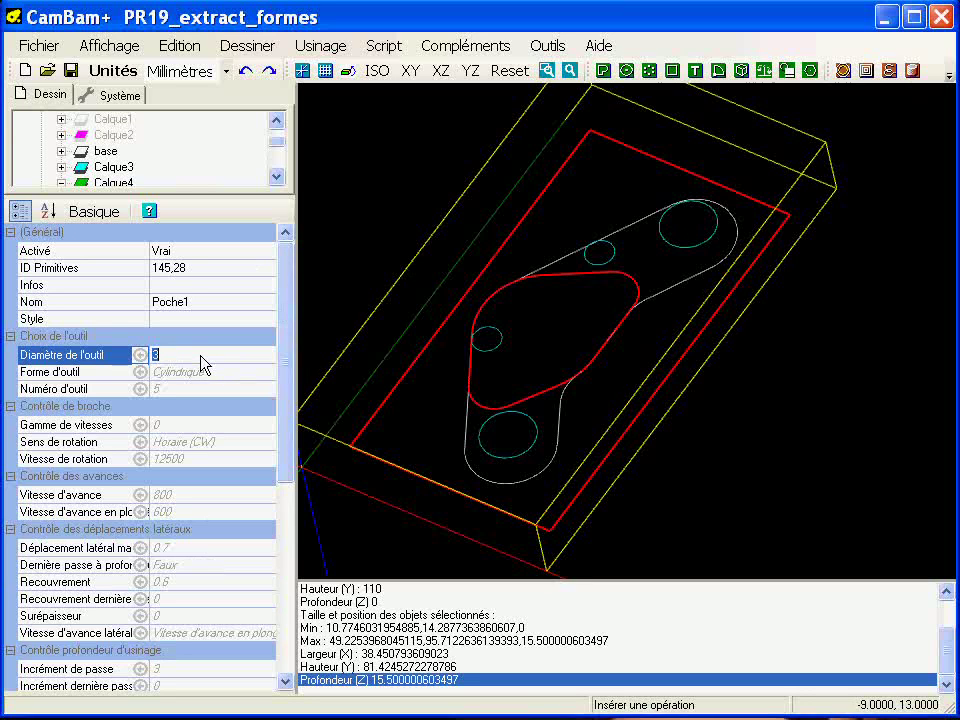
type("6")
key("Return")
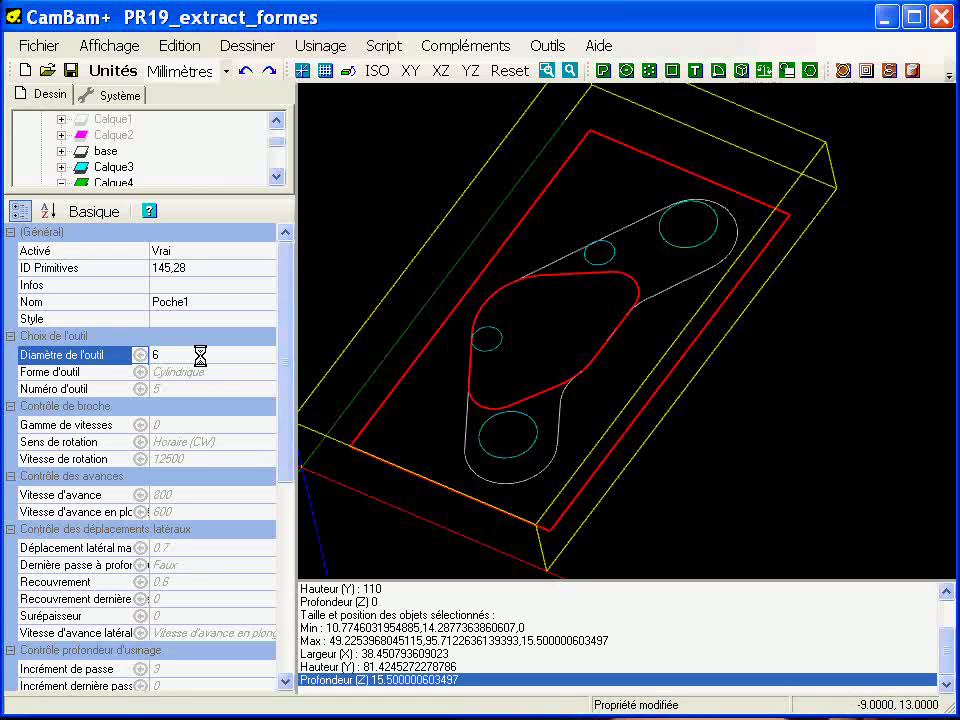
left_click(255, 372)
left_click(265, 372)
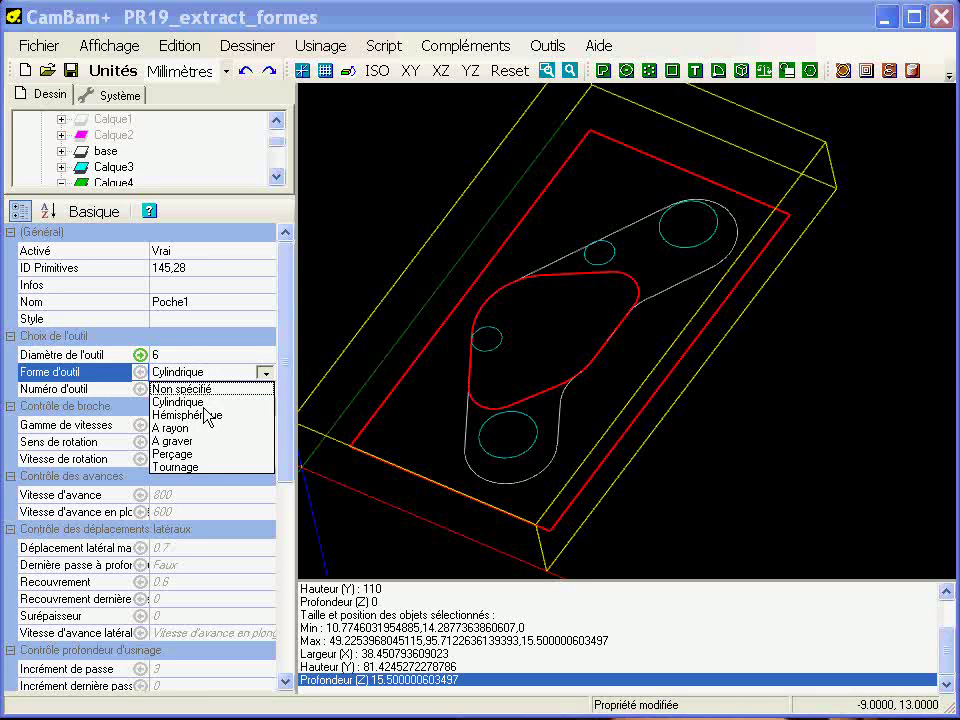
left_click(283, 412)
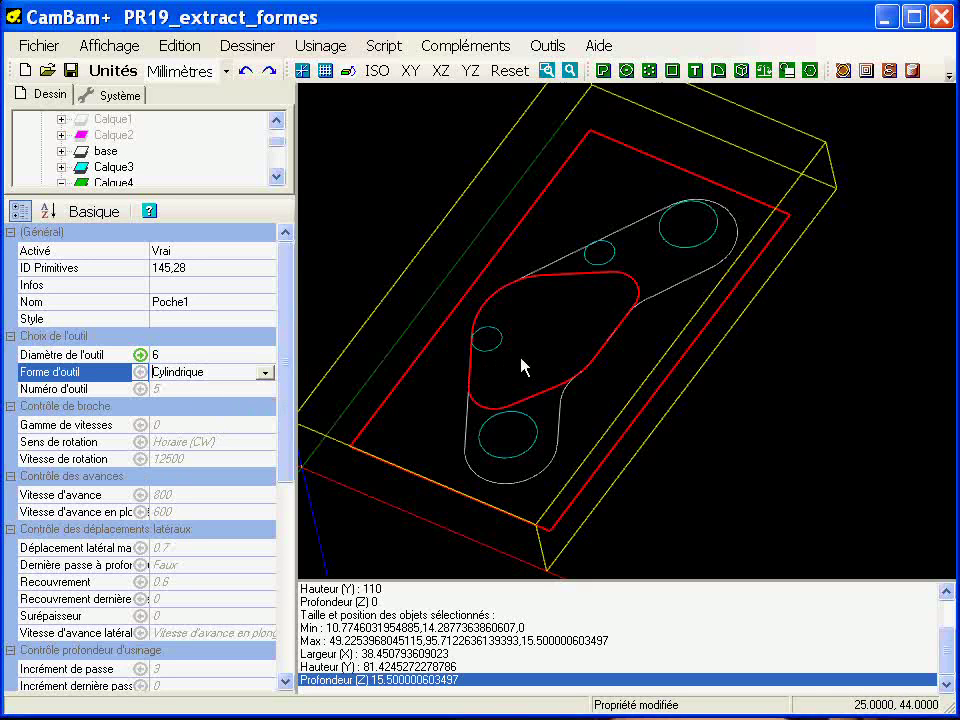
Step: Switch the pocket's tool shape from the default to an explicit value, keeping Cylindrique
left_click(189, 394)
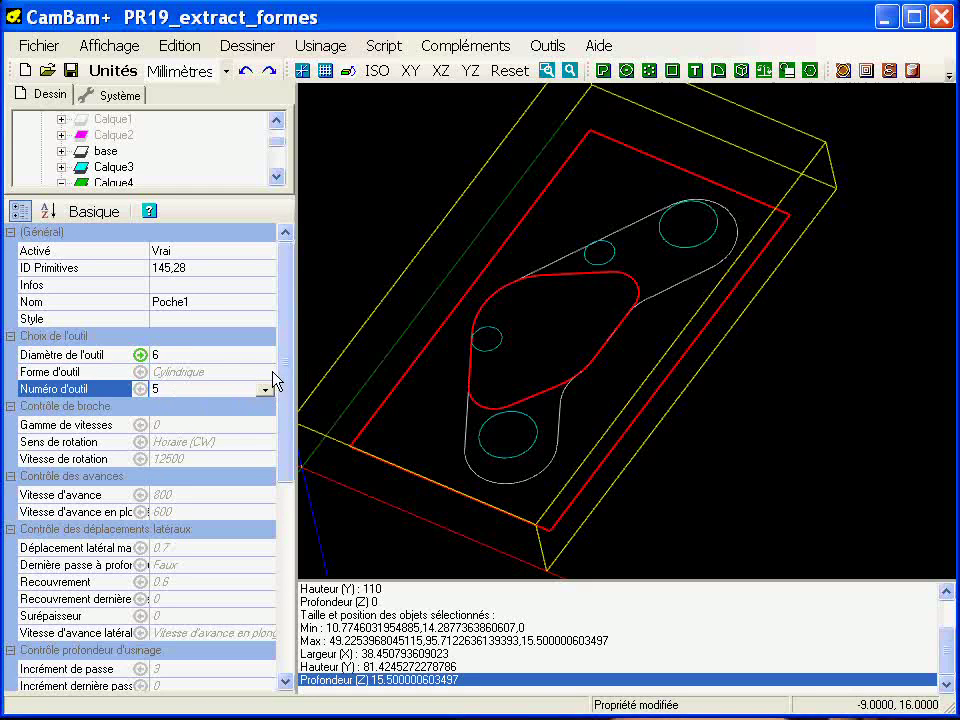
left_click(264, 373)
left_click(142, 372)
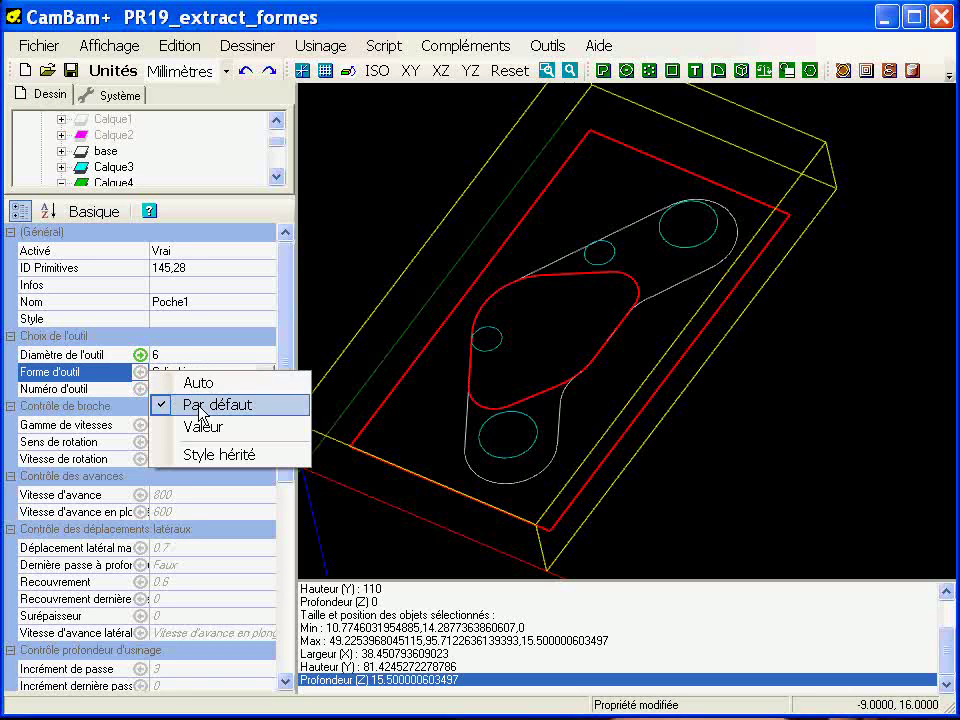
left_click(210, 426)
left_click(180, 390)
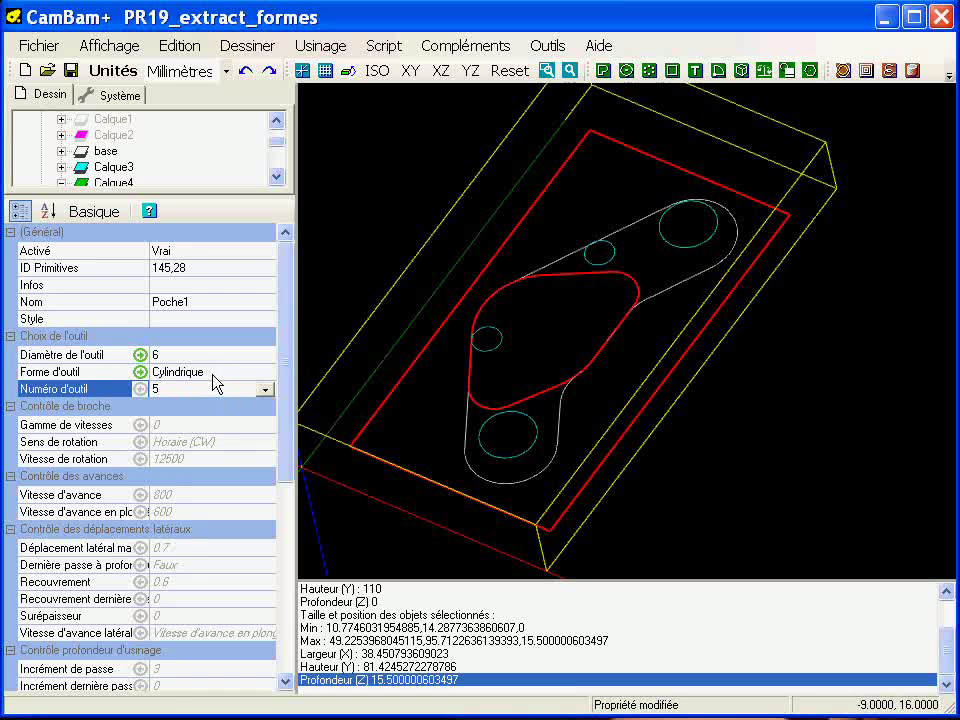
left_click(213, 376)
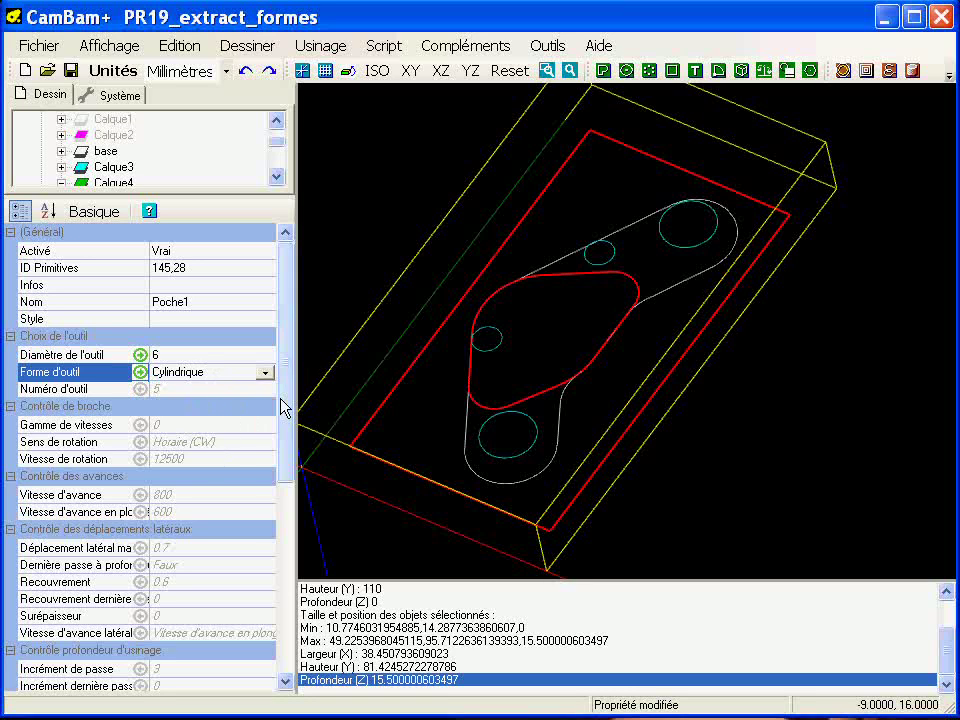
Step: Review the pocket's feed rate and overlap, then set its stock surface (Surface pièce) to 15.5
left_click_drag(287, 403, 290, 449)
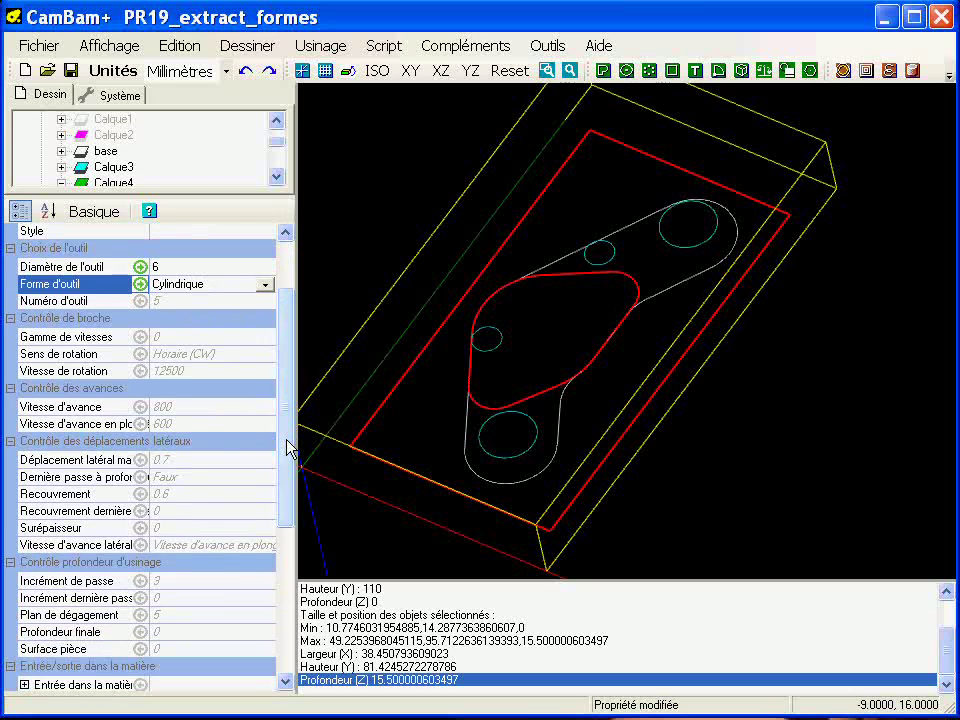
left_click(199, 408)
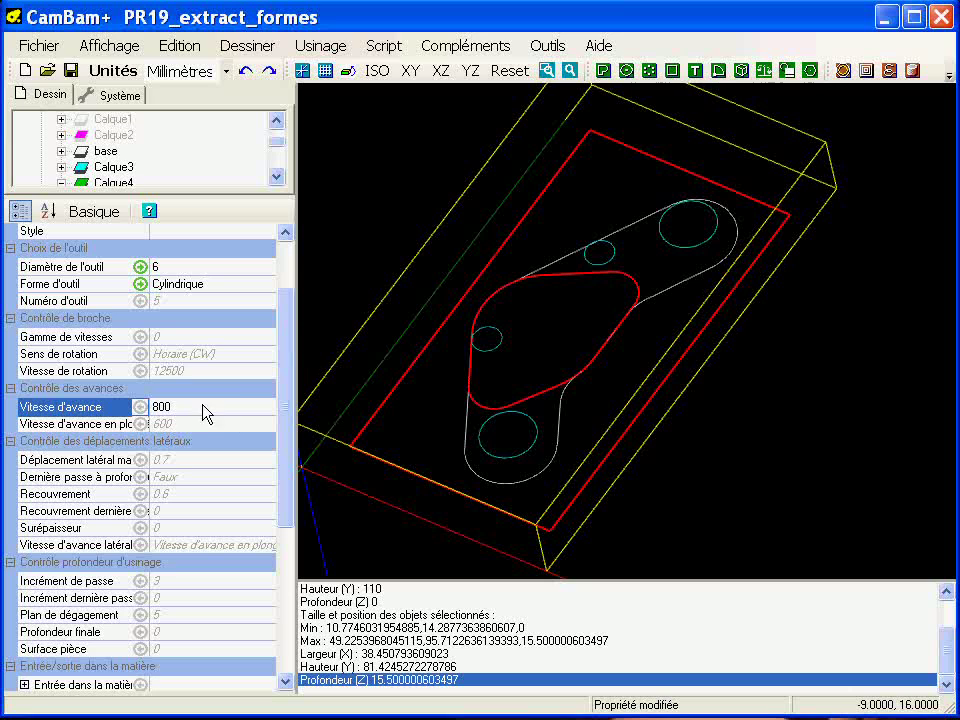
left_click_drag(290, 432, 289, 476)
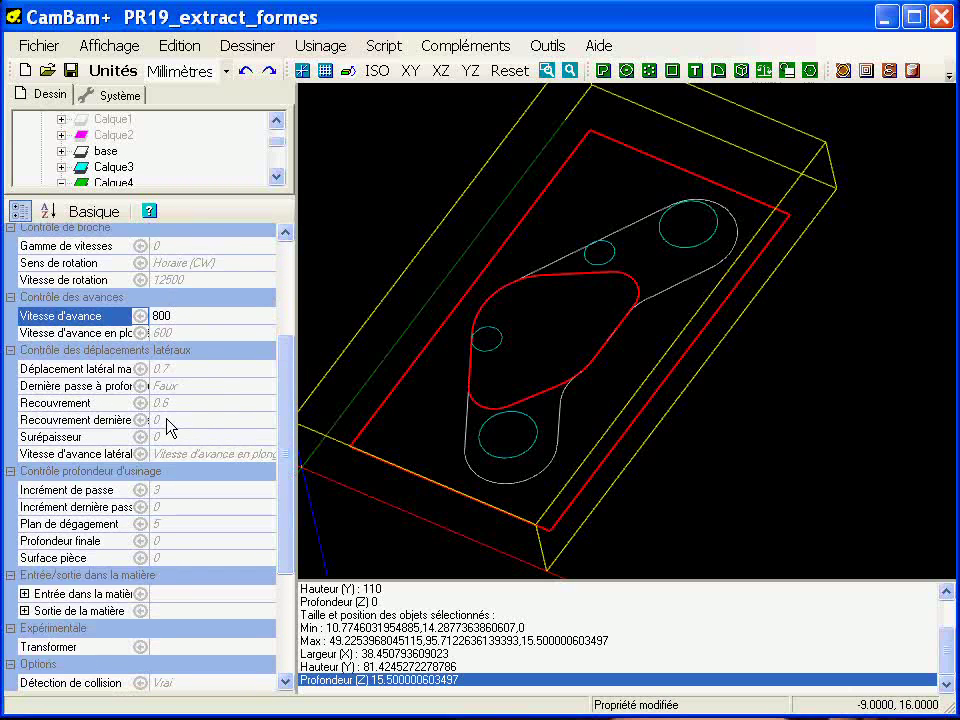
left_click(193, 406)
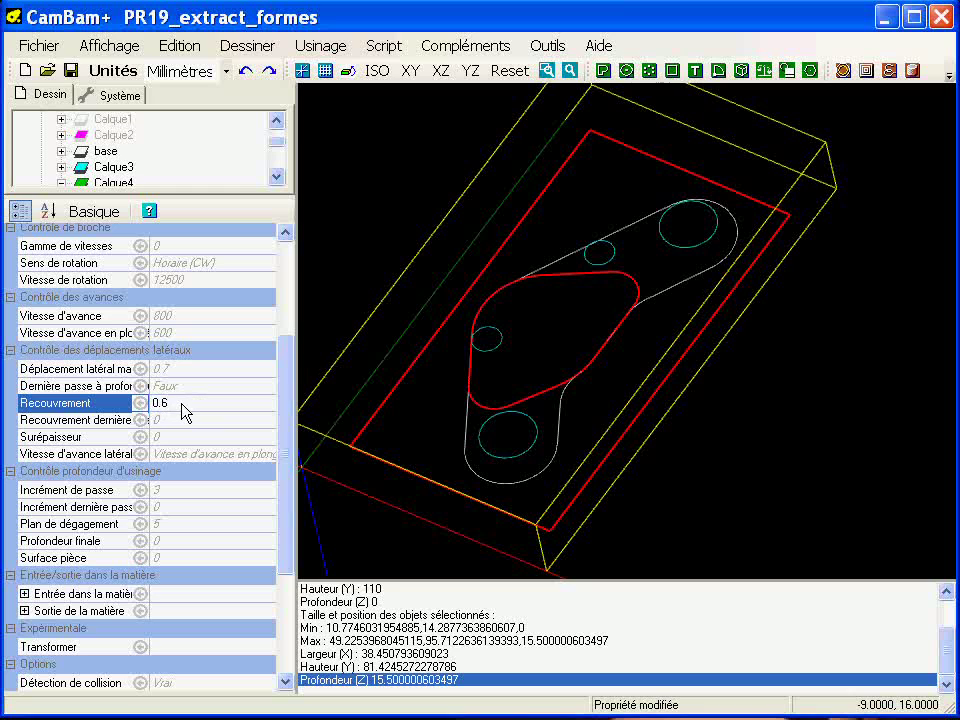
left_click_drag(291, 433, 290, 497)
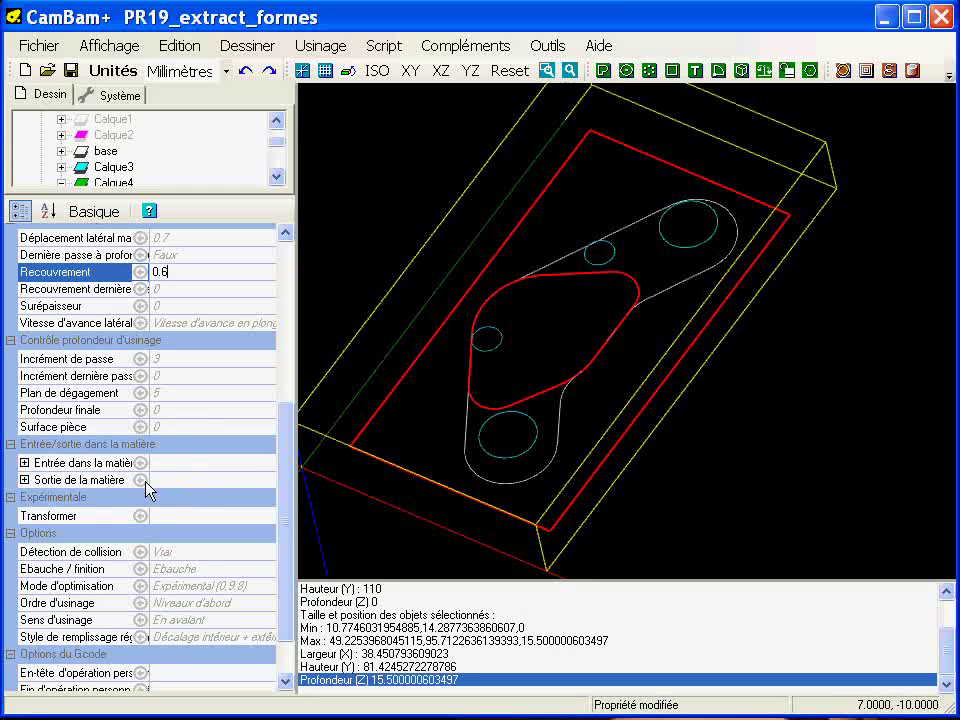
left_click(194, 428)
type("1")
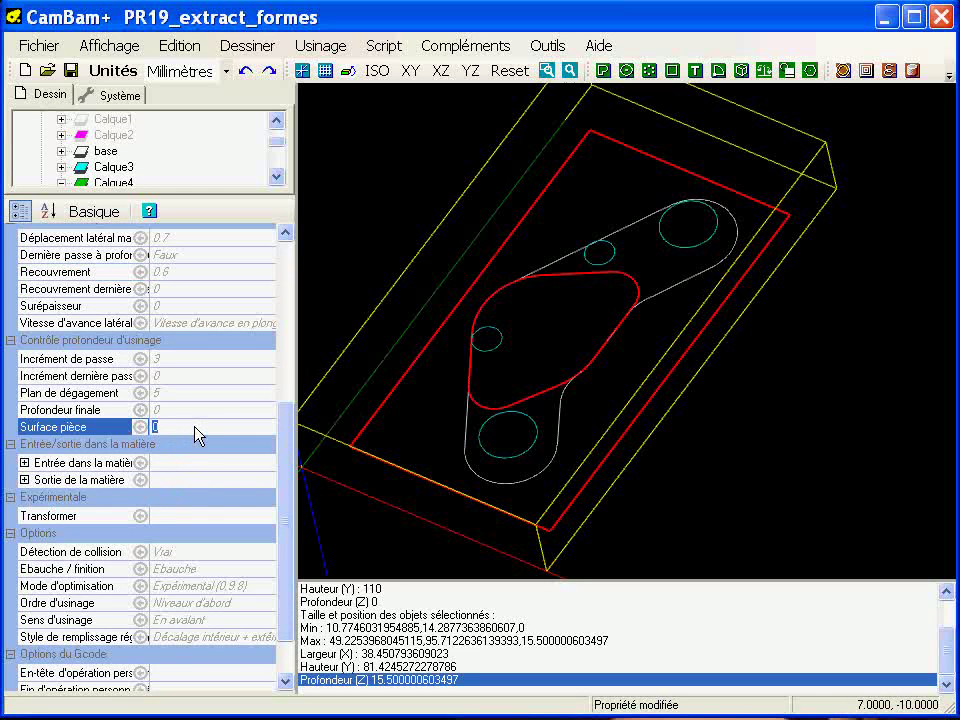
type("5.5")
key("Return")
Step: Display layer Calque2 and inspect the point coordinates of a contour on the part's near arm to check its Z height
left_click_drag(471, 439, 560, 375, "alt")
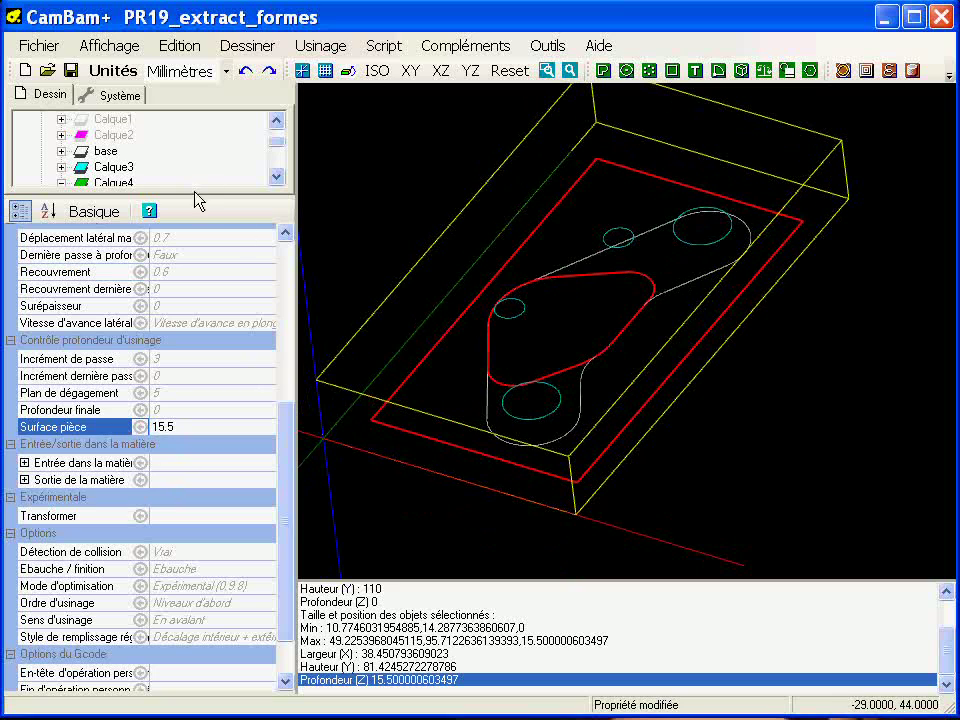
left_click_drag(196, 199, 195, 310)
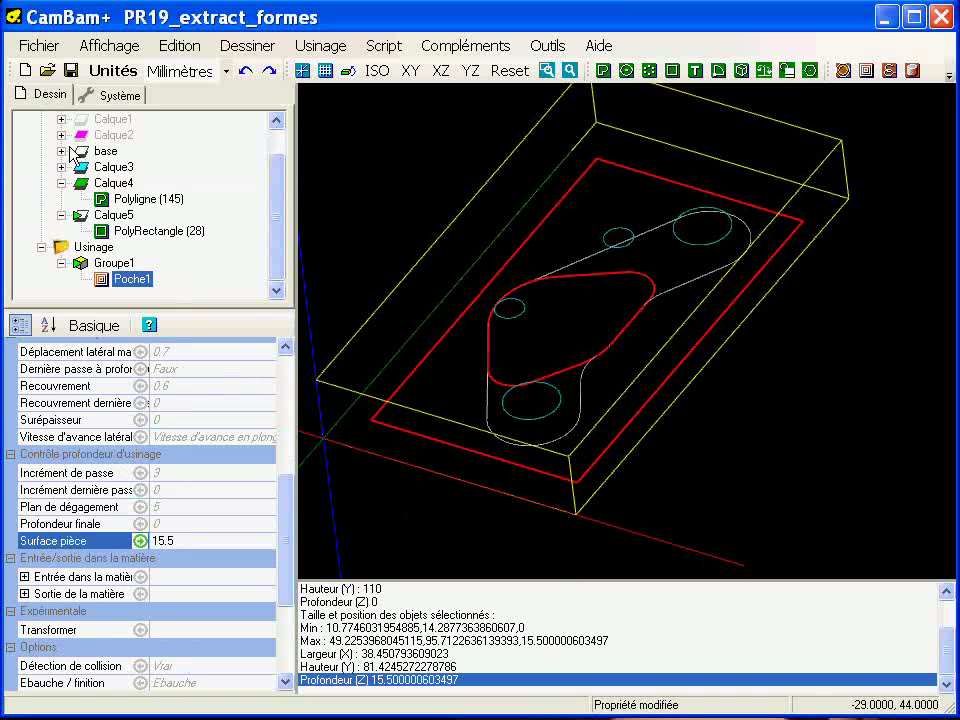
left_click(115, 135)
key("space")
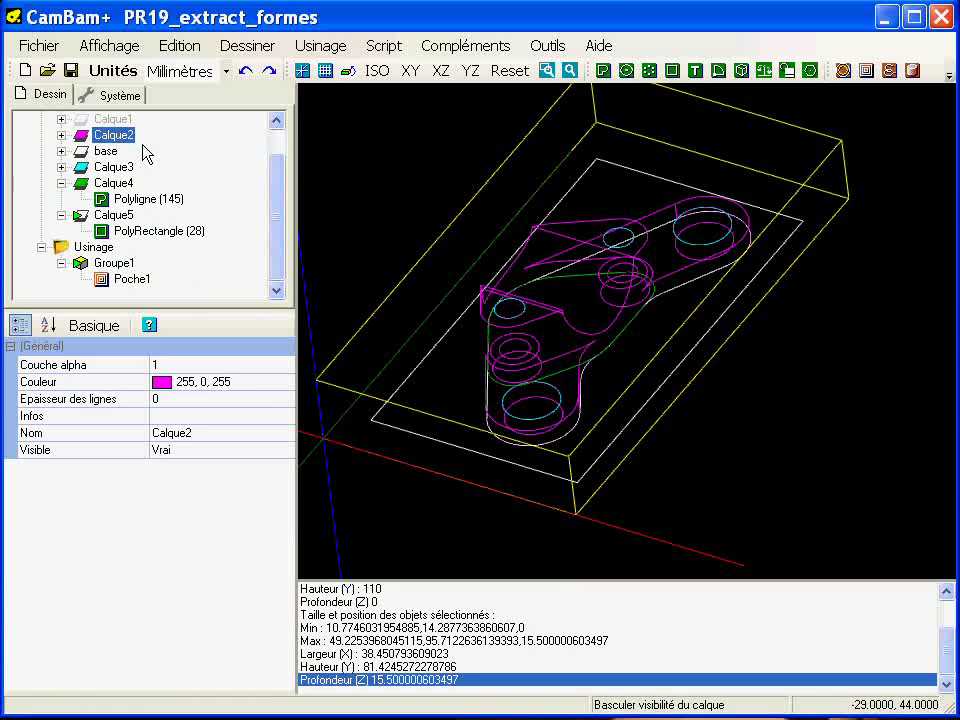
left_click_drag(516, 420, 468, 376, "alt")
left_click(579, 407)
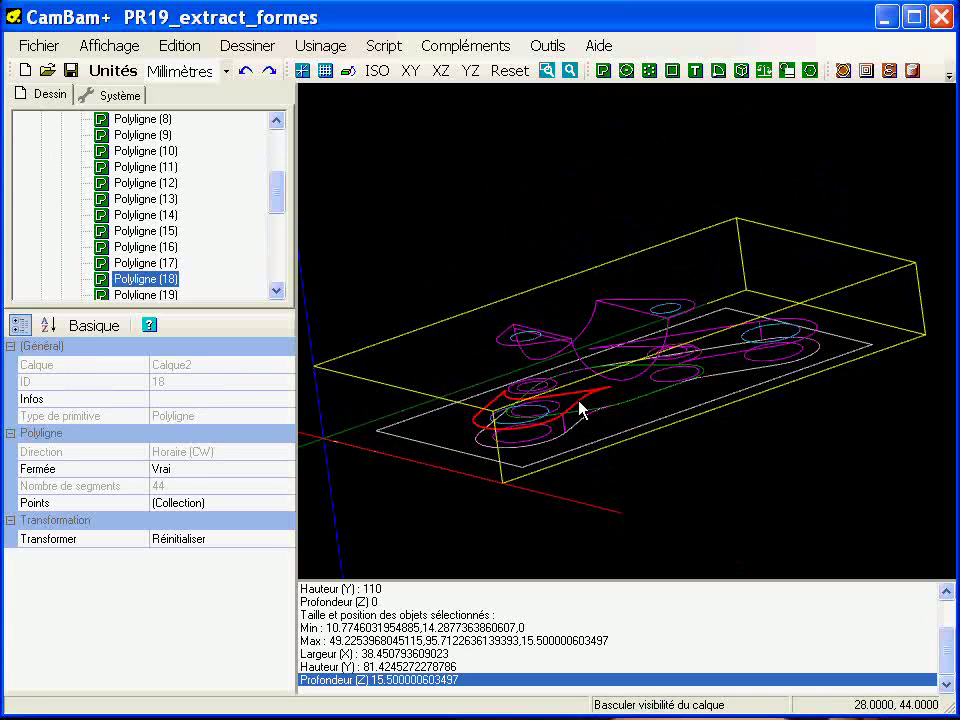
left_click(285, 502)
left_click(265, 505)
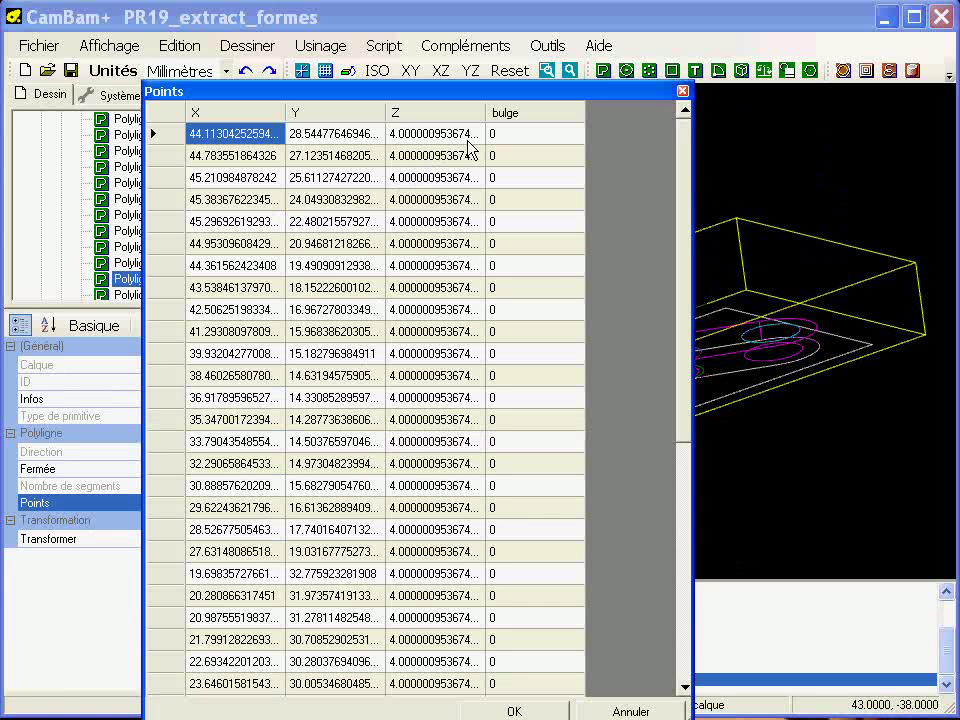
left_click(682, 91)
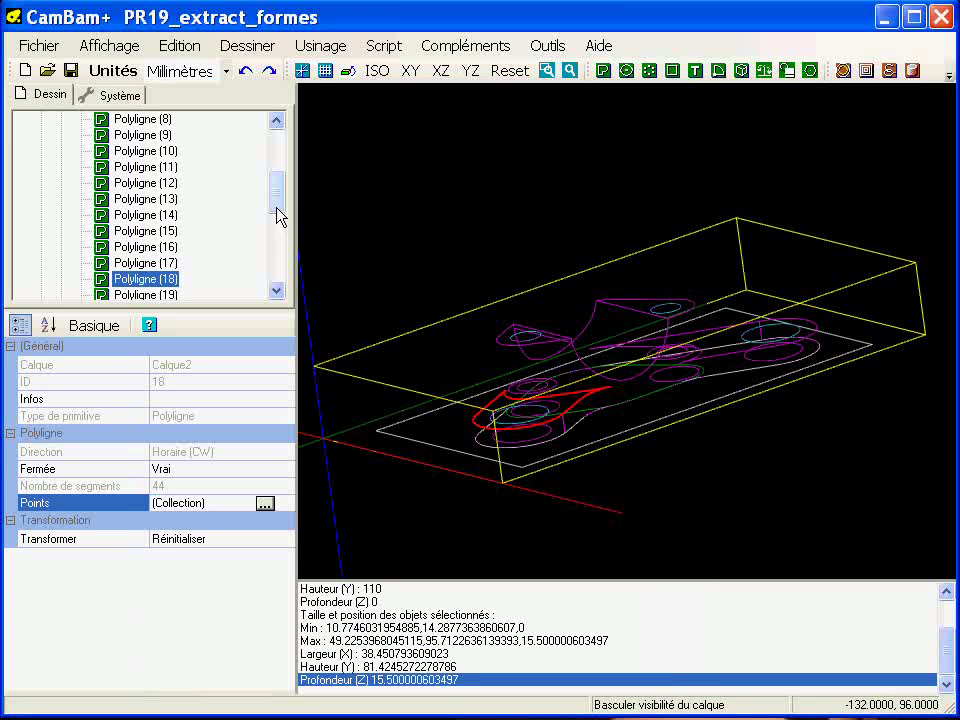
Step: Set Poche1's final depth (Profondeur finale) to 4 and its clearance plane (Plan de dégagement) to 20
left_click_drag(280, 215, 273, 300)
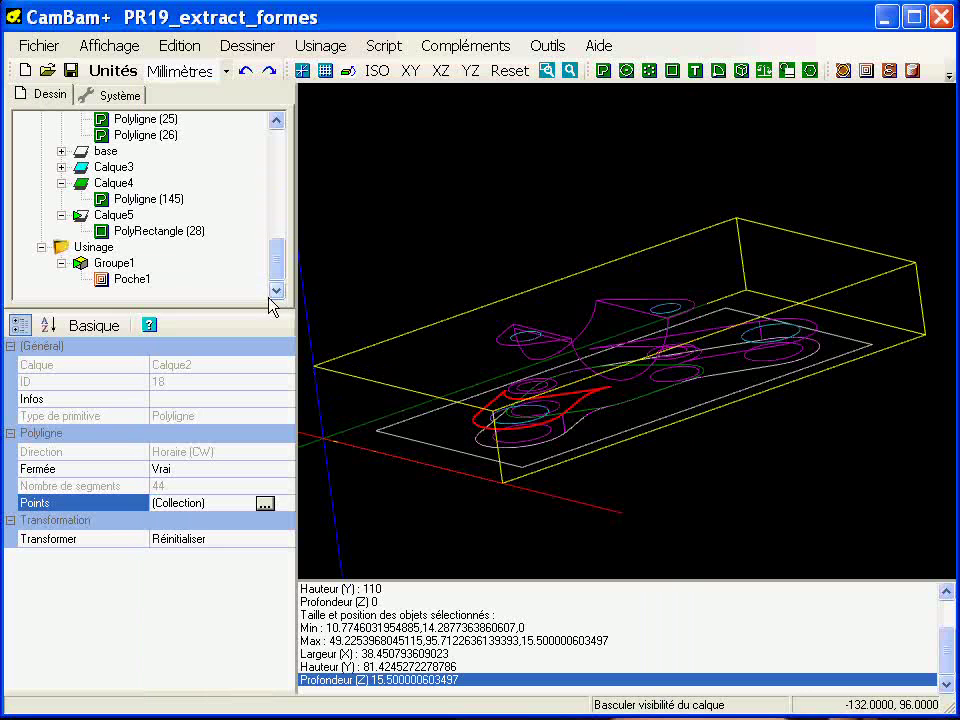
left_click(127, 280)
left_click_drag(281, 448, 290, 590)
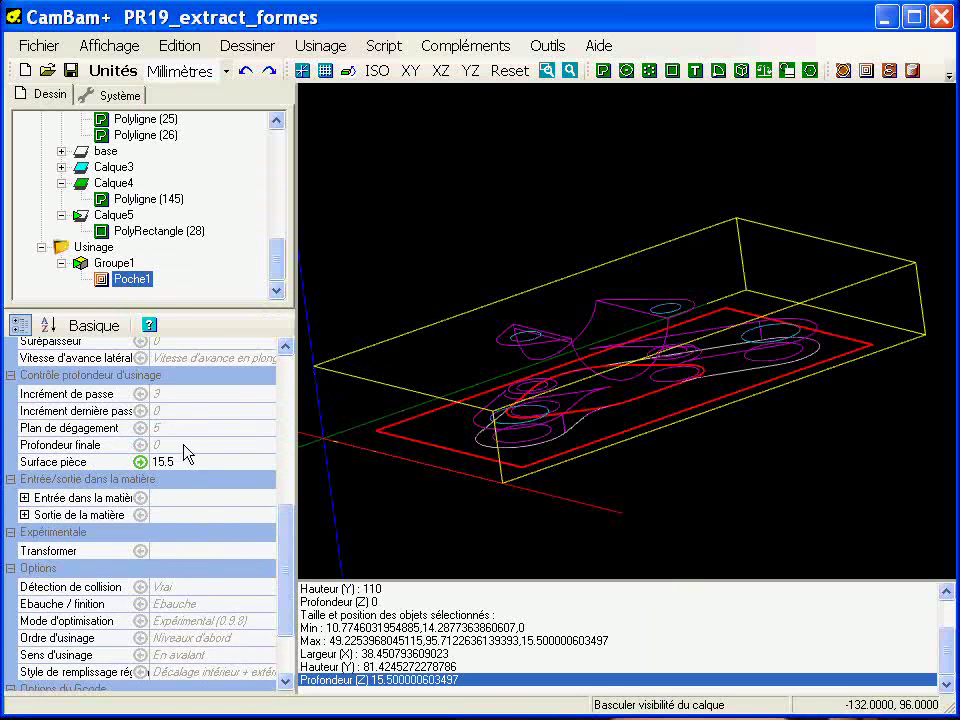
left_click(189, 446)
type("4")
key("Return")
left_click(175, 428)
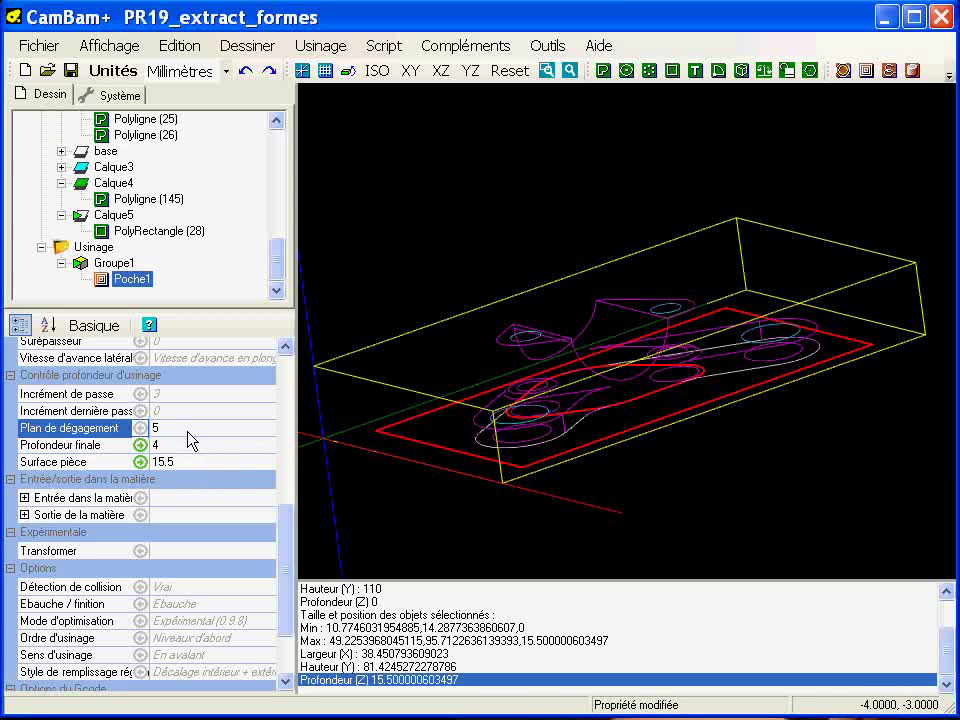
type("20")
Step: Hide layer Calque2 so only the base, hole, boss and rectangle outlines are displayed
left_click_drag(285, 525, 288, 570)
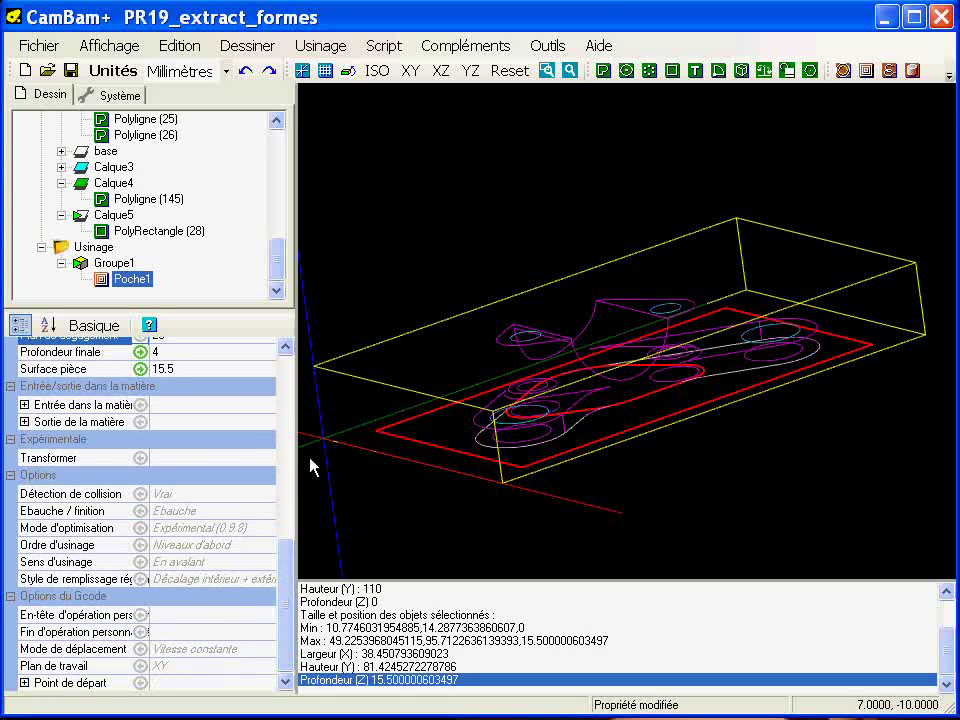
middle_click(464, 402)
left_click_drag(466, 403, 433, 364, "alt")
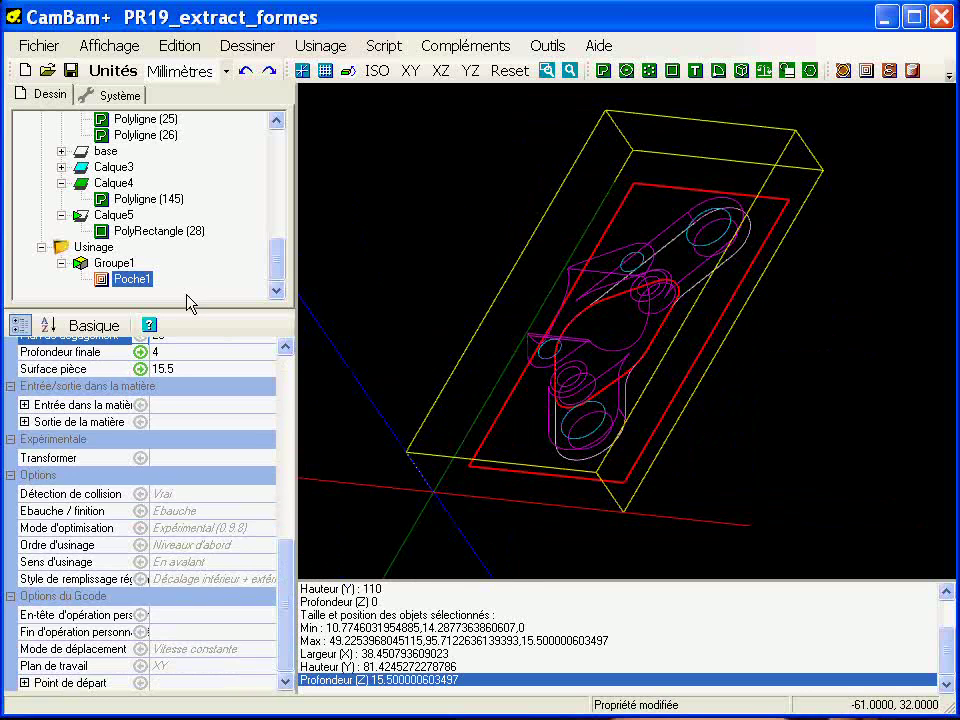
left_click_drag(274, 264, 272, 146)
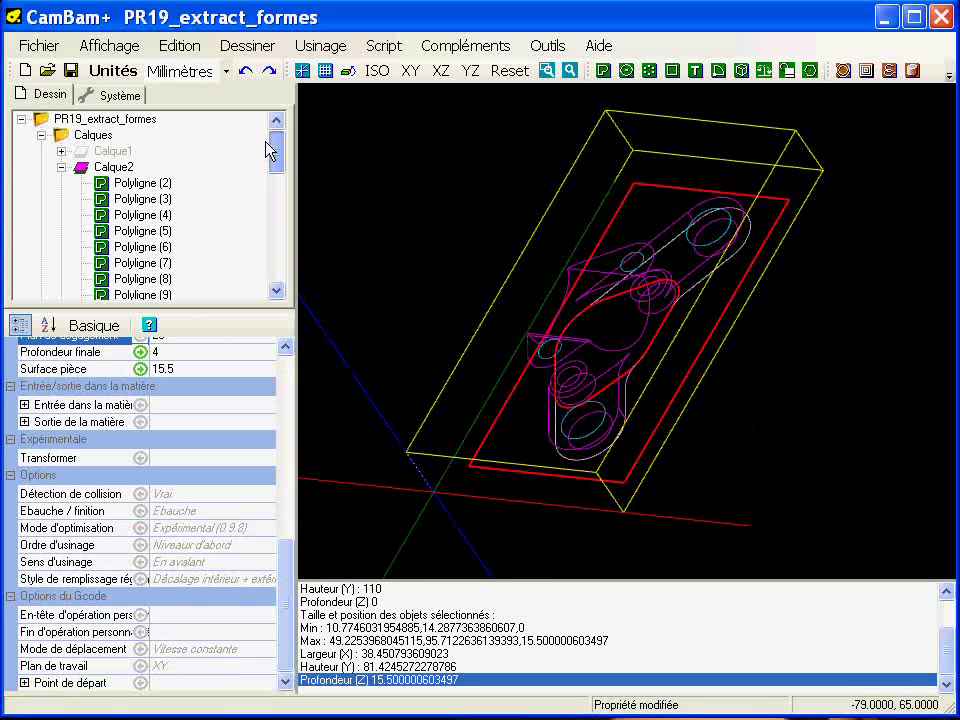
left_click(104, 170)
key("space")
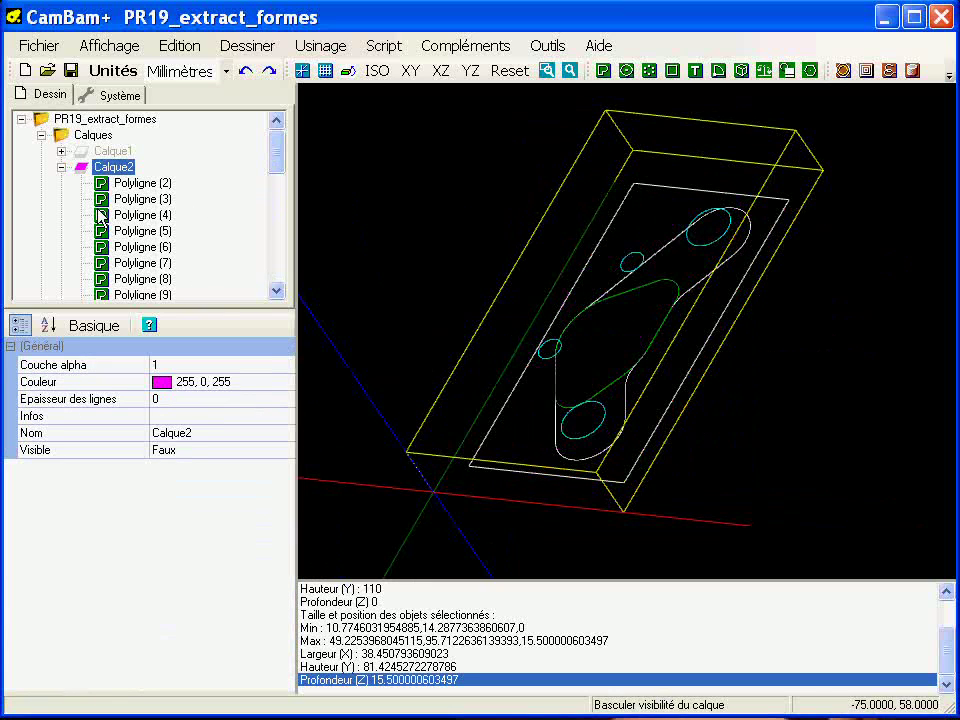
Step: Generate the toolpaths for Poche1 and check its depth increment per pass
left_click(277, 290)
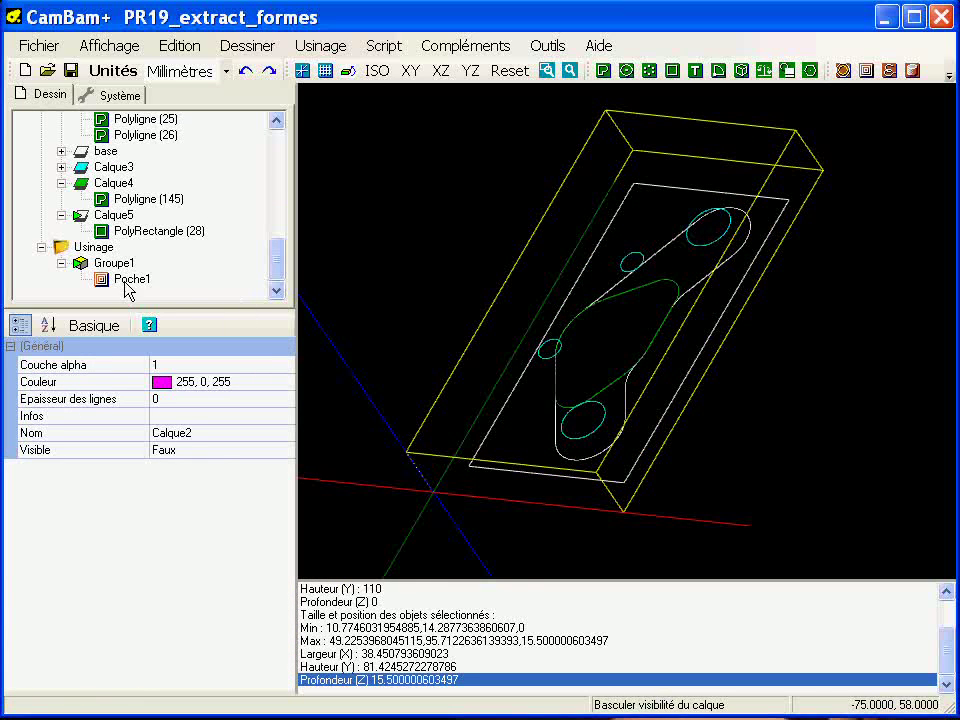
right_click(131, 281)
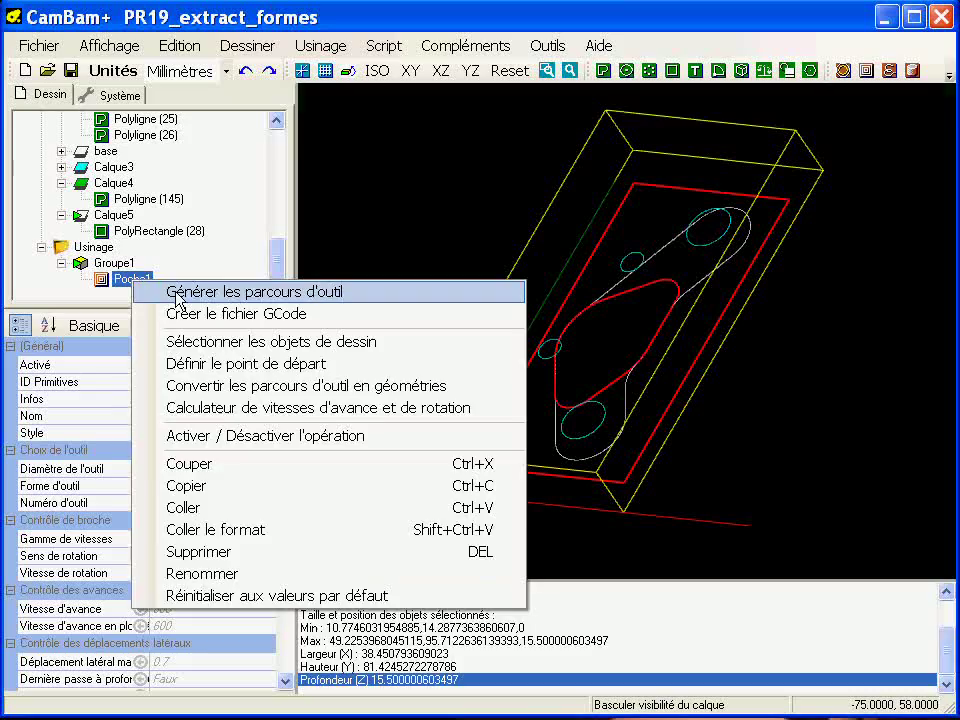
left_click(148, 291)
left_click_drag(549, 349, 525, 321, "alt")
left_click_drag(291, 456, 295, 578)
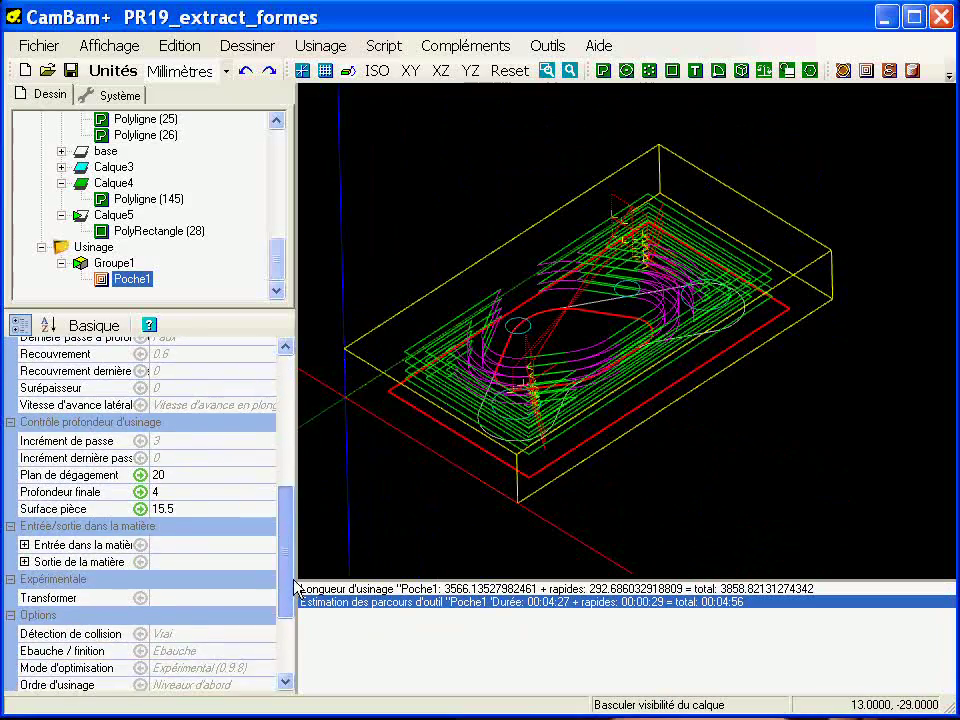
left_click(189, 441)
Step: Turn on the cut width display and examine the pocket's coverage around the central boss from above and in 3D
double_click(514, 403, "alt")
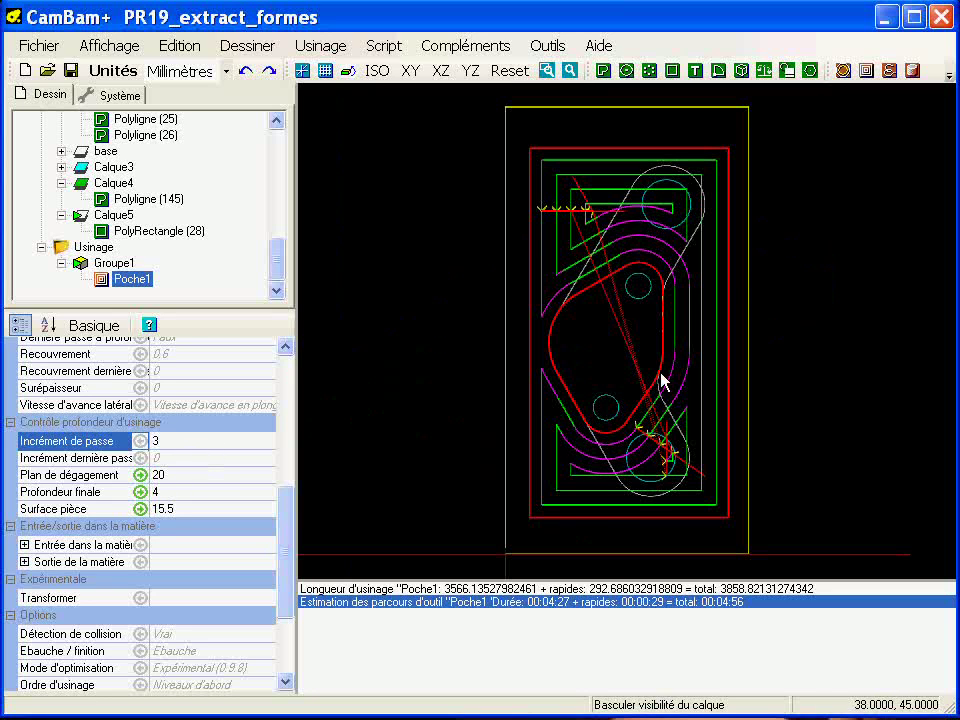
left_click(86, 40)
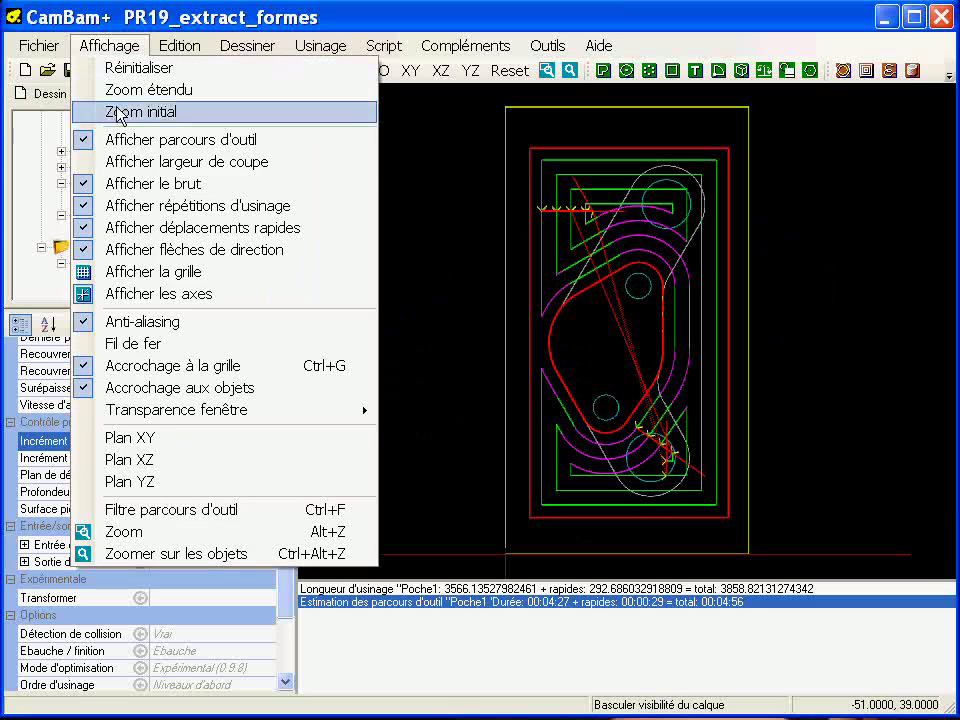
left_click(200, 168)
left_click_drag(709, 429, 654, 386, "alt")
scroll(656, 388, "up", 6)
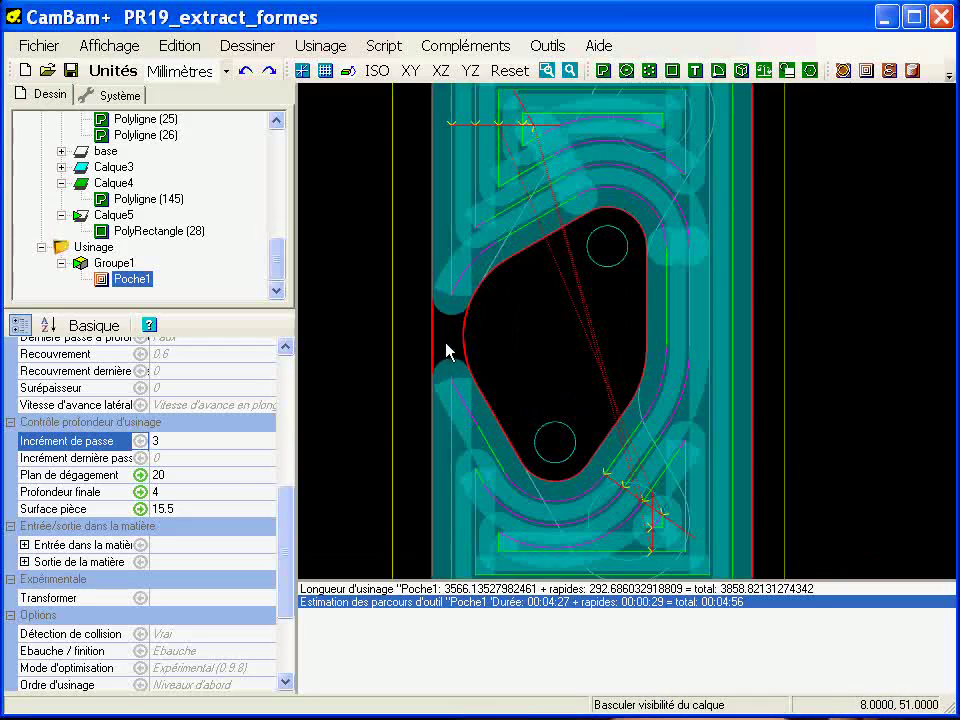
left_click_drag(565, 441, 591, 339, "alt")
double_click(598, 347, "alt")
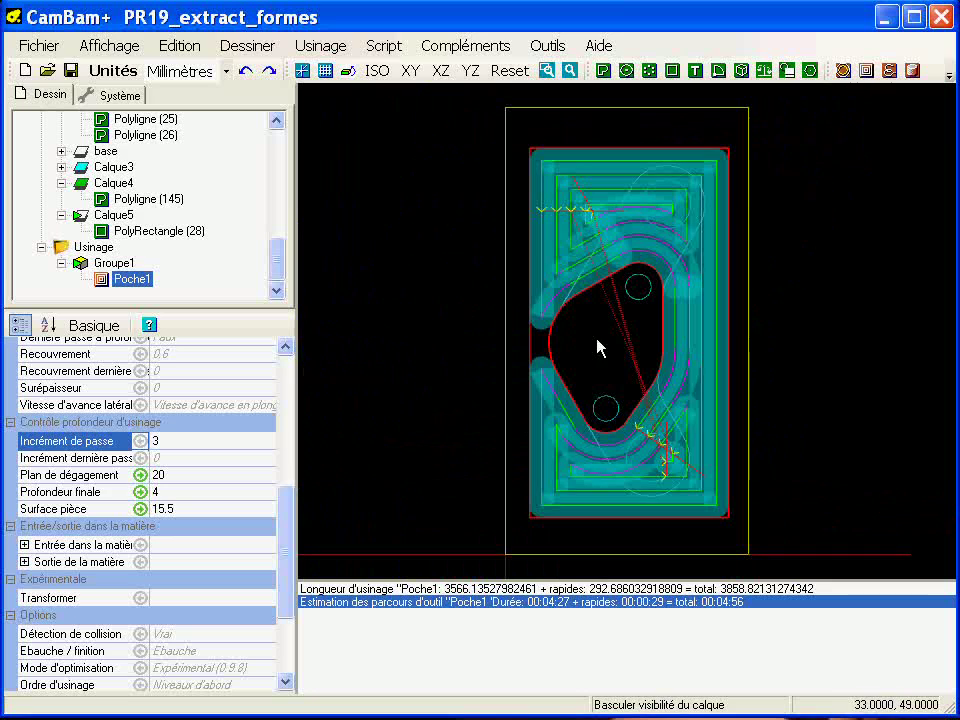
left_click(451, 330)
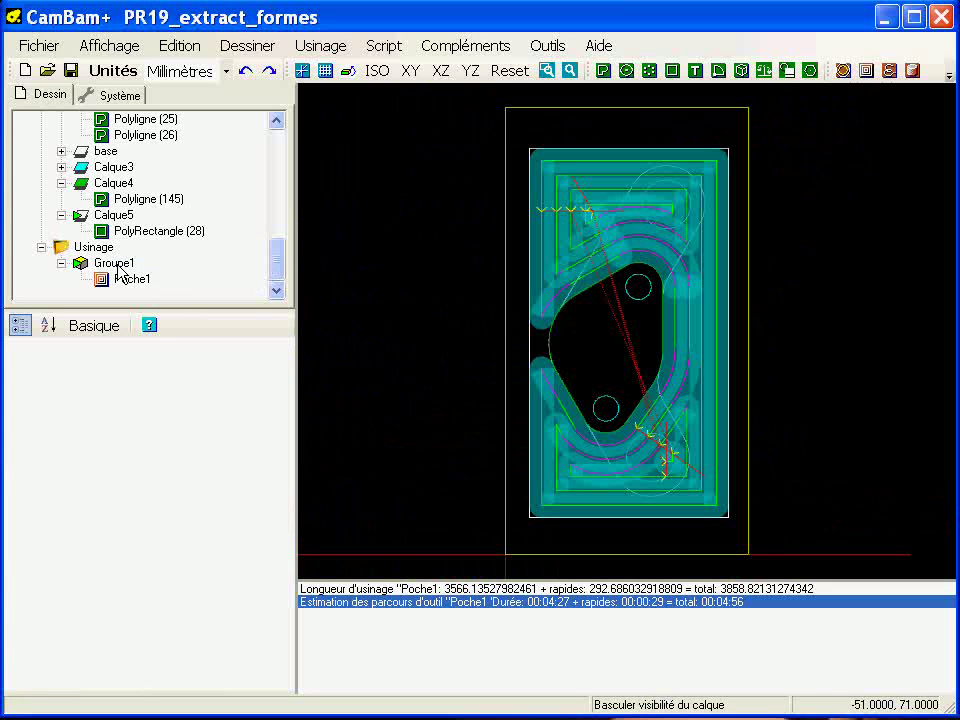
left_click_drag(561, 328, 495, 302, "alt")
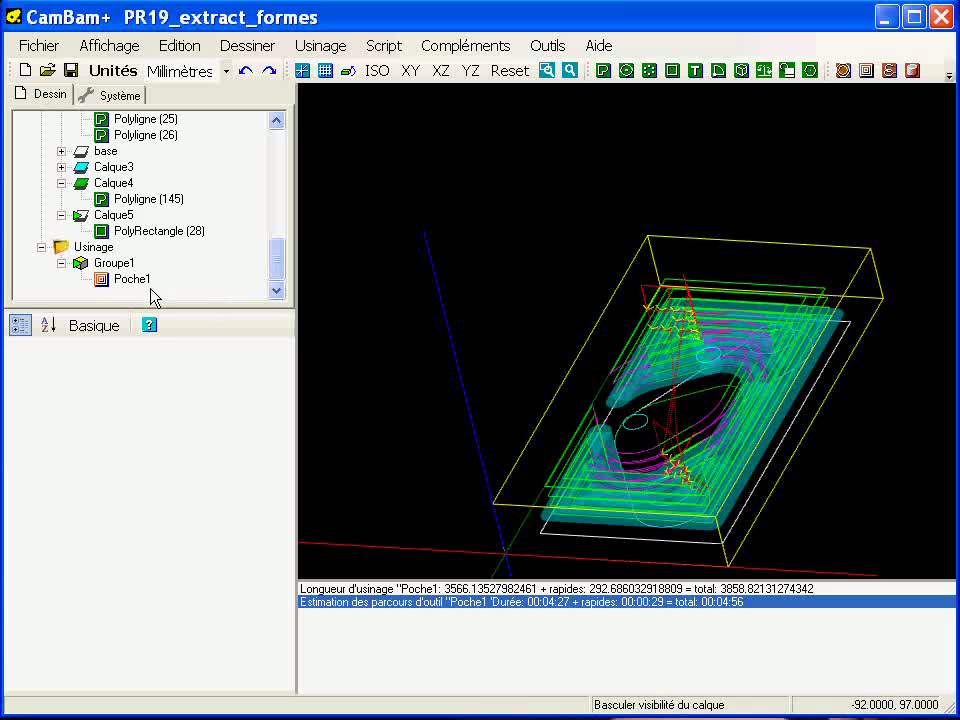
Step: Set the toolpath visibility of the PR19_extract_formes drawing to Sélectionnés
left_click_drag(275, 274, 271, 154)
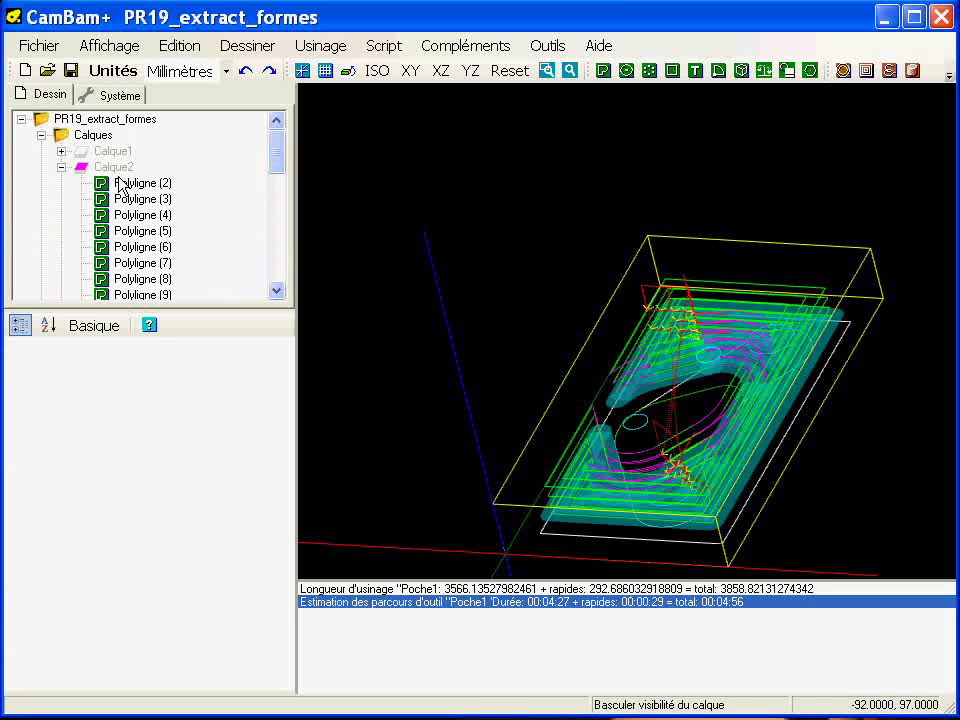
left_click(118, 121)
left_click(118, 121)
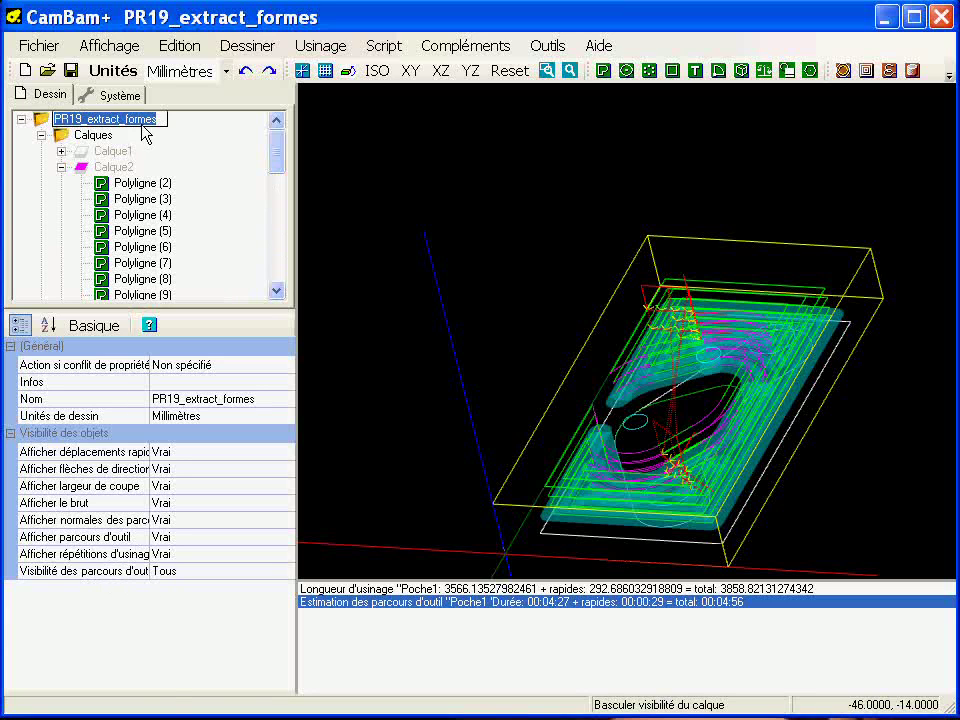
double_click(191, 577)
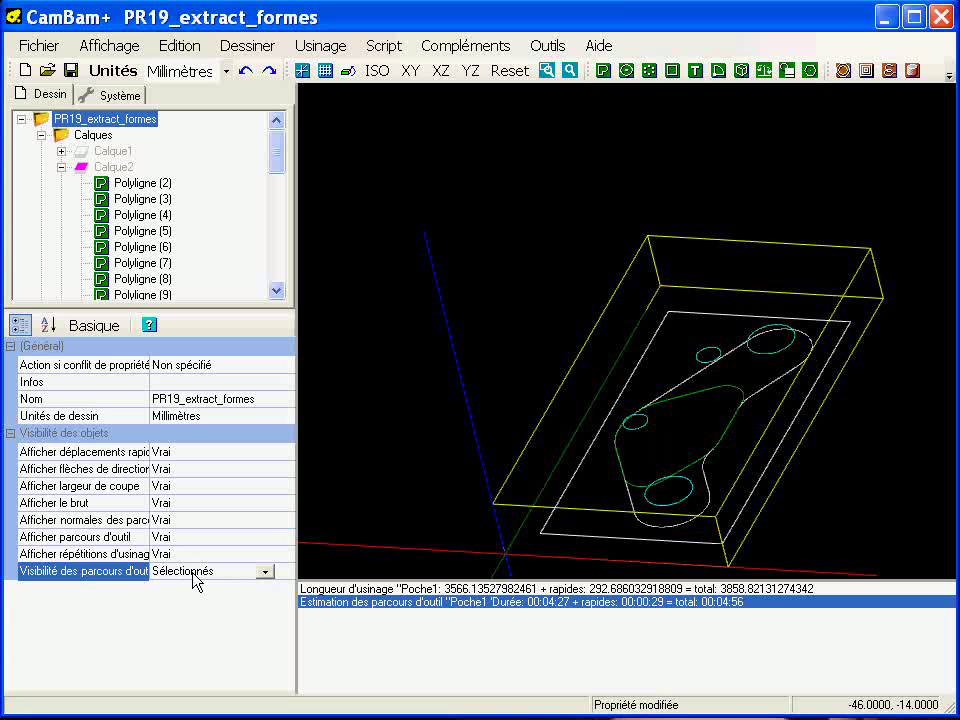
Step: Select Poche1 to display its toolpaths, examine them from above and in 3D, and clear the selection
left_click_drag(559, 396, 437, 441, "alt")
left_click_drag(278, 170, 281, 292)
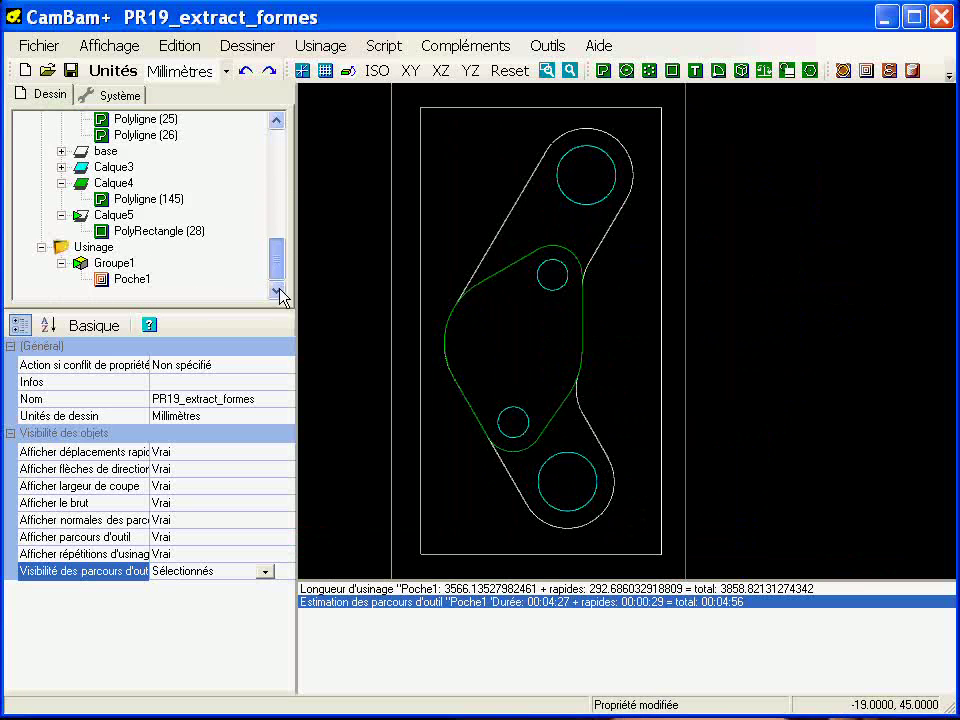
left_click(128, 280)
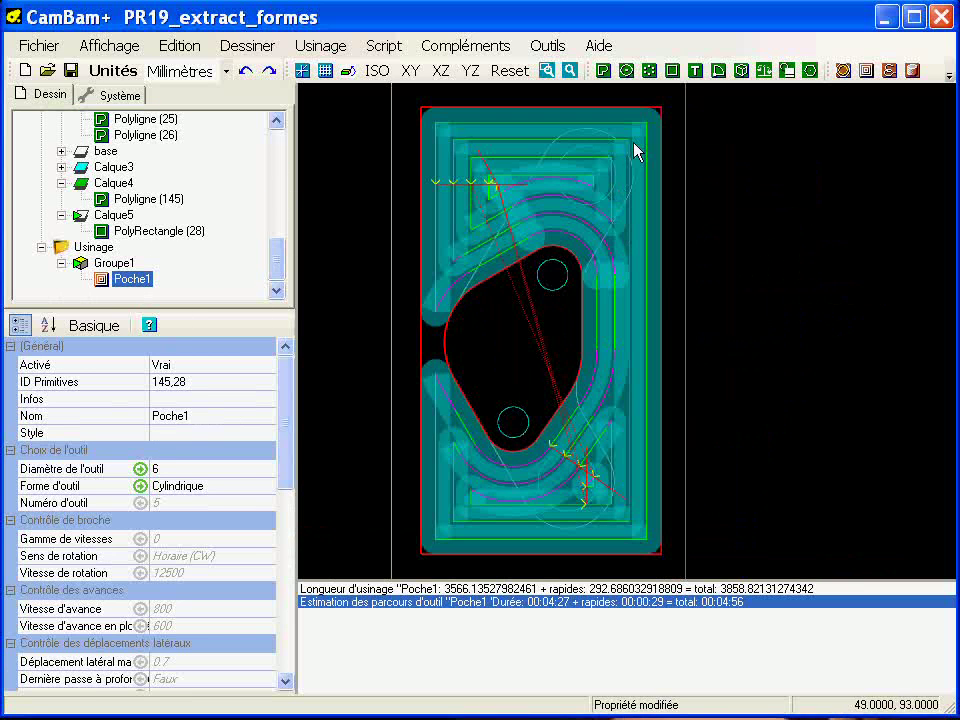
left_click_drag(621, 360, 391, 338, "alt")
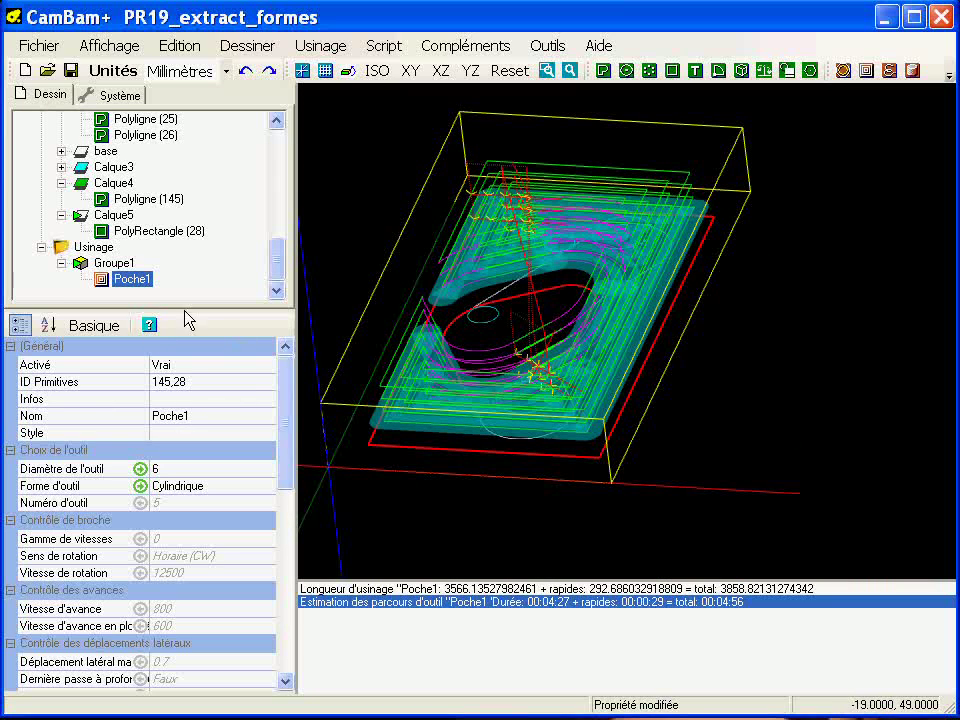
left_click(359, 275)
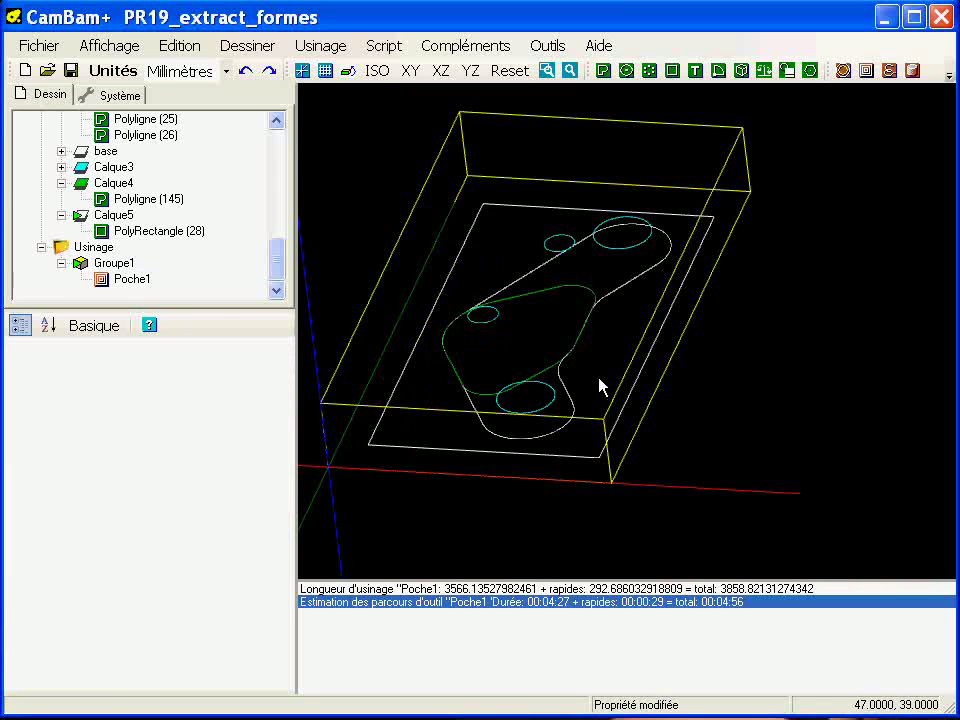
Step: Move the lower-left corner of the PolyRectangle on Calque5 outward to X 5, Y 9
double_click(484, 394, "alt")
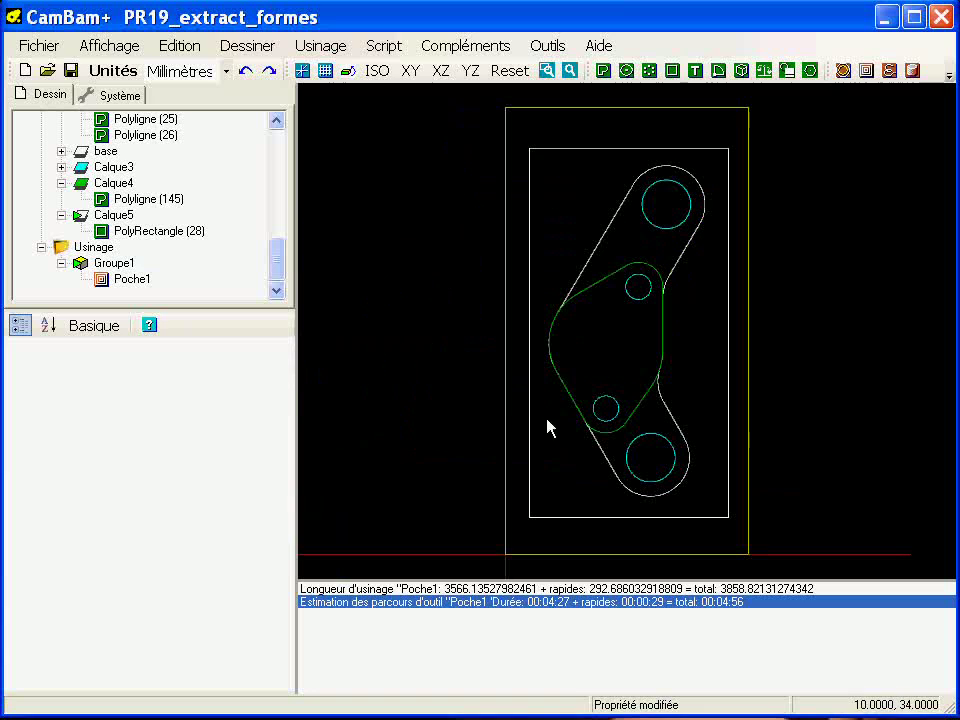
left_click(533, 484)
double_click(532, 484)
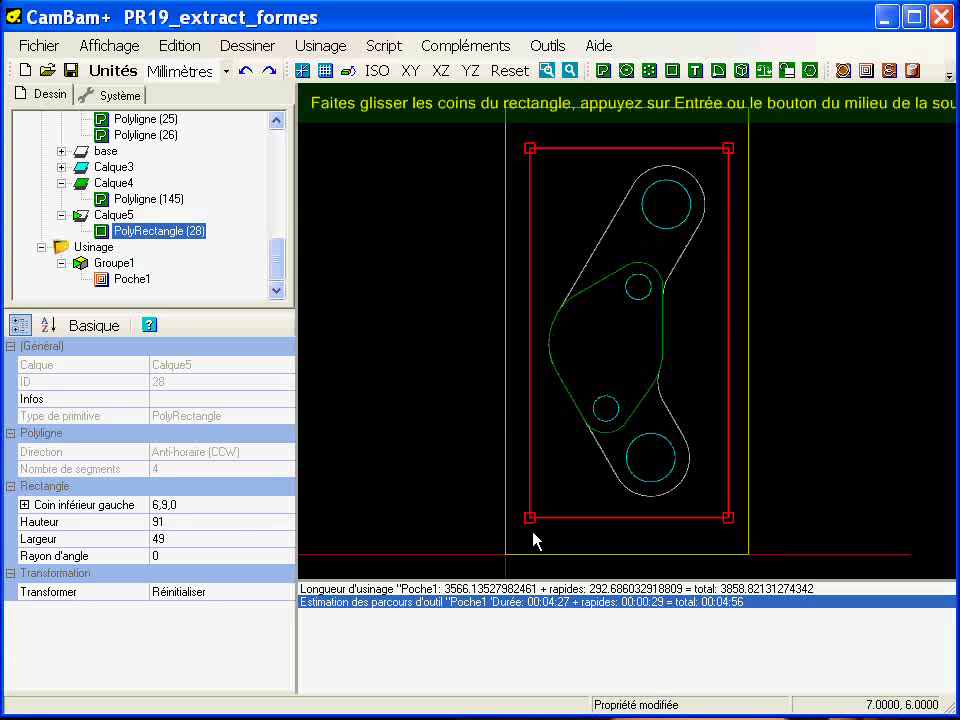
left_click_drag(528, 520, 525, 519)
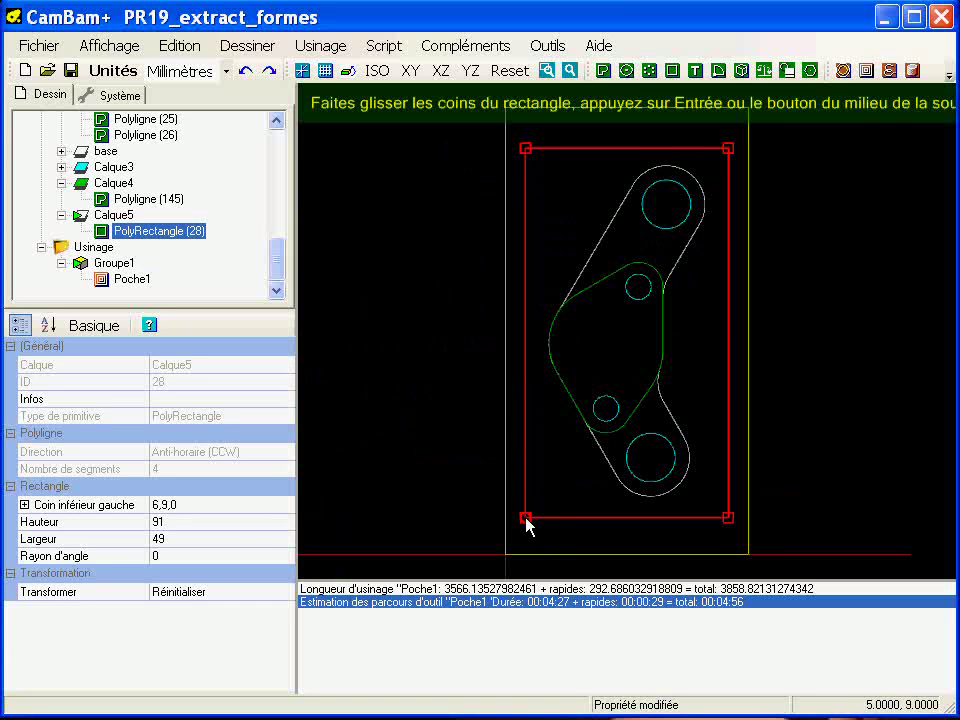
key("Return")
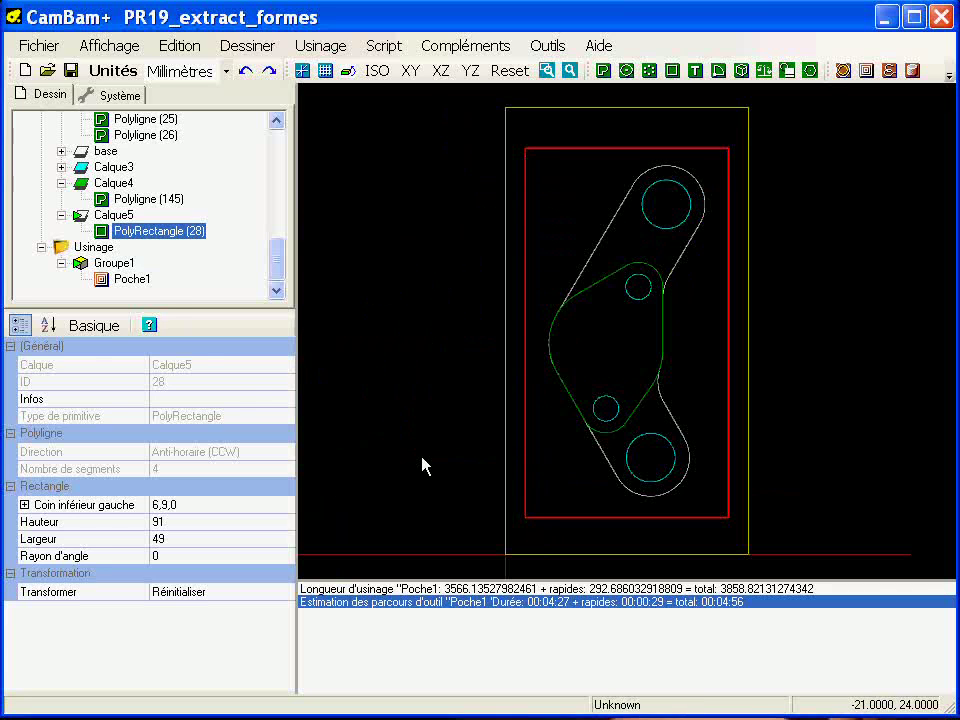
Step: Regenerate the Poche1 toolpaths and check the narrow passage between the boss and the rectangle's left edge
left_click(133, 279)
right_click(134, 283)
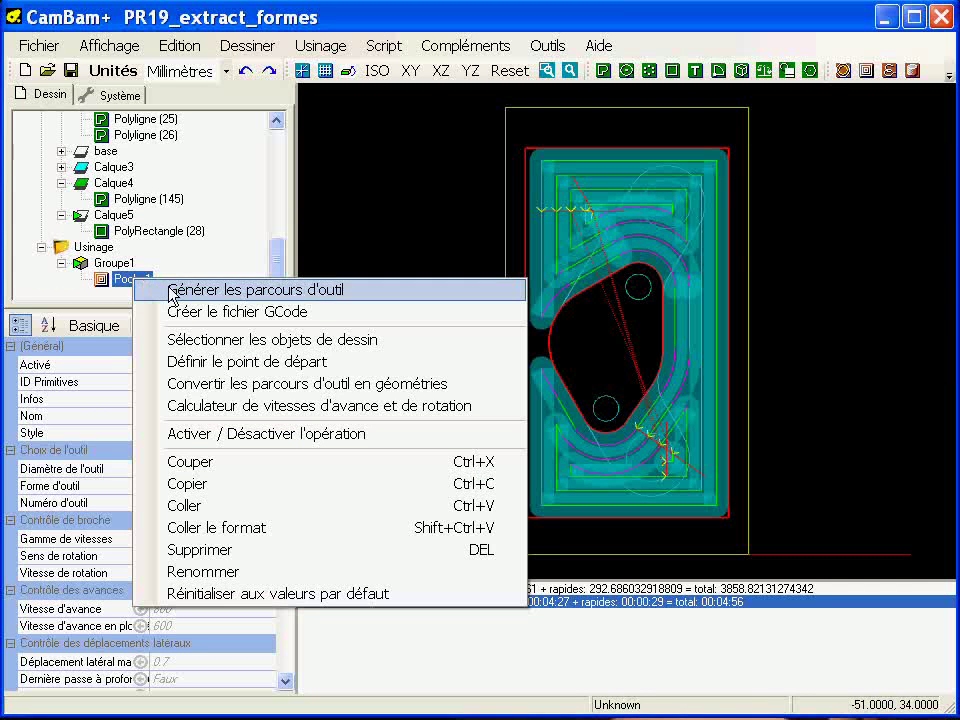
left_click(173, 292)
scroll(580, 376, "up", 6)
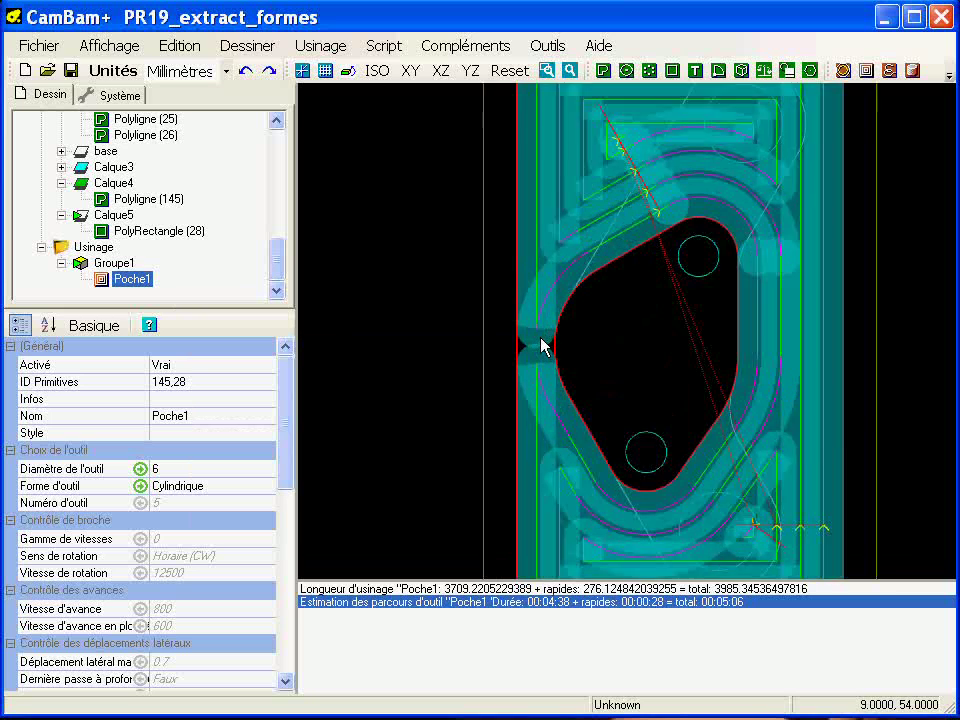
scroll(568, 360, "down", 6)
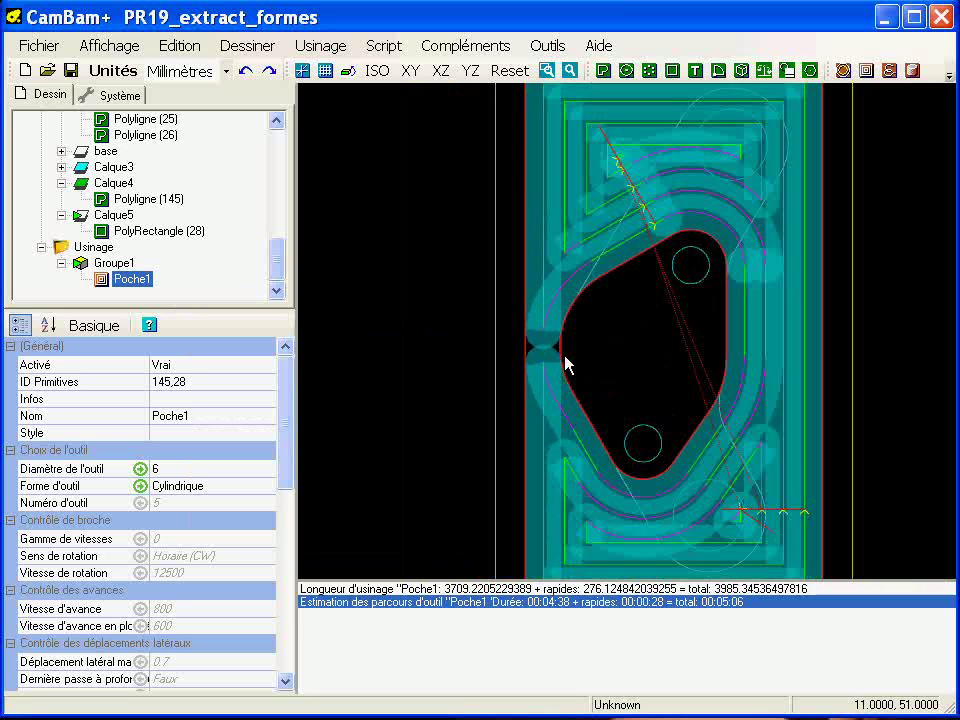
Step: Widen the pocket rectangle by moving its lower-left corner about 1 mm further left
scroll(546, 528, "up", 4)
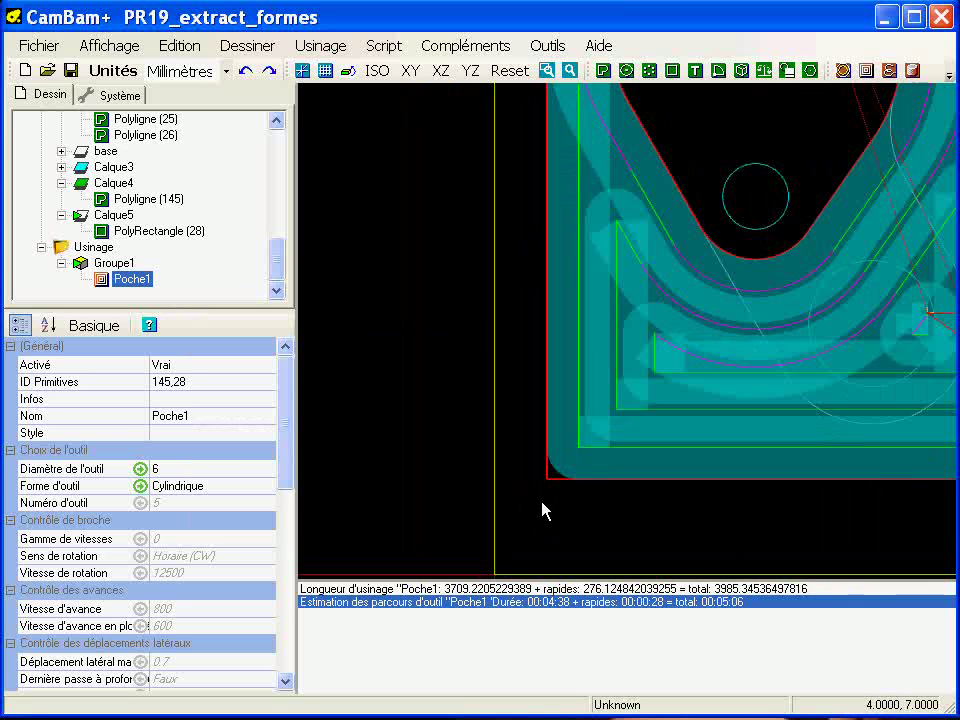
key("r")
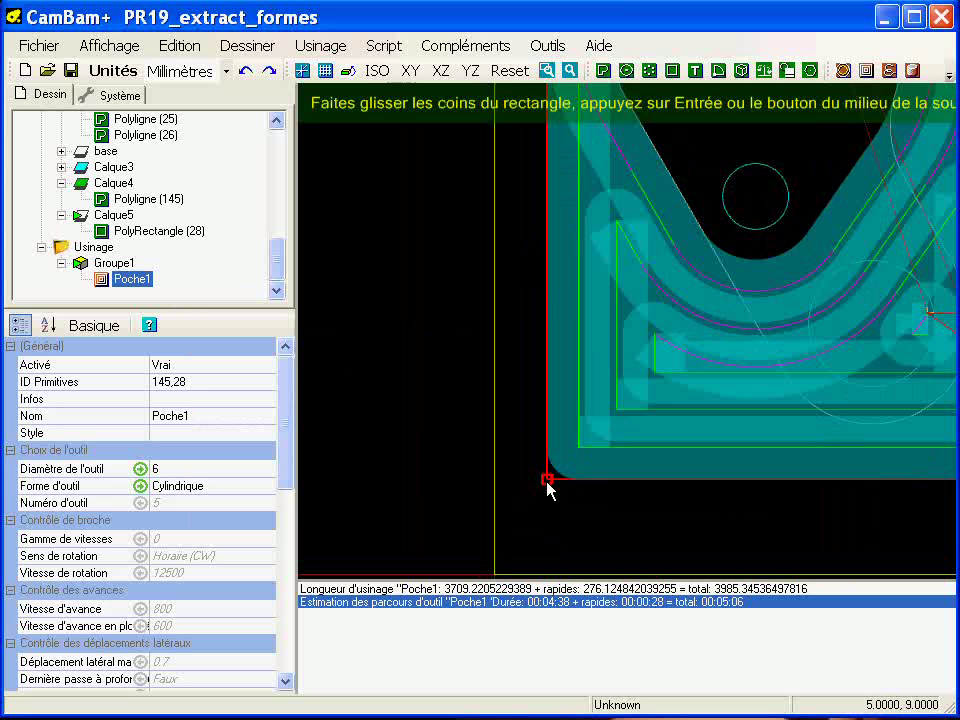
left_click_drag(544, 483, 541, 483)
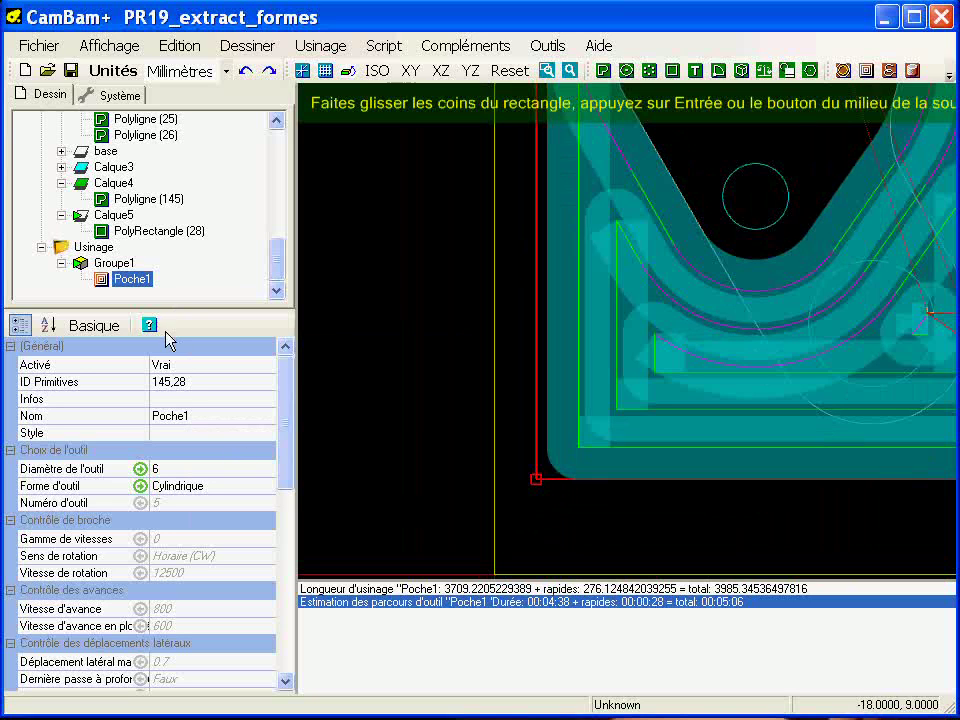
Step: Recalculate Poche1 for the widened rectangle and check the tool's passage all around the boss
right_click(133, 284)
left_click(150, 262)
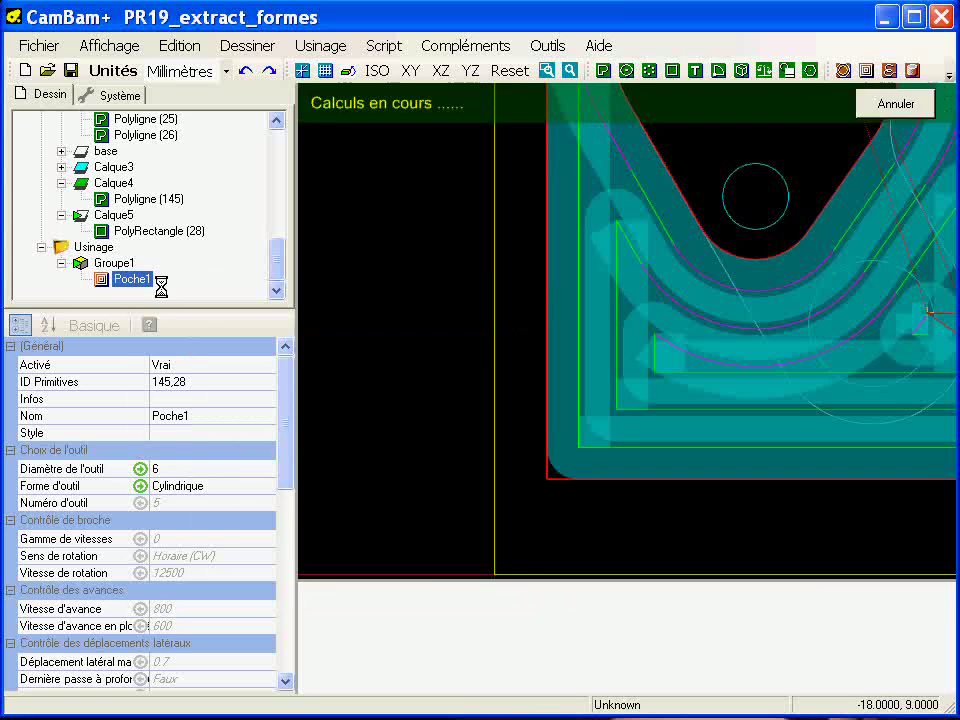
right_click(141, 280)
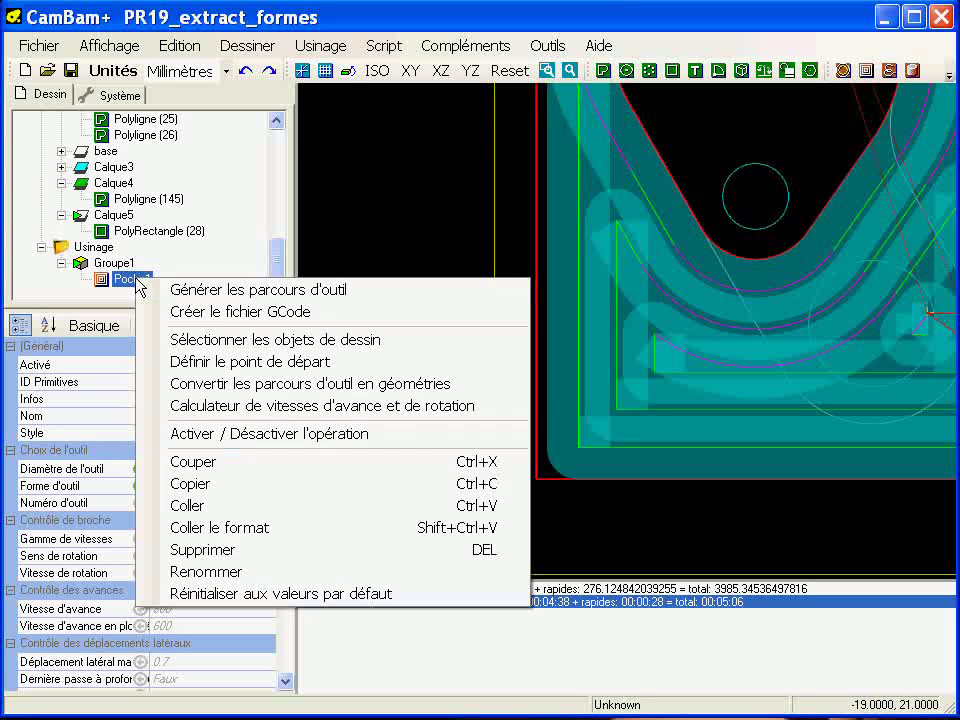
left_click(160, 289)
scroll(508, 439, "down", 4)
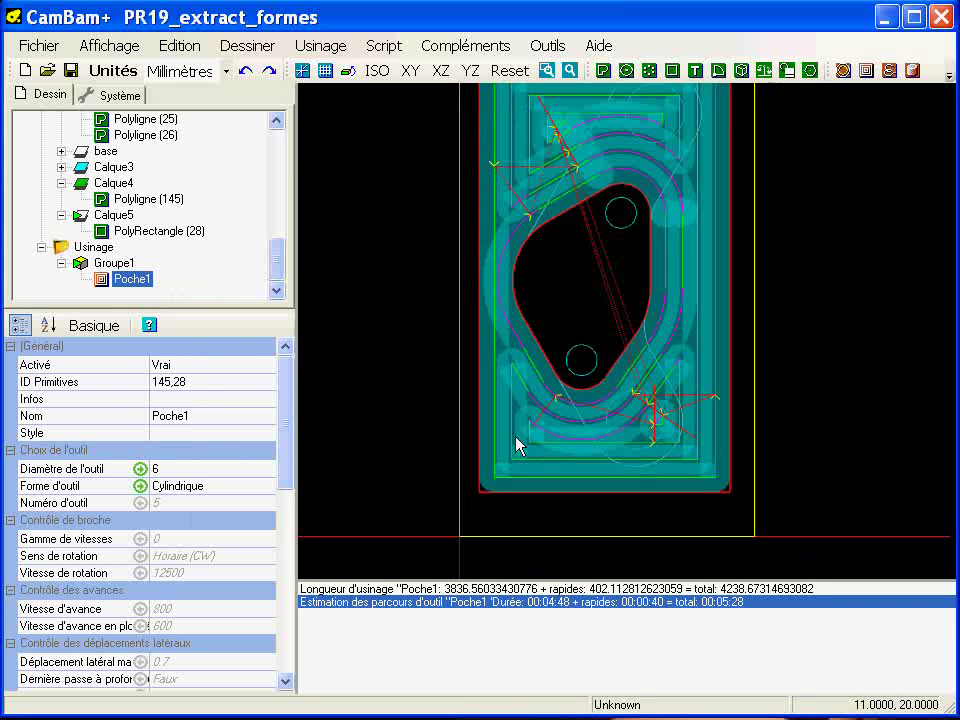
Step: Make layer Calque1 visible to display the 3D part inside the stock
left_click_drag(493, 386, 285, 139, "alt")
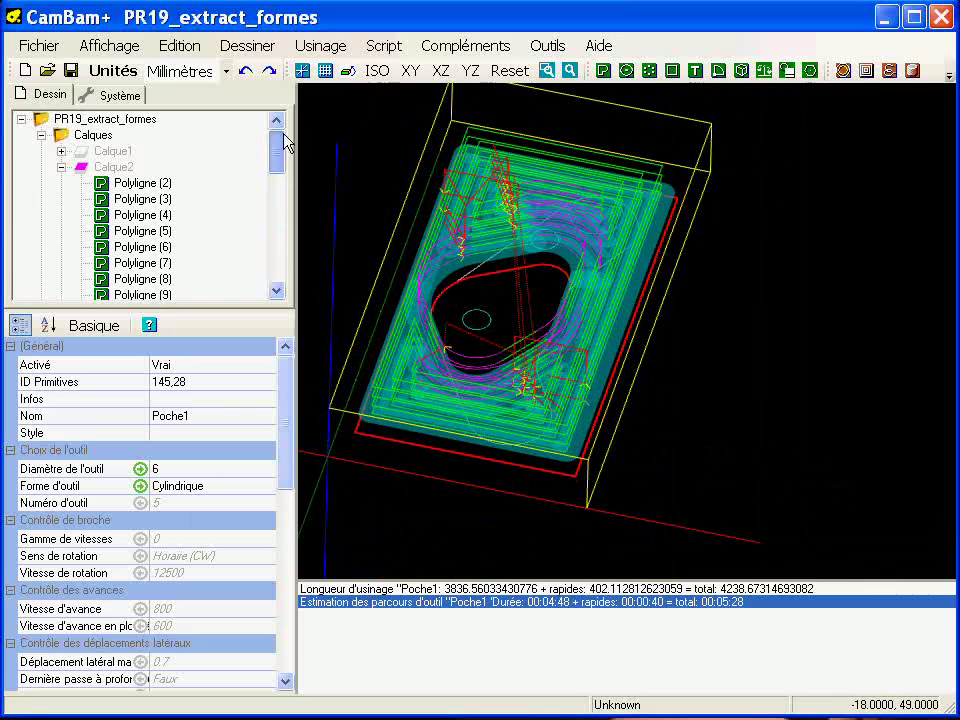
left_click(126, 154)
key("space")
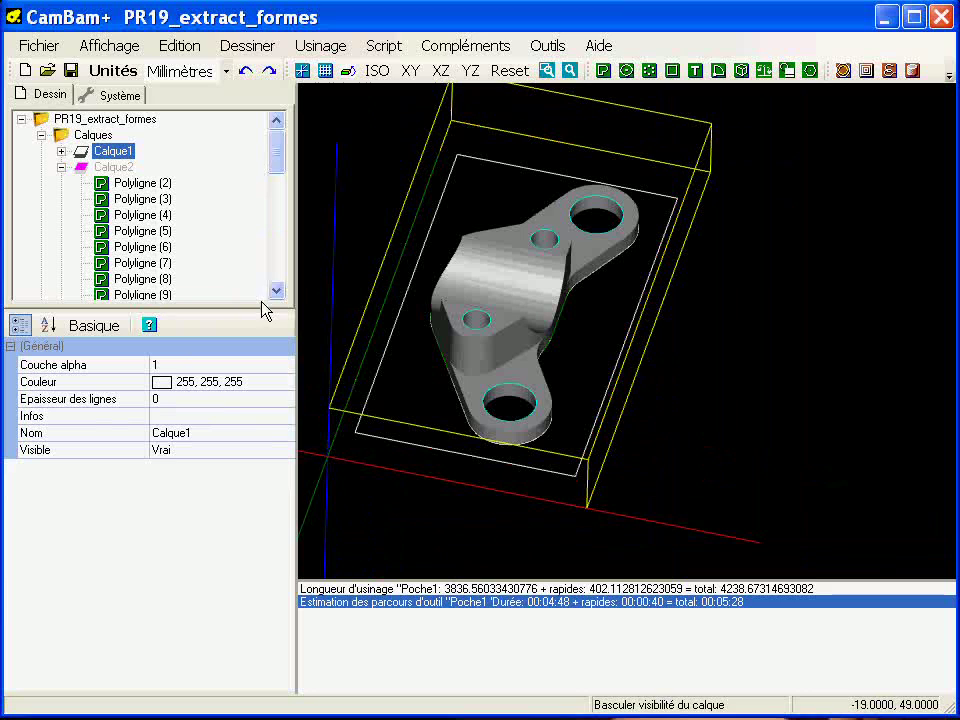
Step: Select Poche1 and examine its cut width over the part from above, especially near the rectangle's upper-right corner
left_click_drag(281, 163, 277, 268)
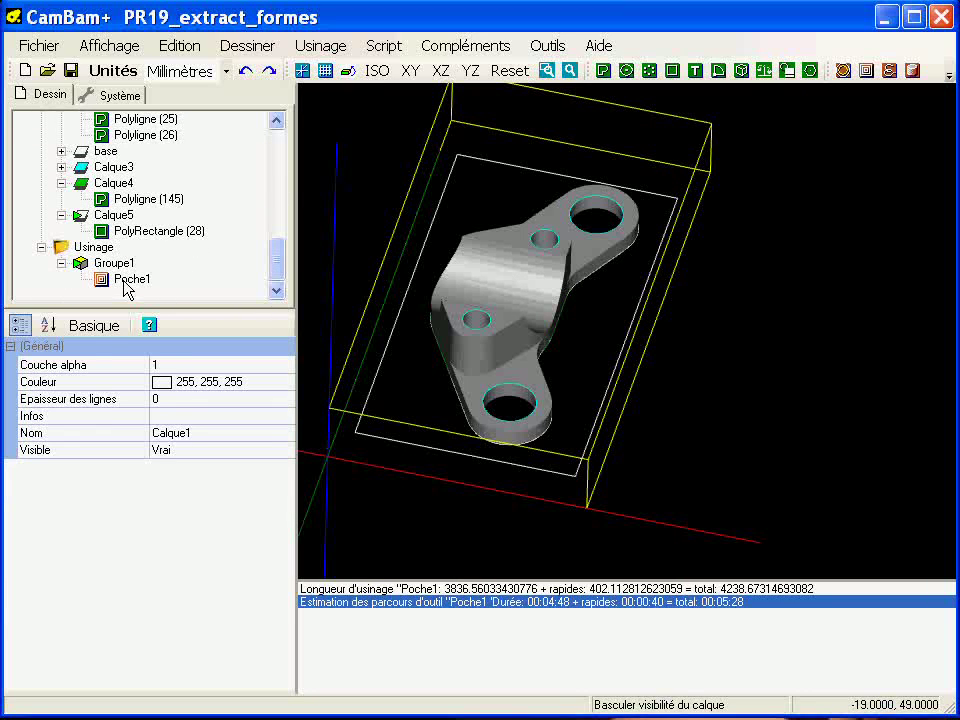
left_click(127, 280)
left_click_drag(498, 357, 568, 435, "alt")
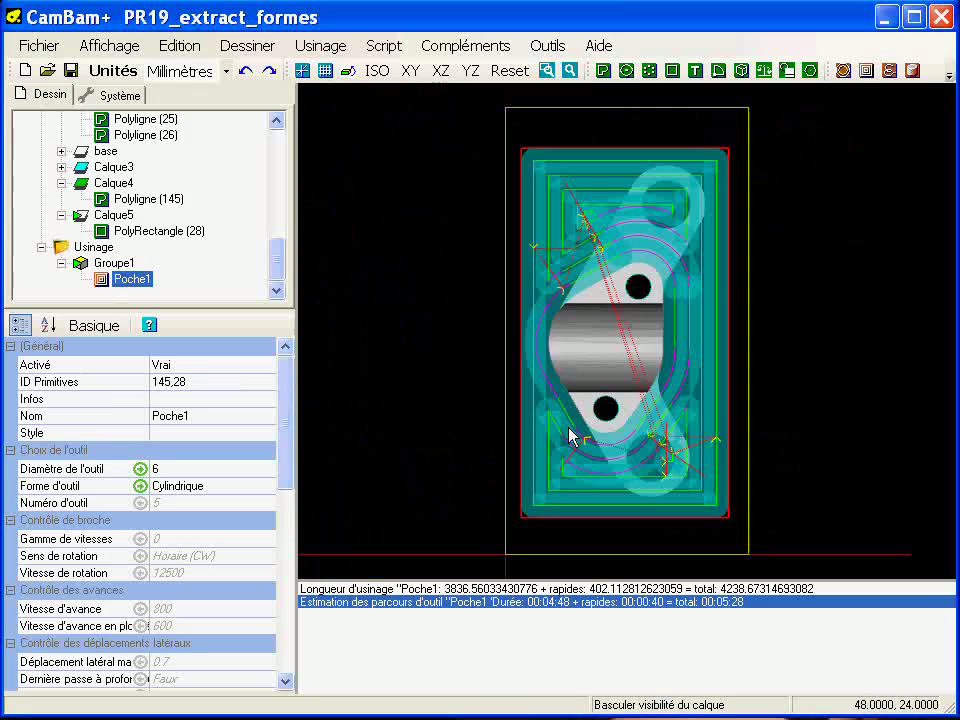
scroll(553, 454, "up", 2)
scroll(594, 216, "up", 3)
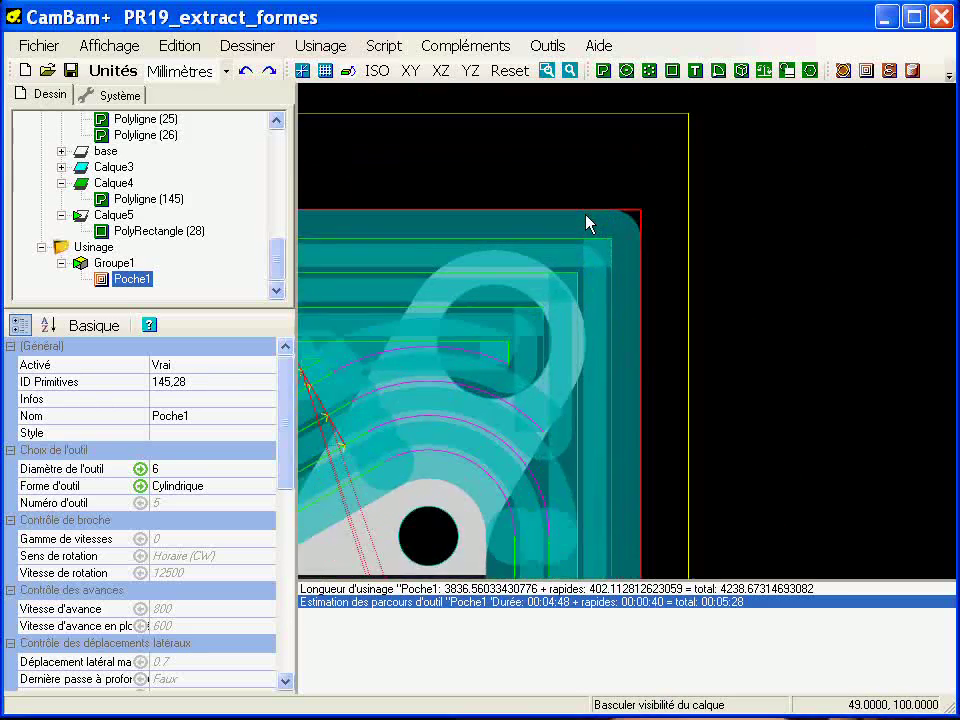
left_click_drag(600, 410, 527, 414, "alt")
middle_click(587, 415)
scroll(600, 380, "up", 4)
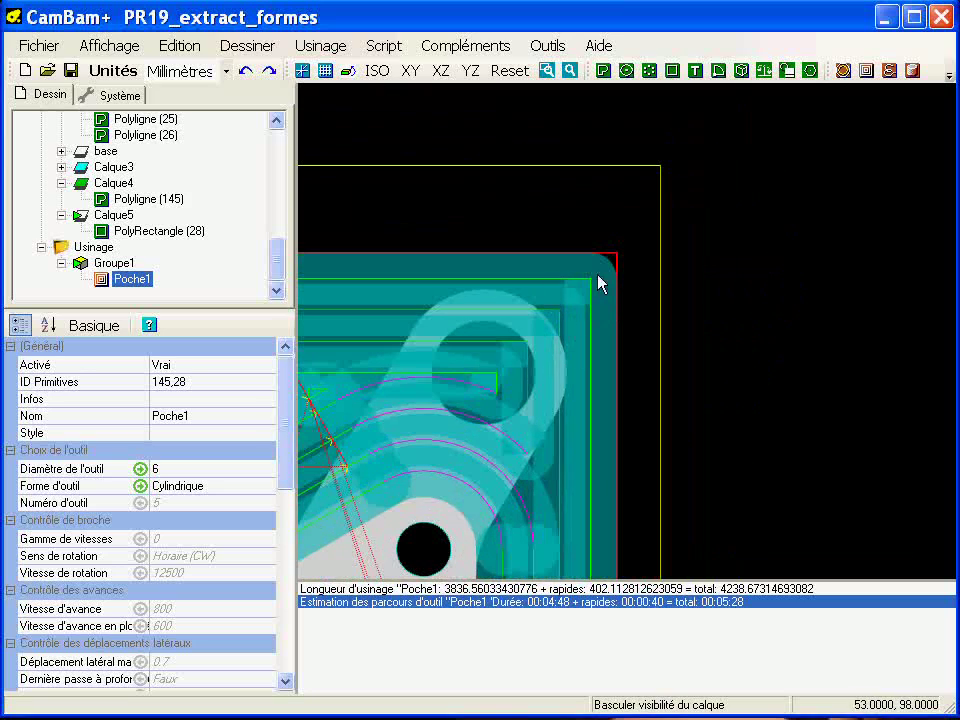
Step: Check the Couleur trace de l'outil setting in the program options, then close them
left_click(546, 45)
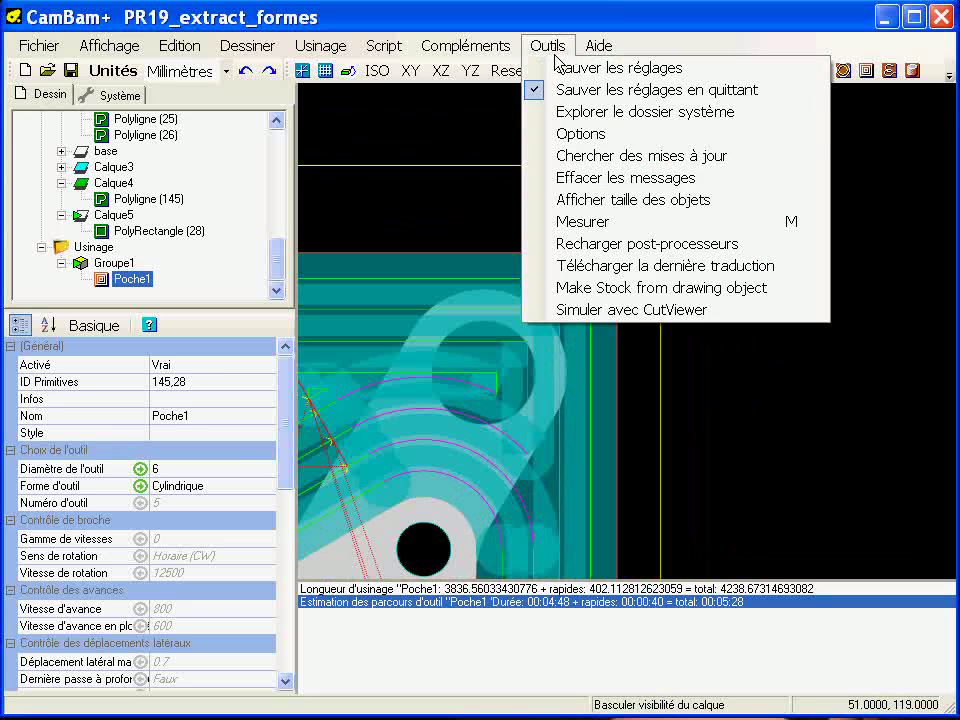
left_click(558, 134)
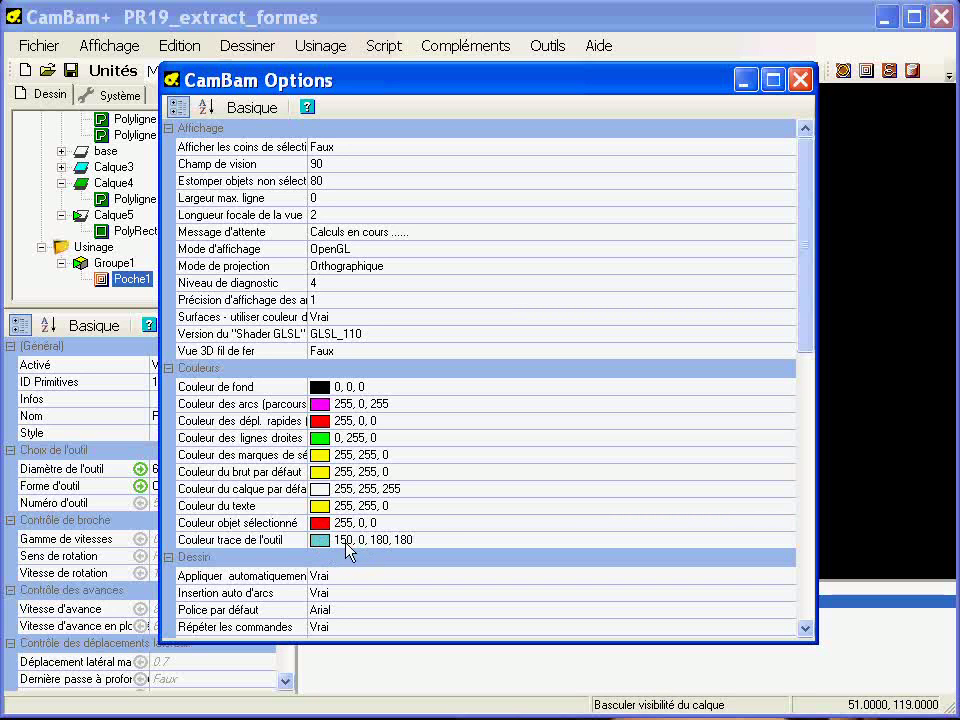
left_click(800, 79)
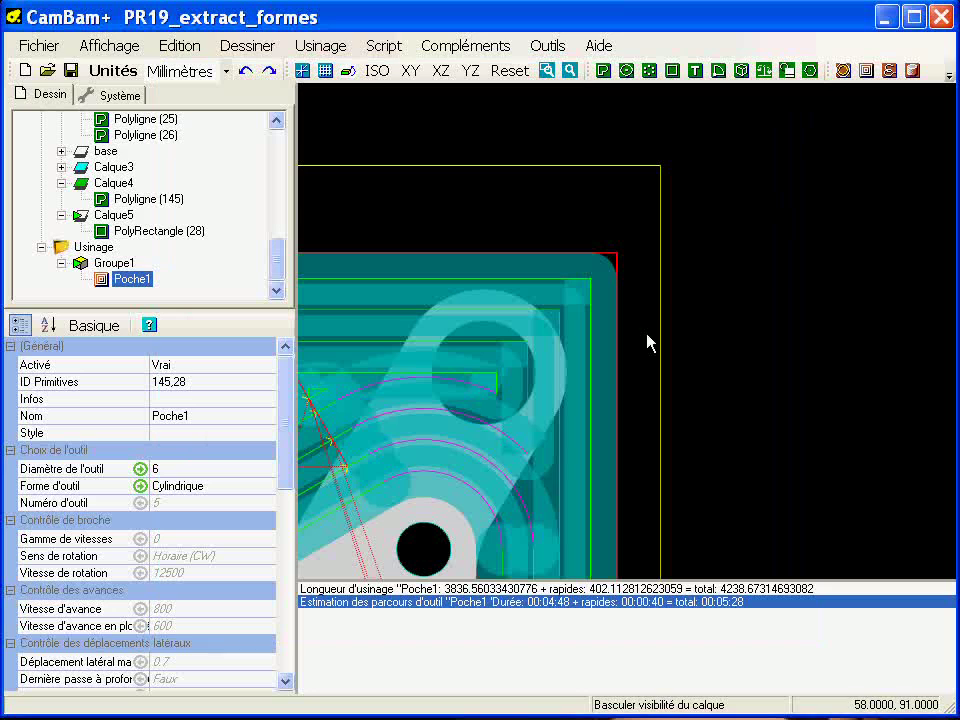
Step: Move the upper-right corner of the pocket rectangle inward to X 53, Y 100
left_click(617, 257)
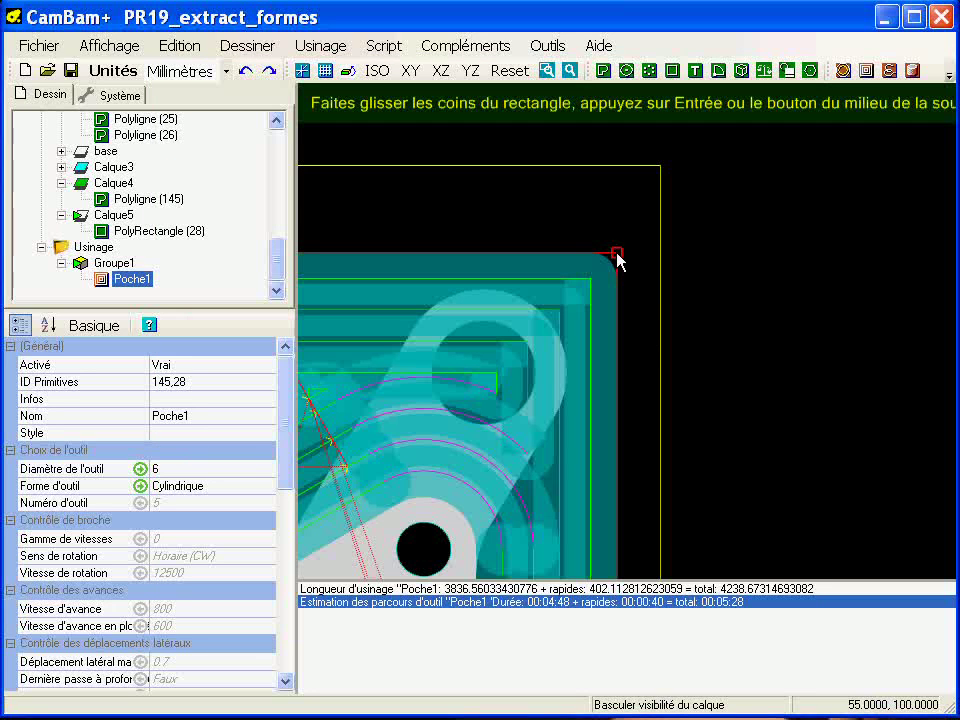
left_click_drag(616, 258, 604, 260)
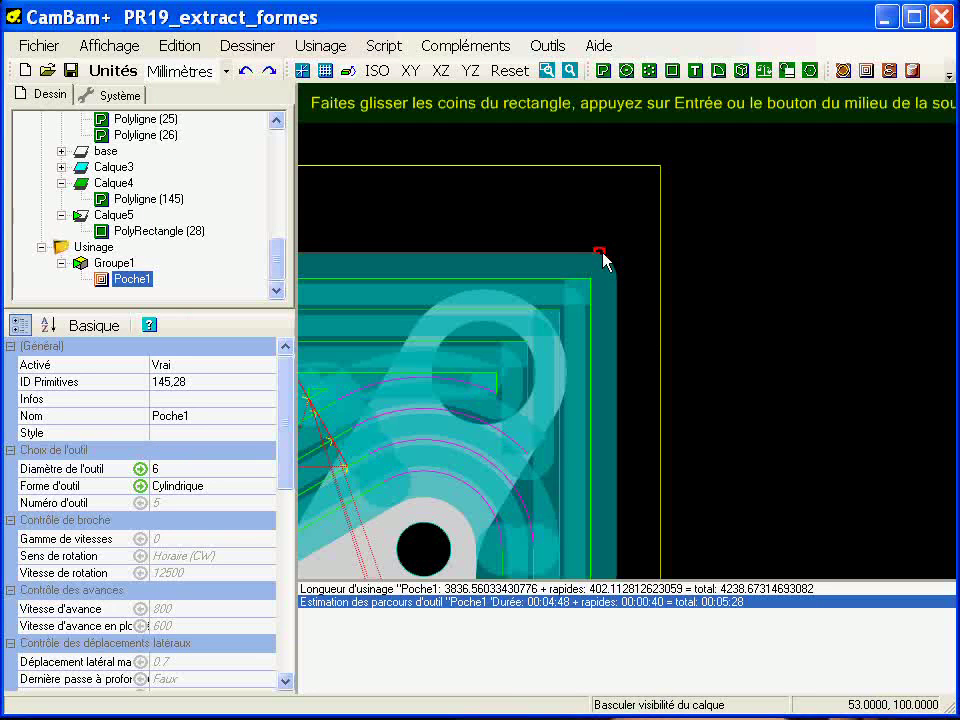
key("Return")
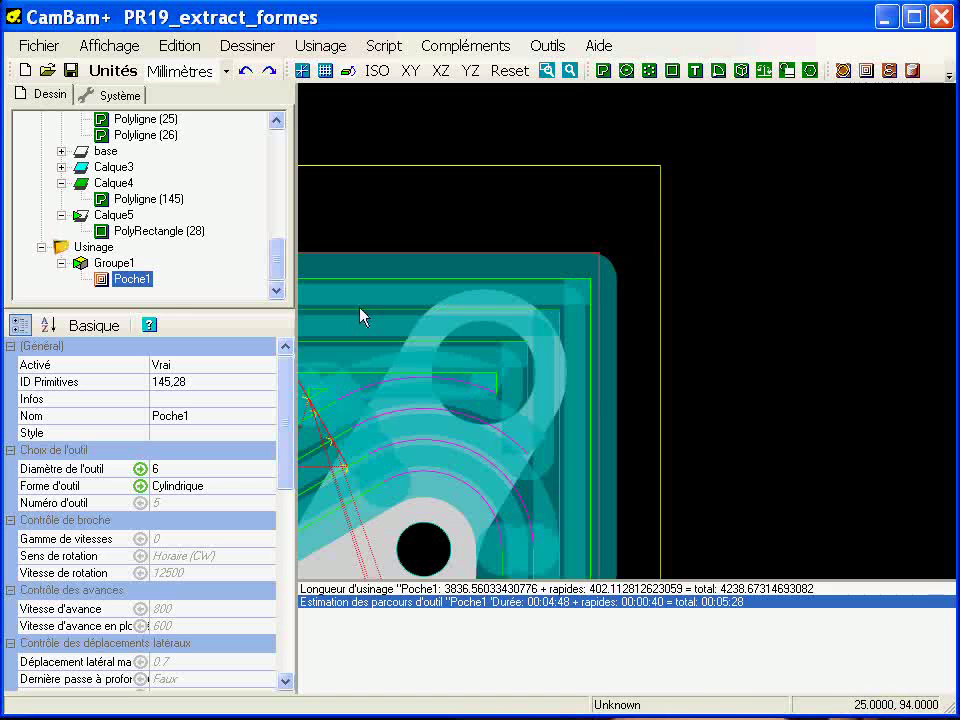
Step: Regenerate the Poche1 toolpaths for the narrowed rectangle and check the coverage around the part's upper lug
right_click(144, 285)
left_click(163, 293)
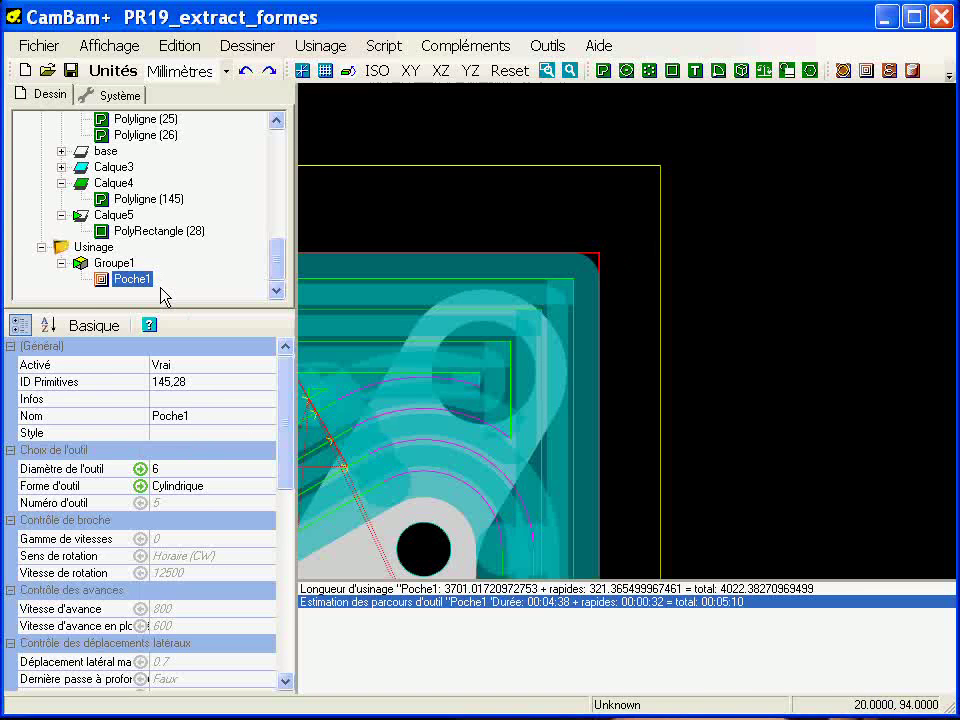
scroll(561, 289, "down", 4)
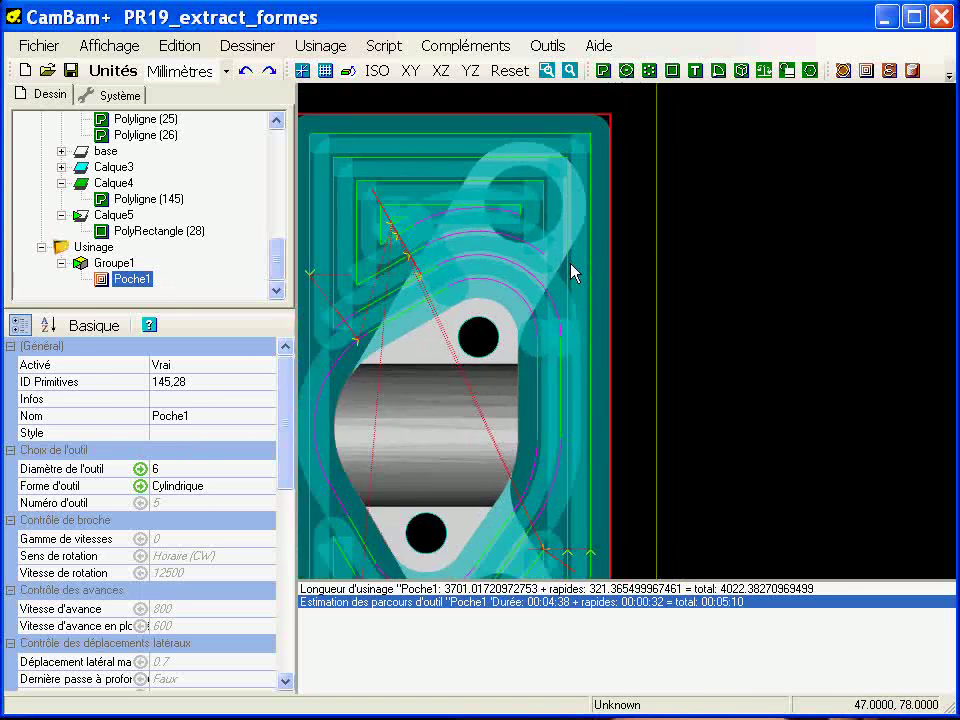
scroll(620, 395, "up", 1)
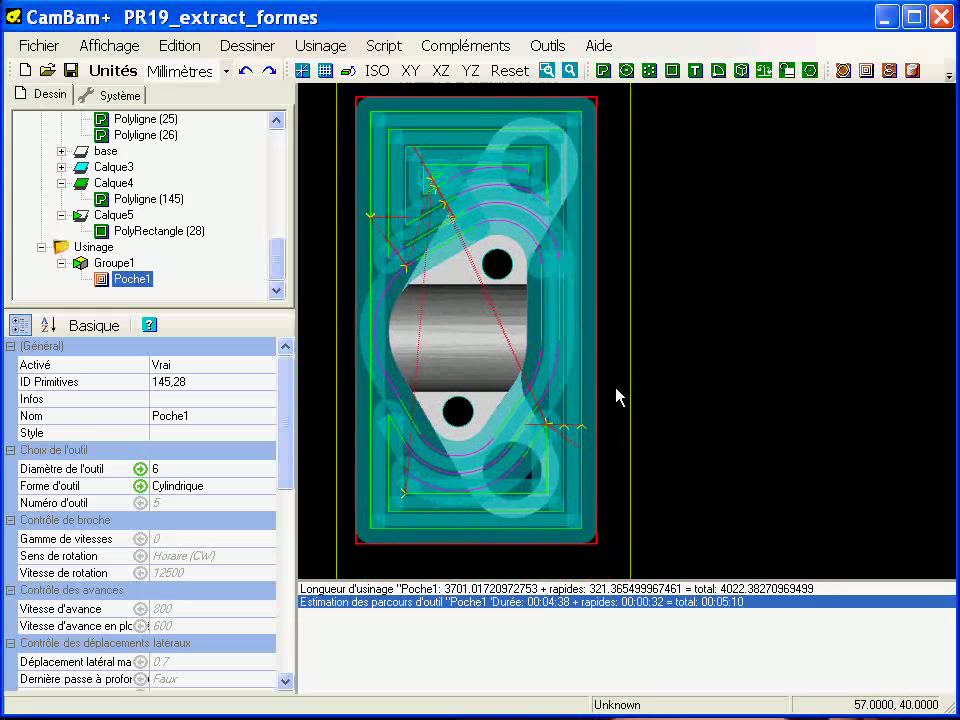
scroll(617, 392, "down", 1)
Step: Examine the pocket toolpaths against the 3D part from below, in perspective and from above
left_click_drag(497, 467, 456, 253, "alt")
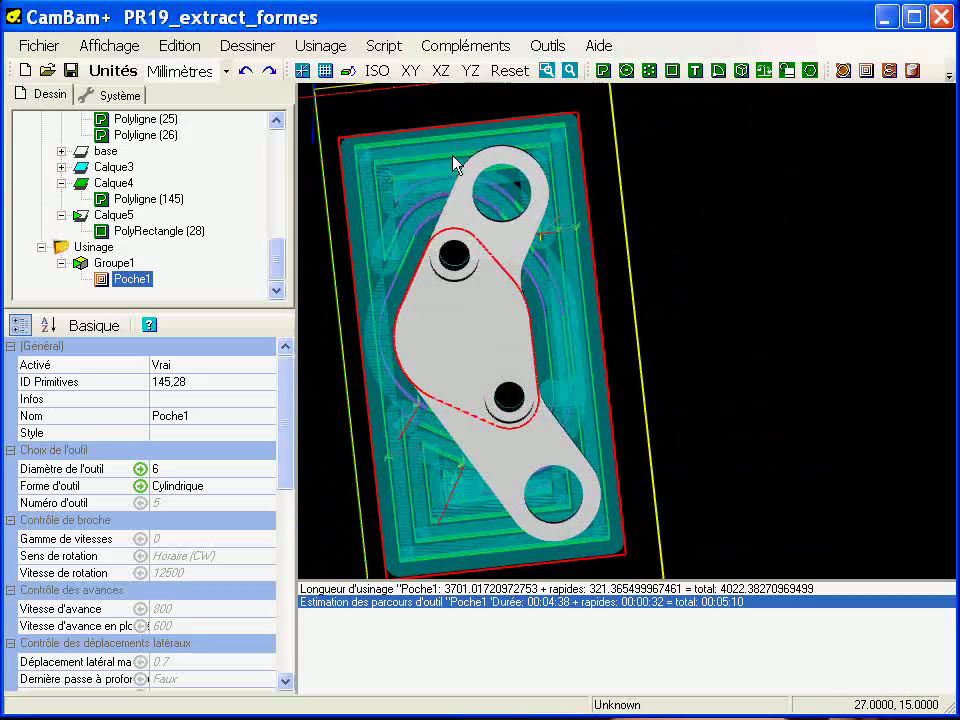
left_click_drag(525, 540, 586, 255, "alt")
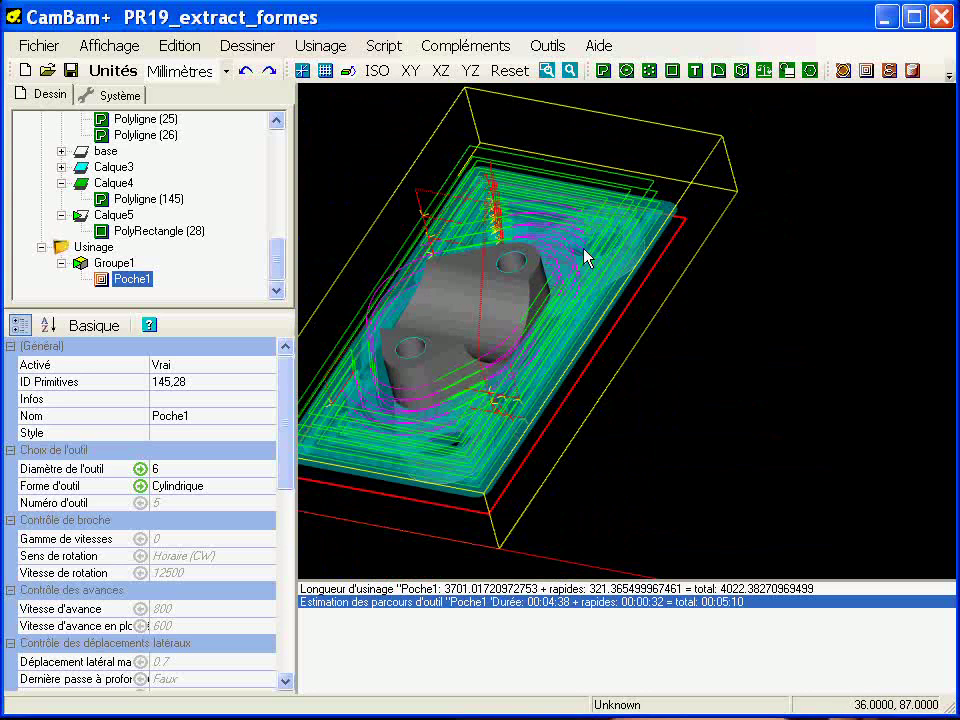
mouse_move(541, 386)
left_mouse_down("alt")
mouse_move(561, 364)
mouse_move(568, 326)
mouse_move(549, 392)
mouse_move(547, 375)
left_mouse_up("alt")
double_click(547, 375, "alt")
scroll(565, 375, "down", 2)
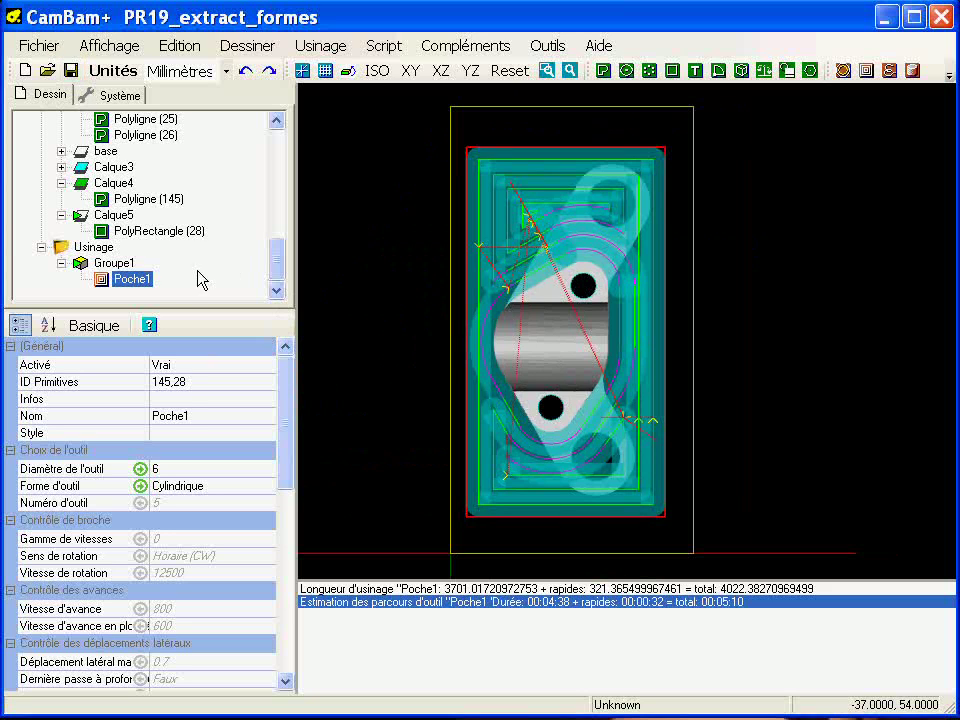
Step: Create the GCode file PR19_extract_formes.nc for the whole Usinage folder, accepting the default destination
left_click(100, 250)
right_click(101, 252)
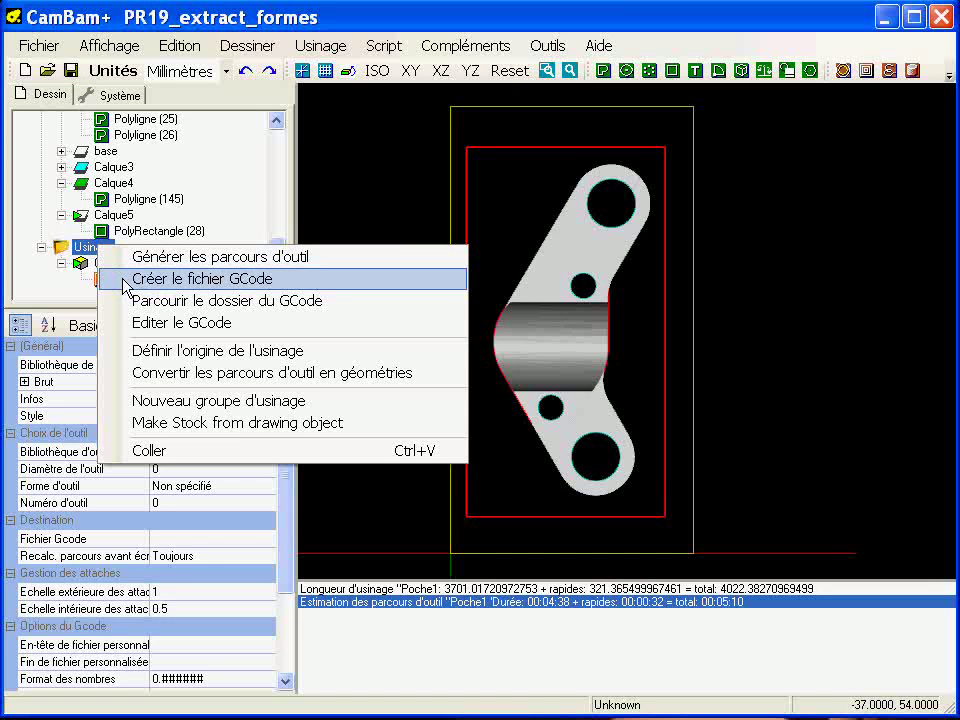
left_click(125, 279)
left_click(763, 435)
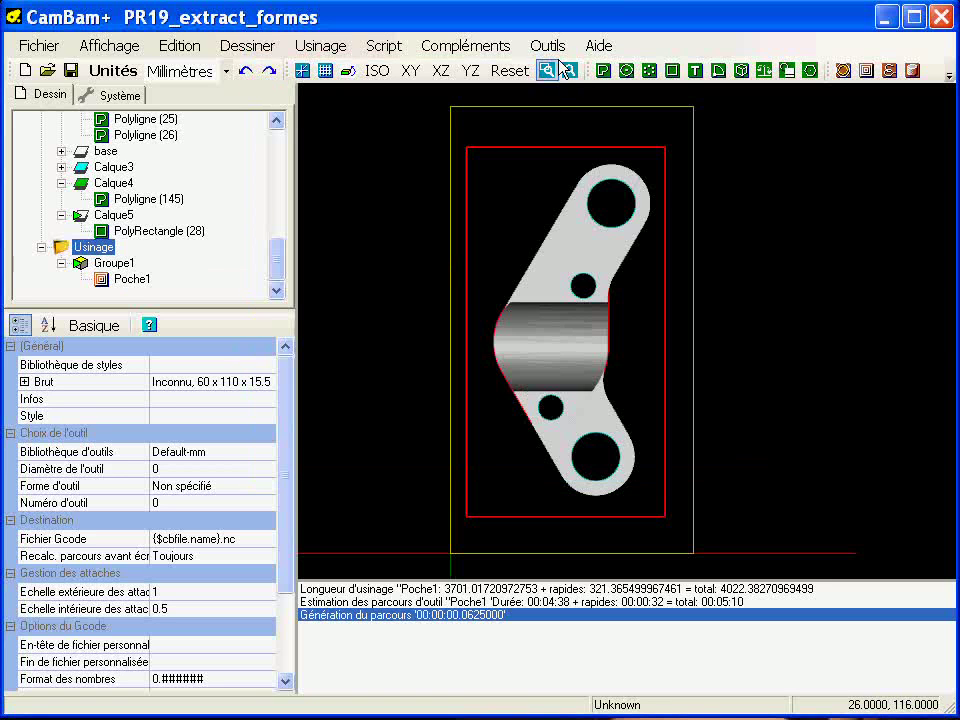
Step: Open the program in CutViewer Mill and run the pocket machining simulation to the end
left_click(465, 47)
mouse_move(546, 47)
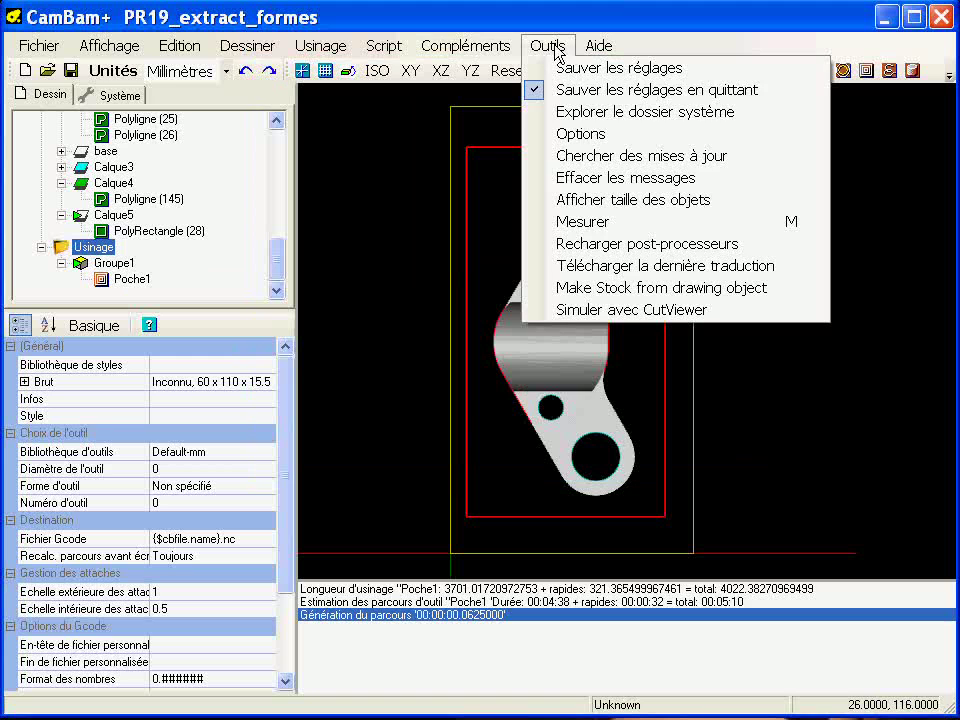
left_click(590, 306)
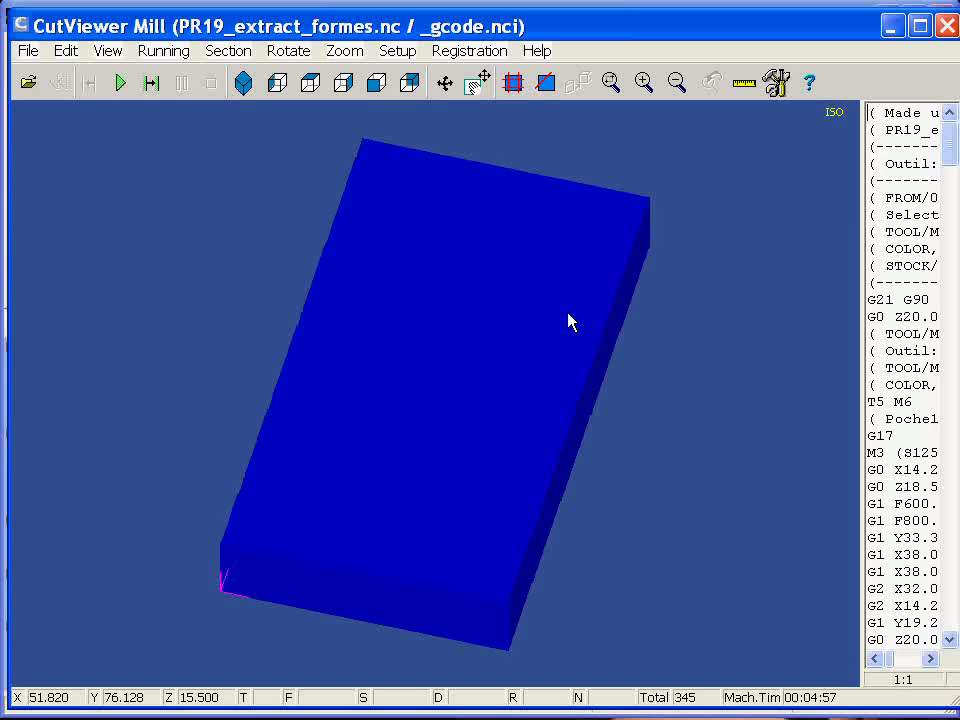
left_click(122, 84)
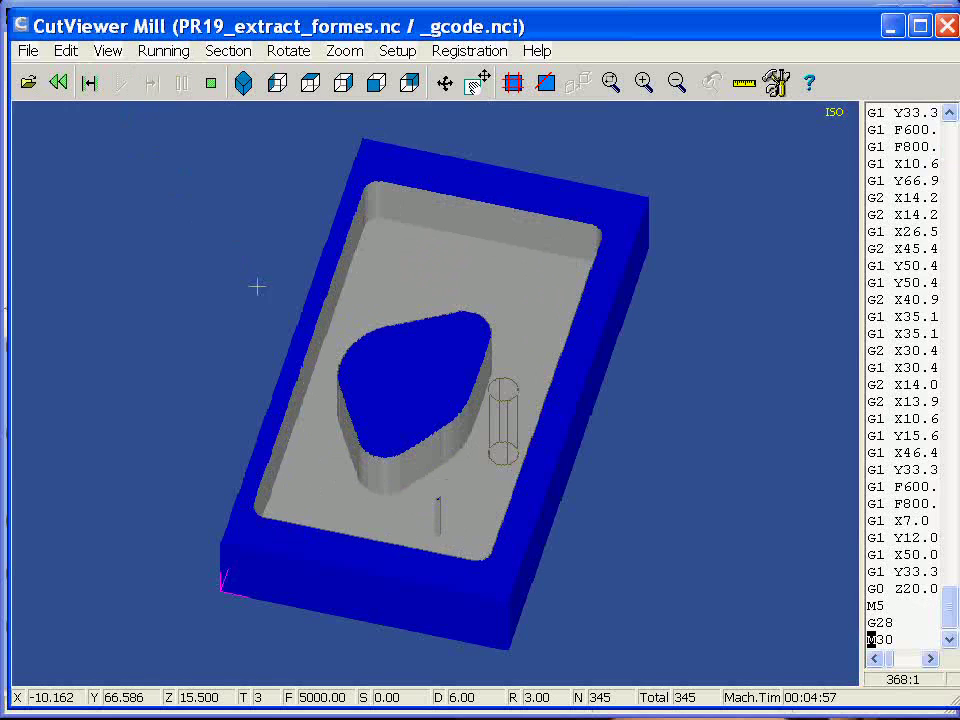
Step: Rotate the simulated stock to examine the pocket floor around the central boss, then close CutViewer and return to CamBam
left_click(444, 82)
left_click_drag(449, 400, 352, 519)
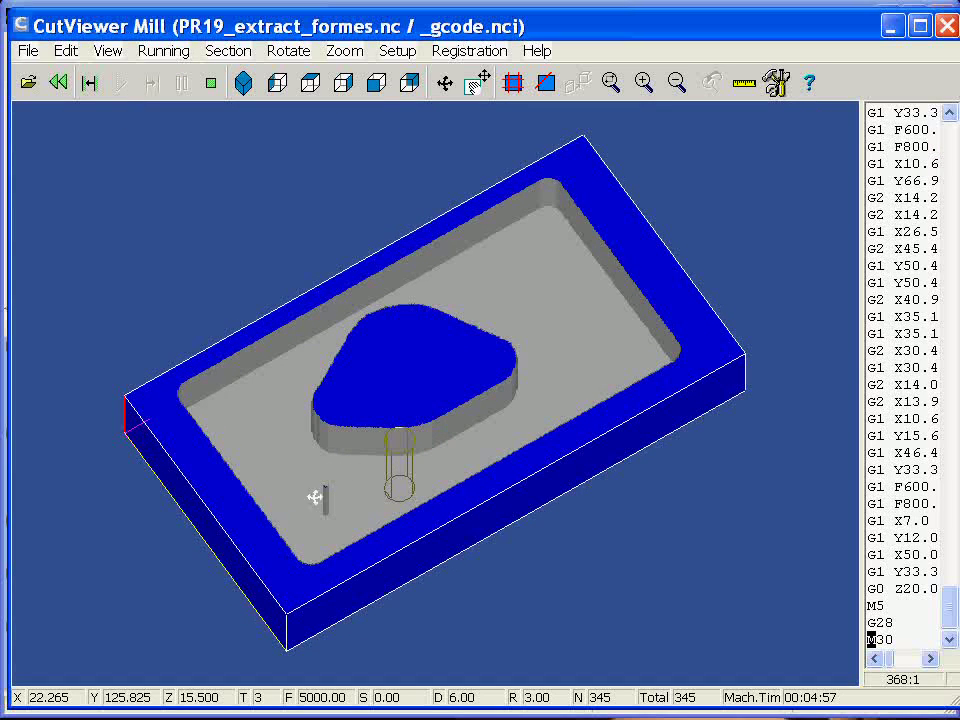
left_click(946, 25)
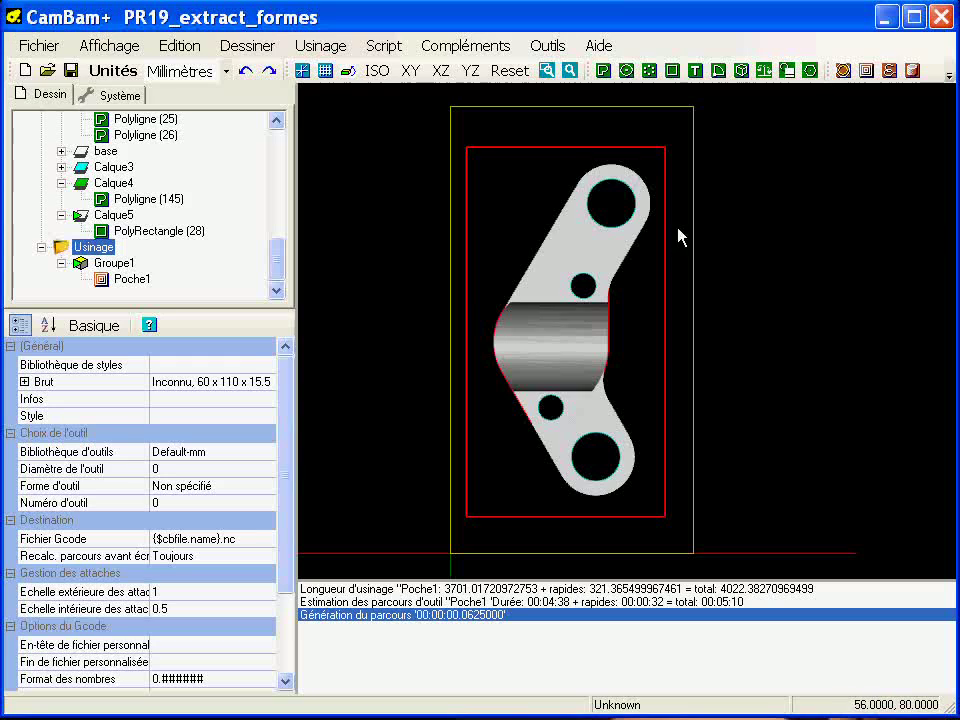
Step: Check the Poche1 coverage around the part's lower lug, set Recouvrement to 0.4 and regenerate the toolpaths
left_click(133, 281)
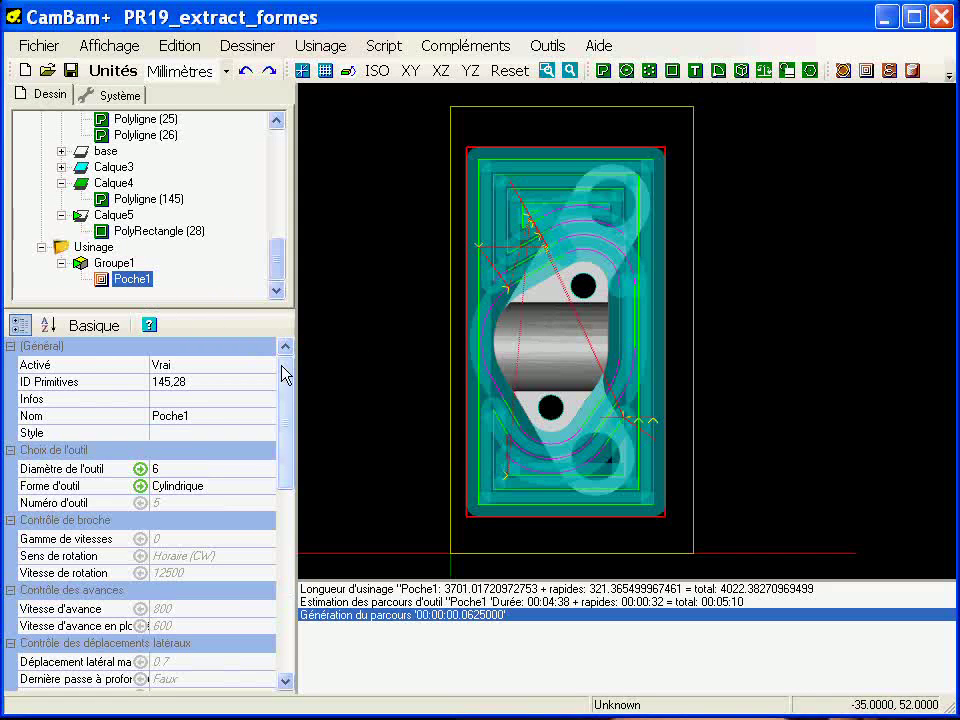
scroll(518, 377, "up", 2)
scroll(518, 377, "up", 3)
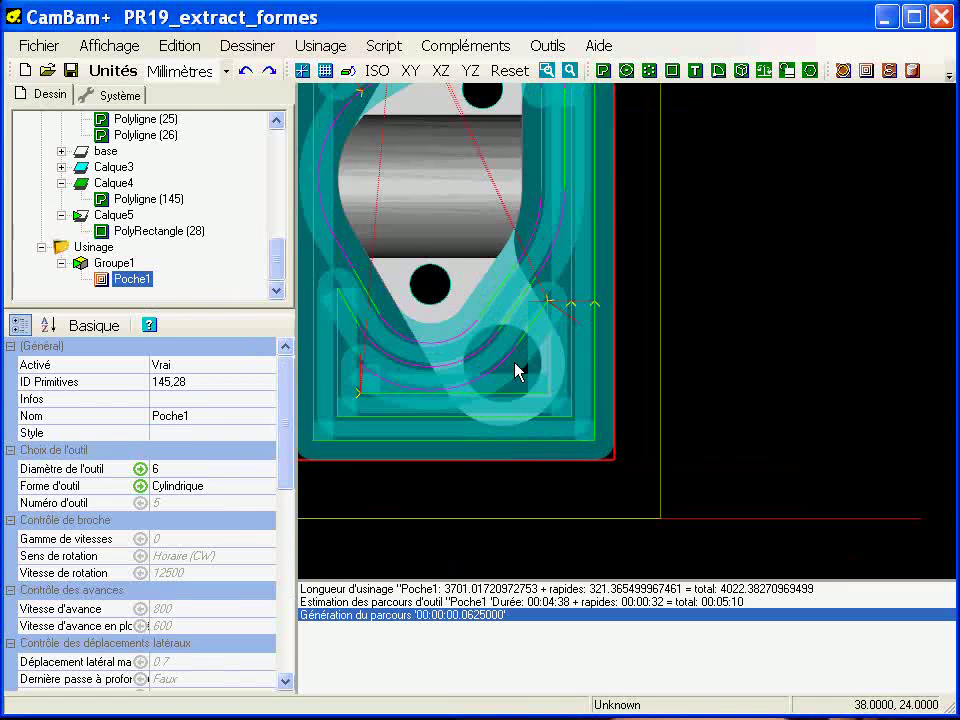
scroll(541, 388, "down", 3)
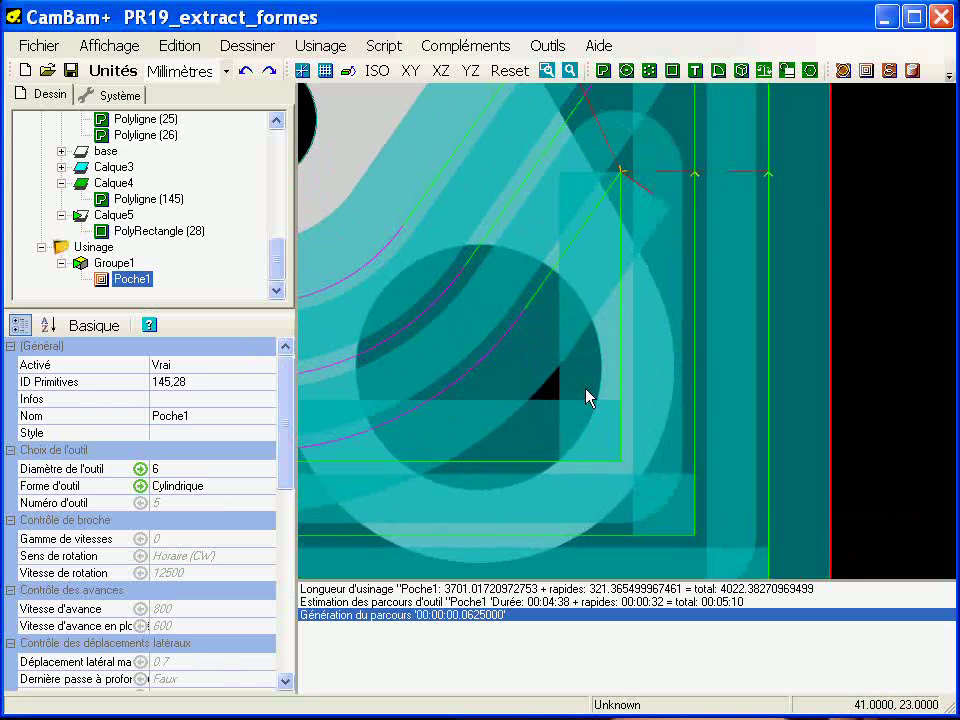
left_click_drag(289, 467, 300, 570)
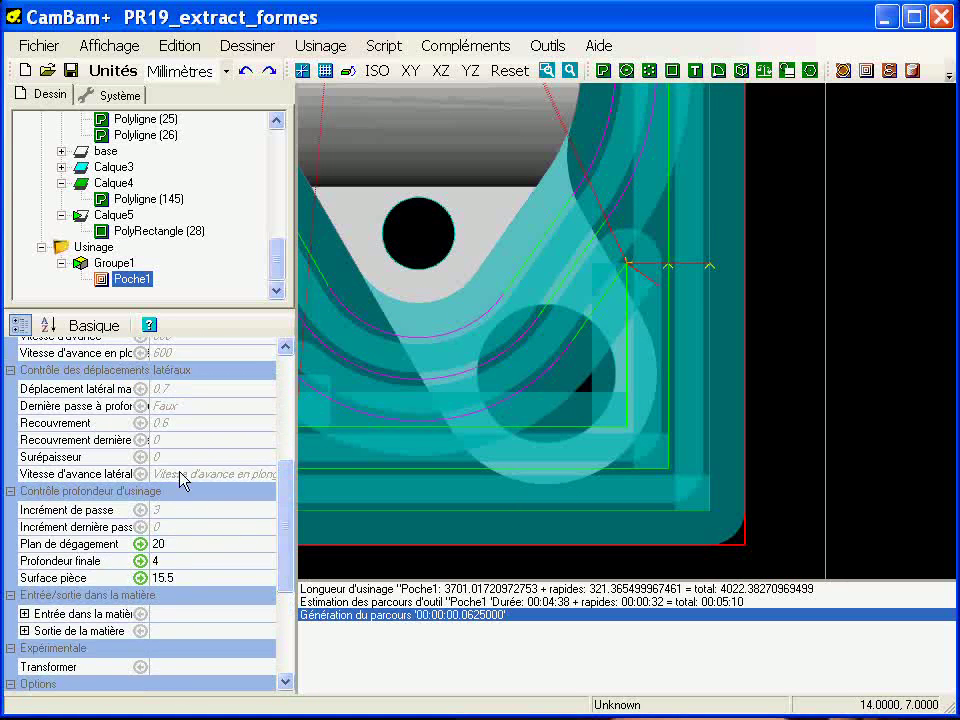
left_click(188, 425)
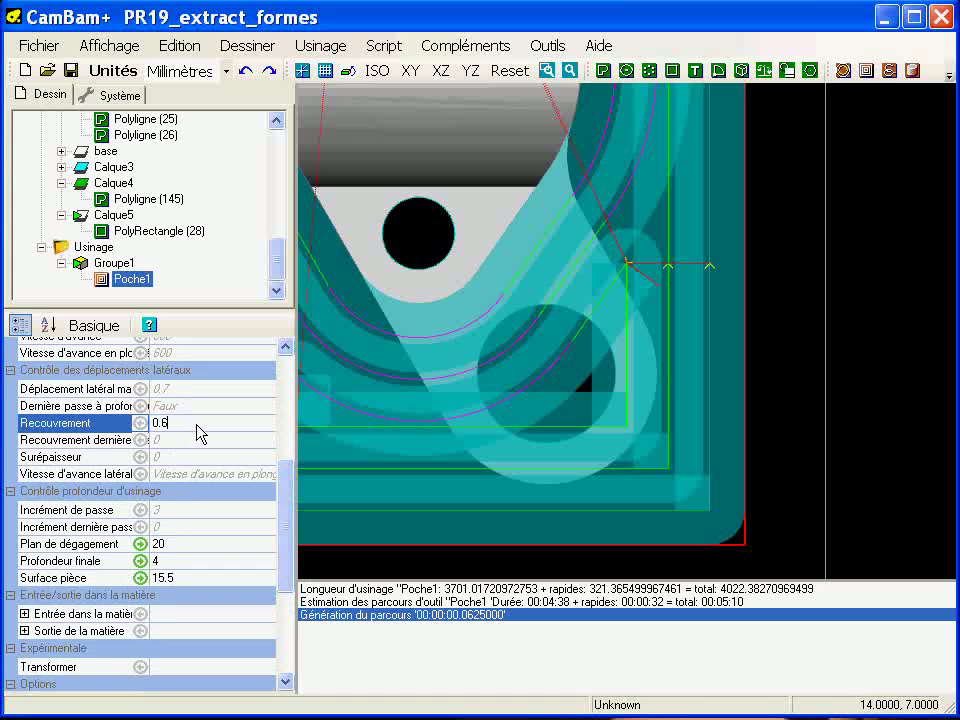
type("4")
key("Return")
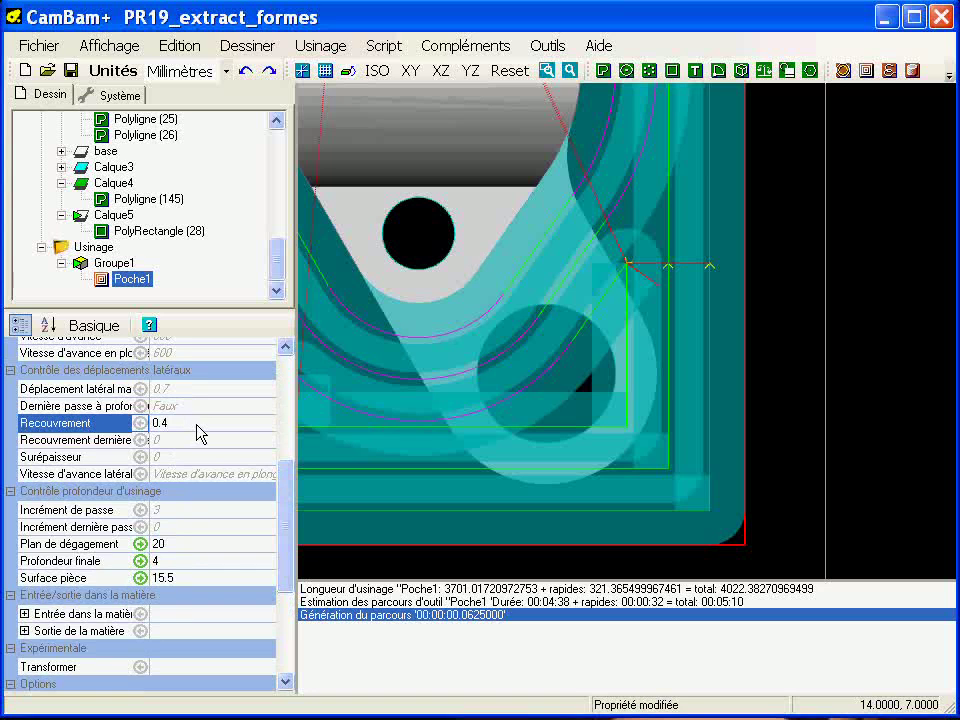
right_click(140, 283)
left_click(166, 292)
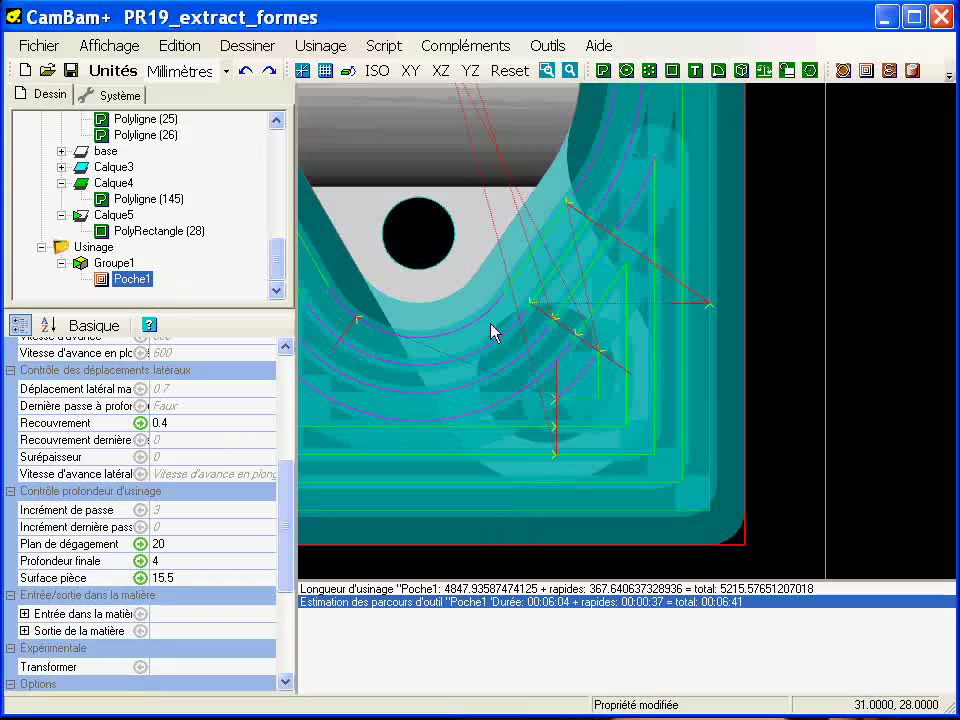